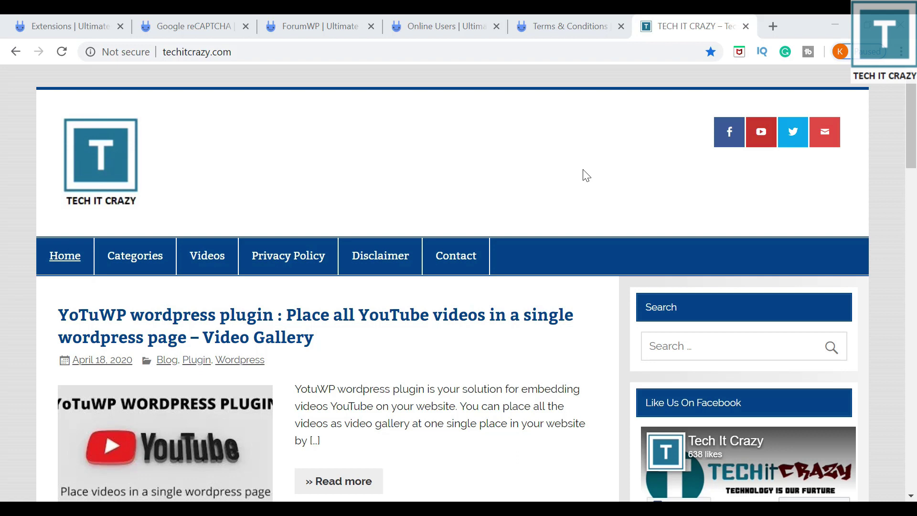
scroll(587, 176, "down", 12)
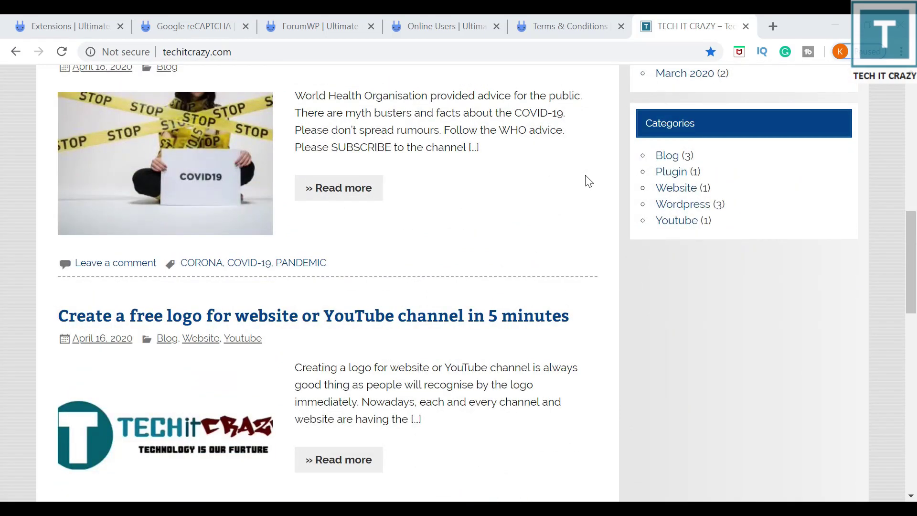
scroll(589, 180, "up", 15)
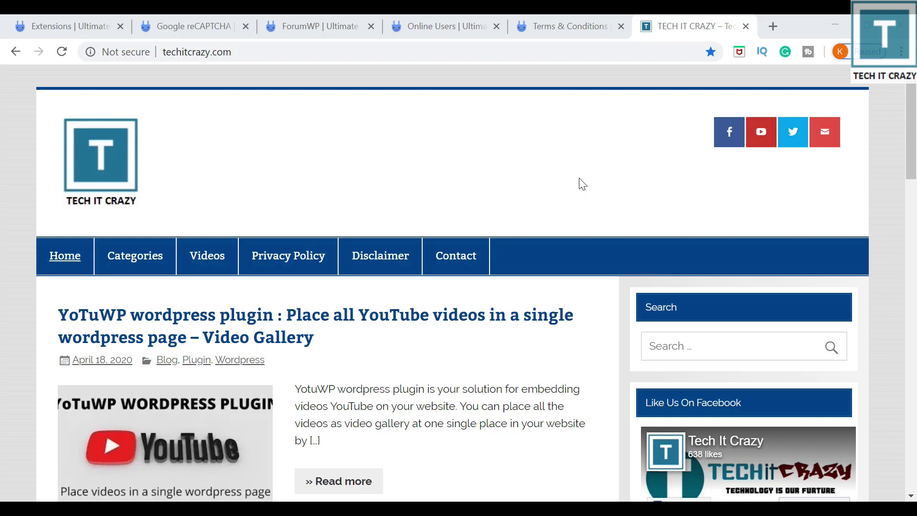
left_click(528, 49)
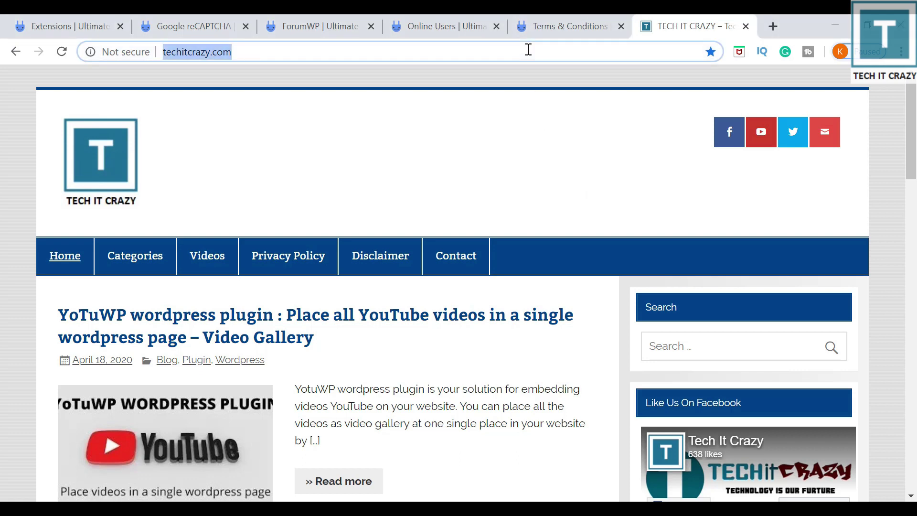
type("www.techitcrazy.com/wp-admin/")
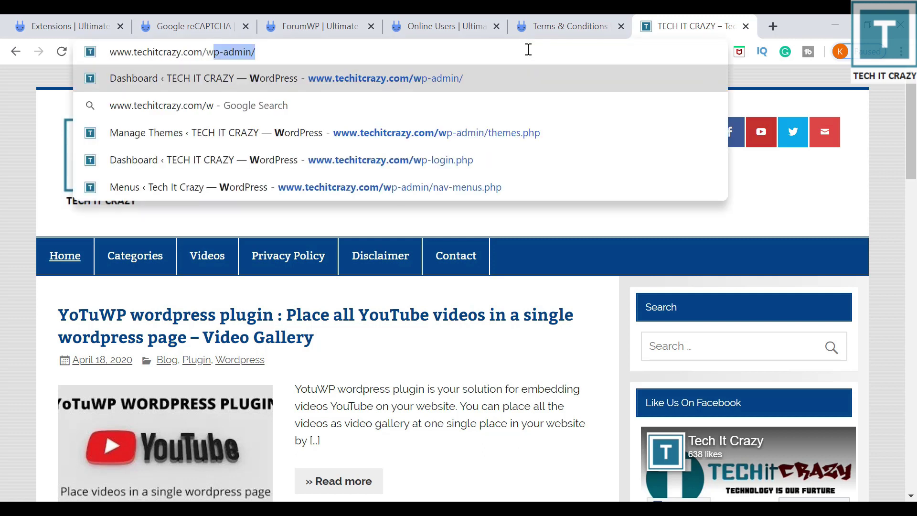
key("Return")
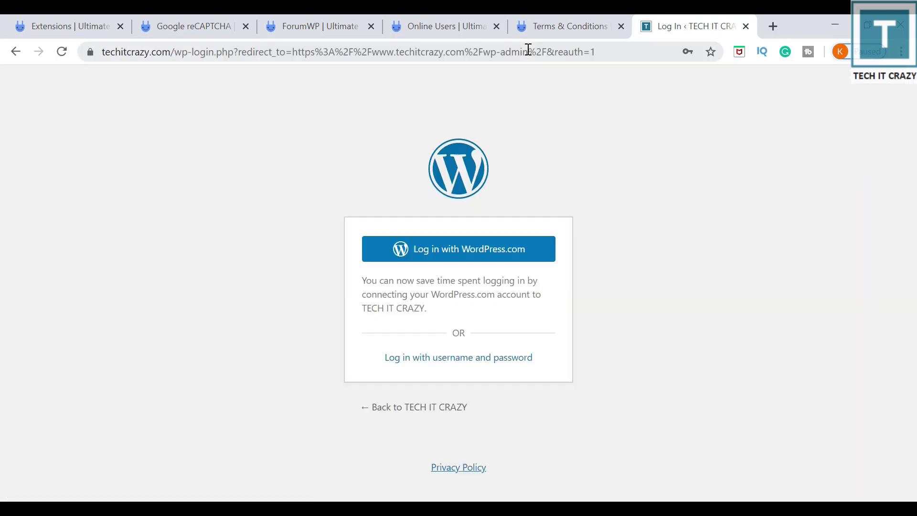
Sign in to the Tech It Crazy admin using the browser's saved login.
left_click(495, 357)
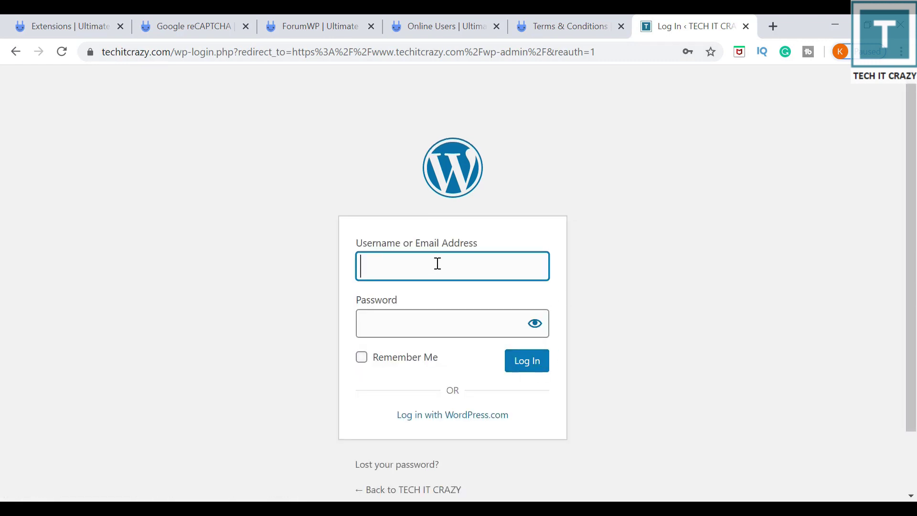
type("tech")
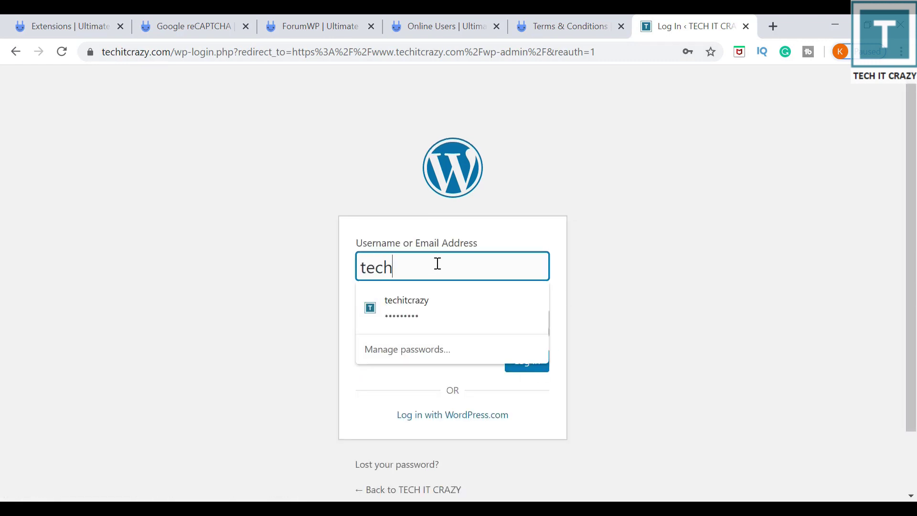
key("Down")
key("Return")
key("Return")
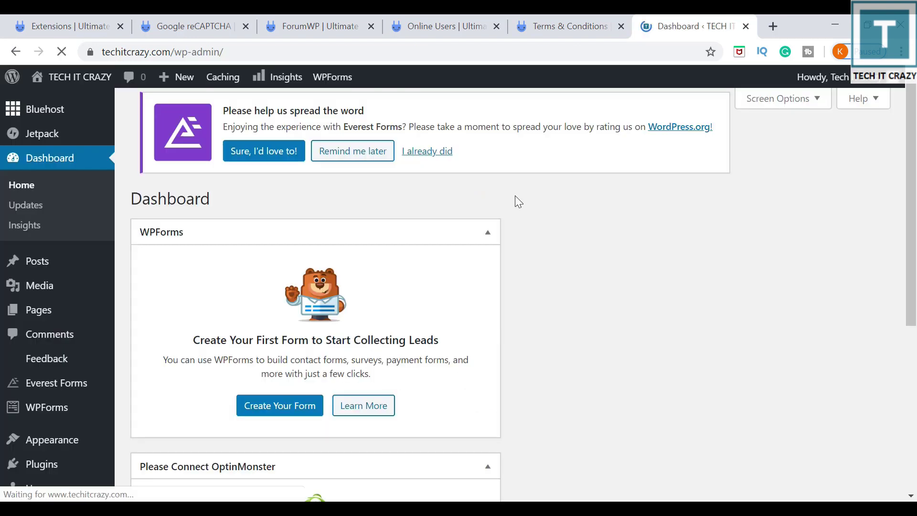
mouse_move(37, 467)
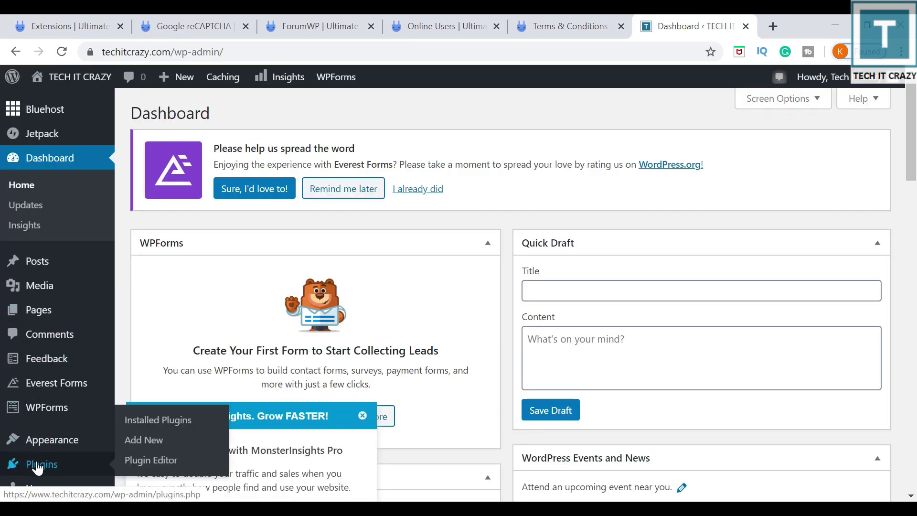
Open Installed Plugins and dismiss the analytics upgrade popup.
left_click(164, 424)
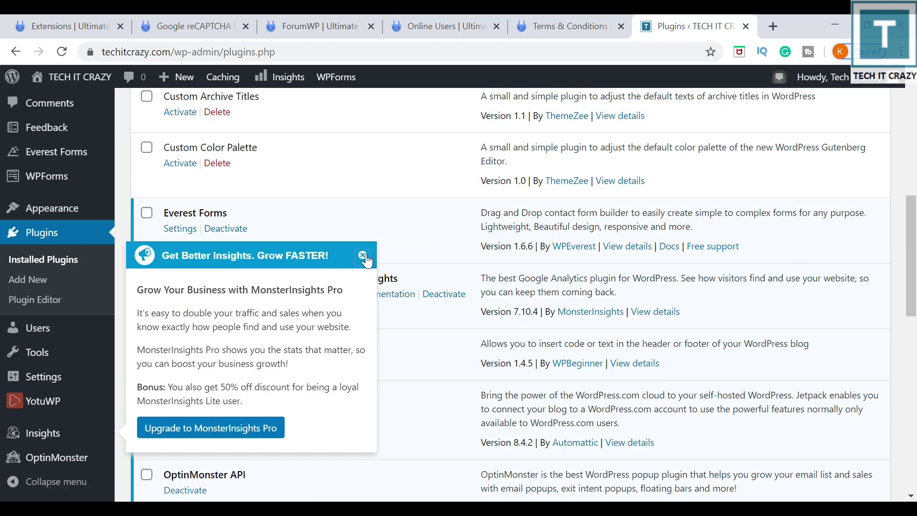
left_click(364, 256)
scroll(426, 213, "down", 13)
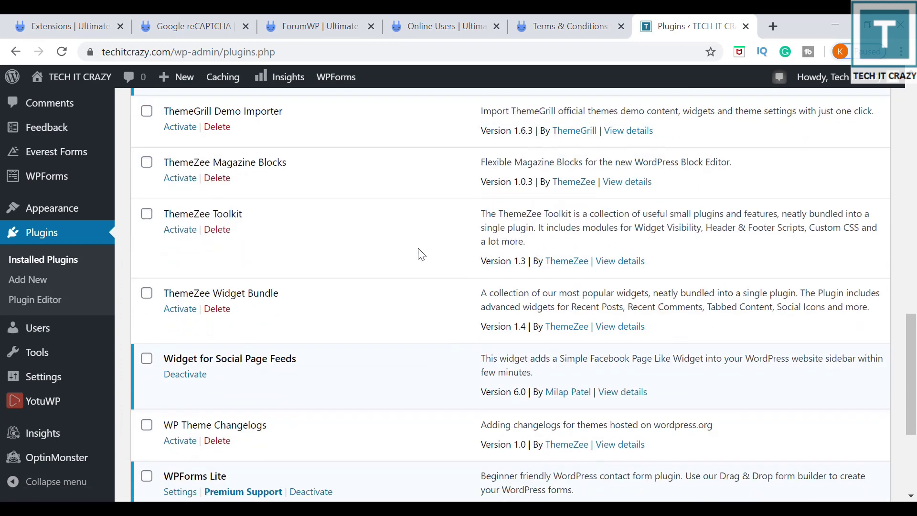
scroll(421, 271, "up", 6)
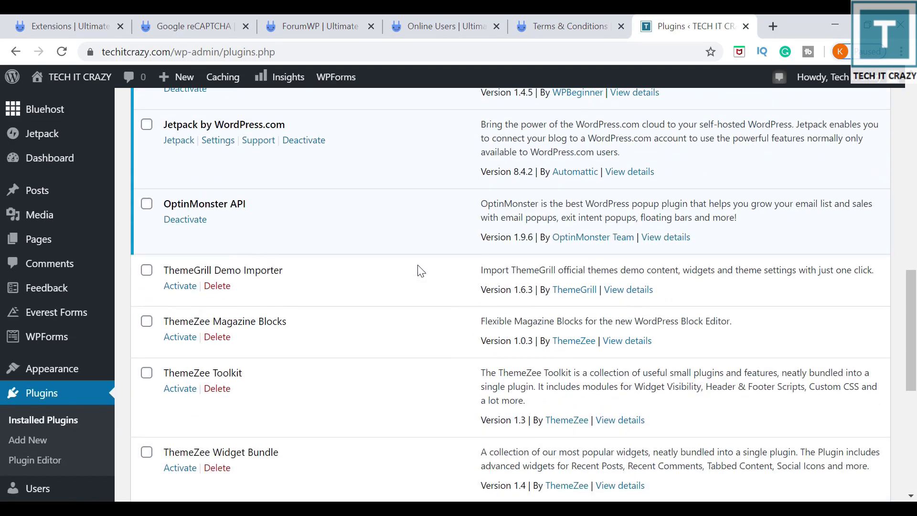
scroll(418, 270, "up", 14)
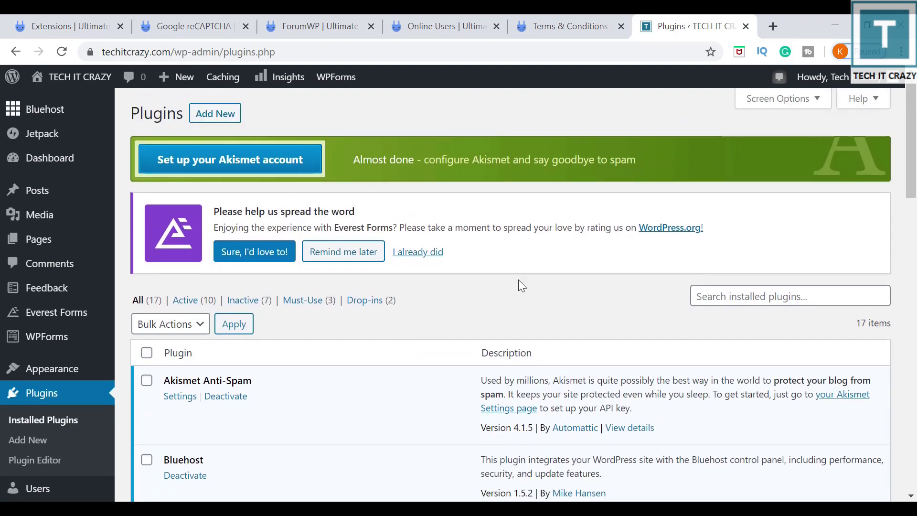
Search installed plugins for 'ultimate member', finding none, and go to Add Plugins.
left_click(723, 293)
type("ultimate member")
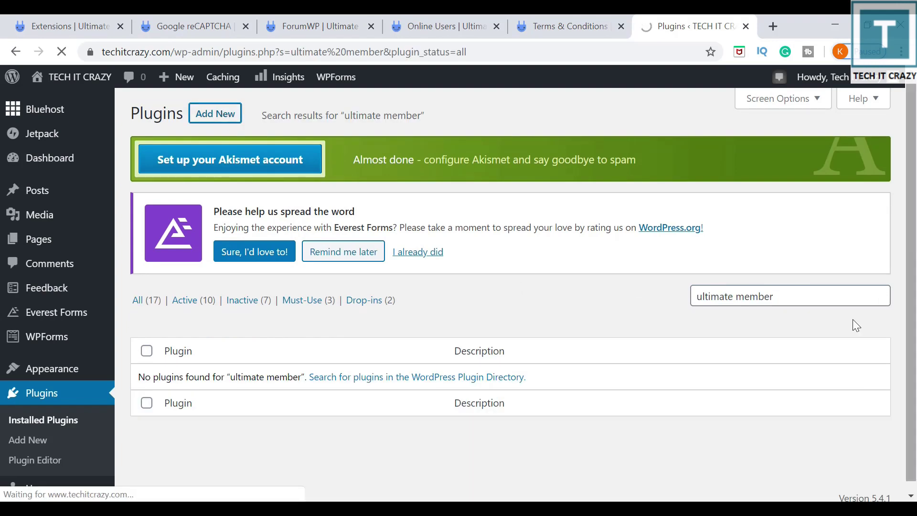
left_click(216, 113)
Search the plugin directory for 'ultimate member' and install Ultimate Member – User Profile & Membership Plugin.
left_click(744, 156)
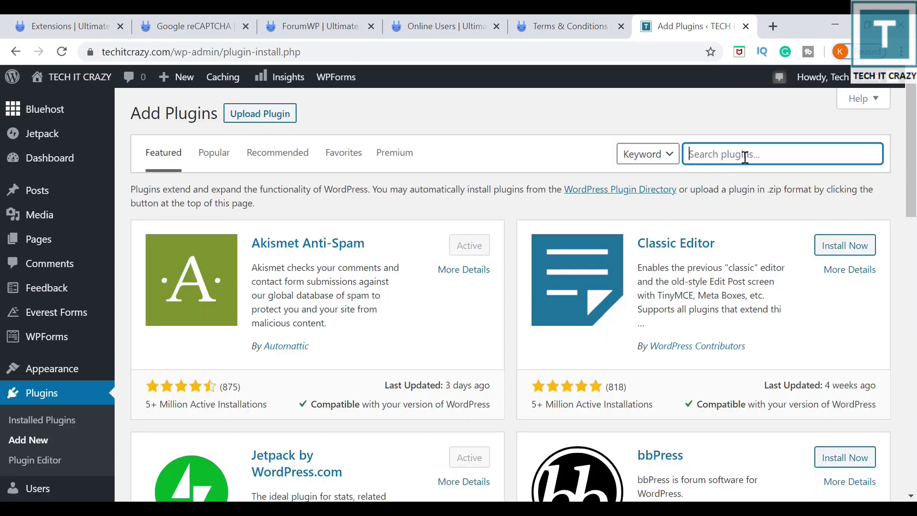
type("ultimat")
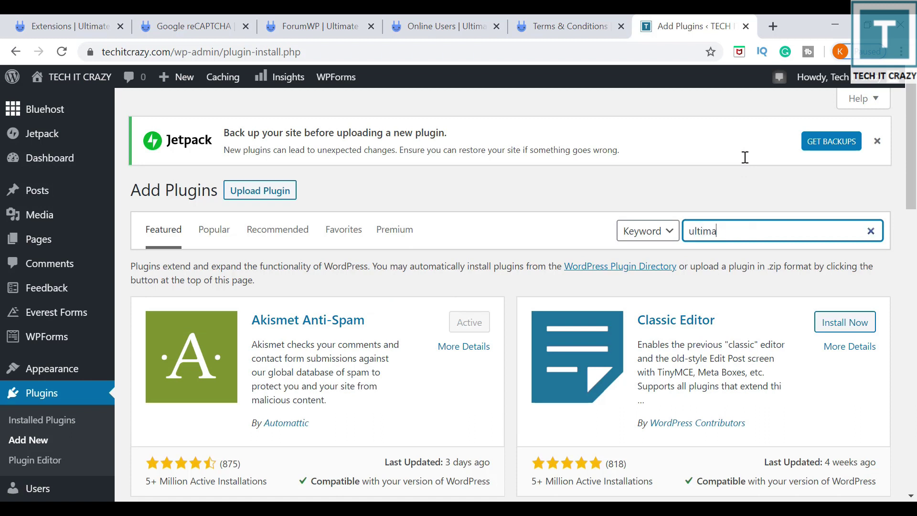
type("e membe")
key("BackSpace")
key("BackSpace")
type("ber")
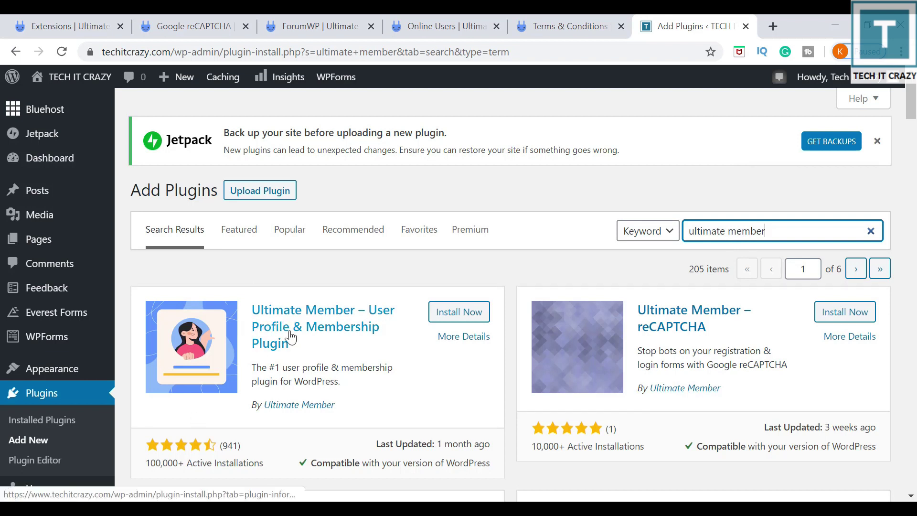
left_click(476, 316)
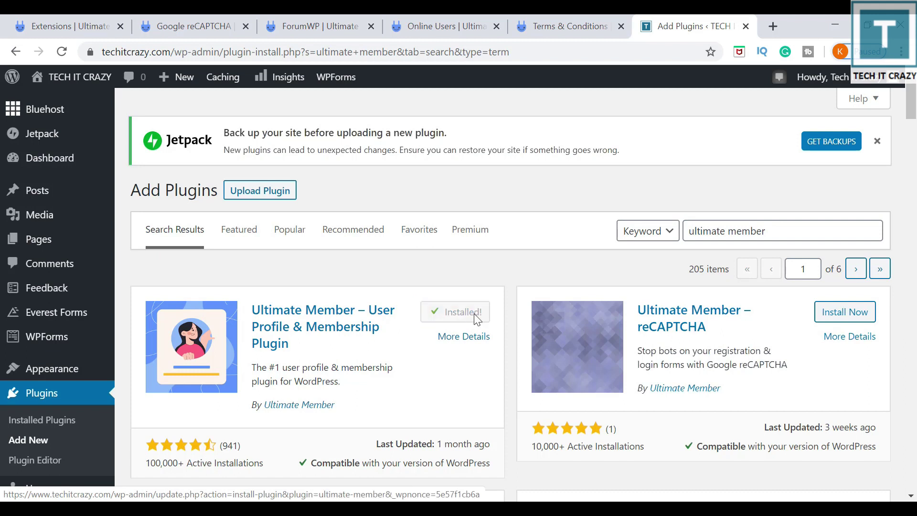
scroll(449, 334, "down", 1)
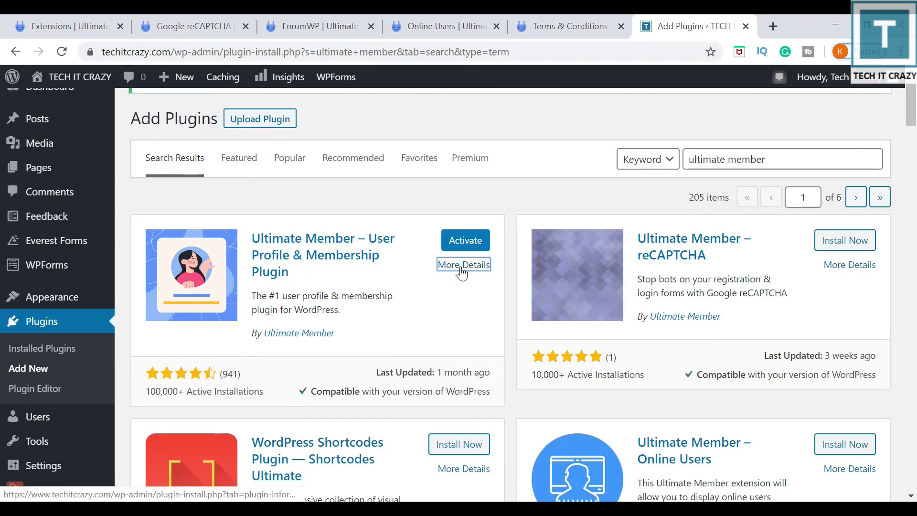
left_click(463, 266)
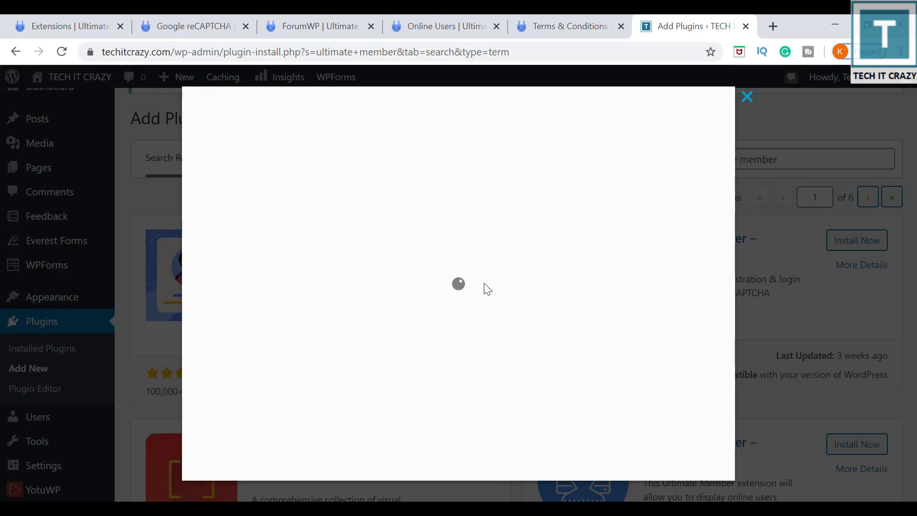
scroll(475, 279, "down", 3)
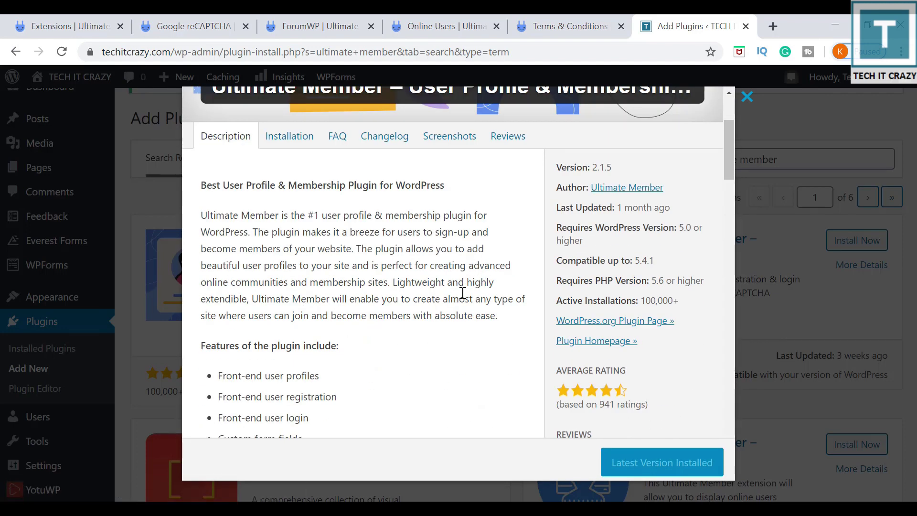
left_click_drag(243, 233, 358, 245)
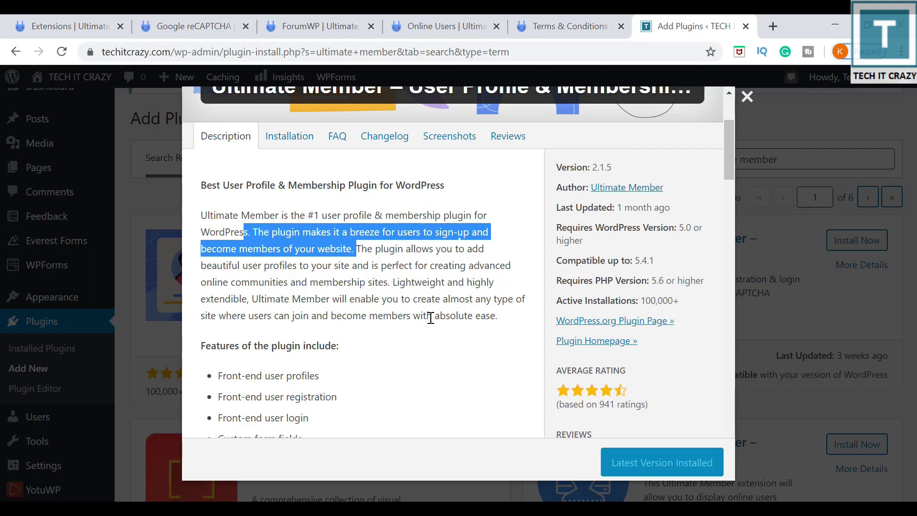
scroll(644, 271, "up", 3)
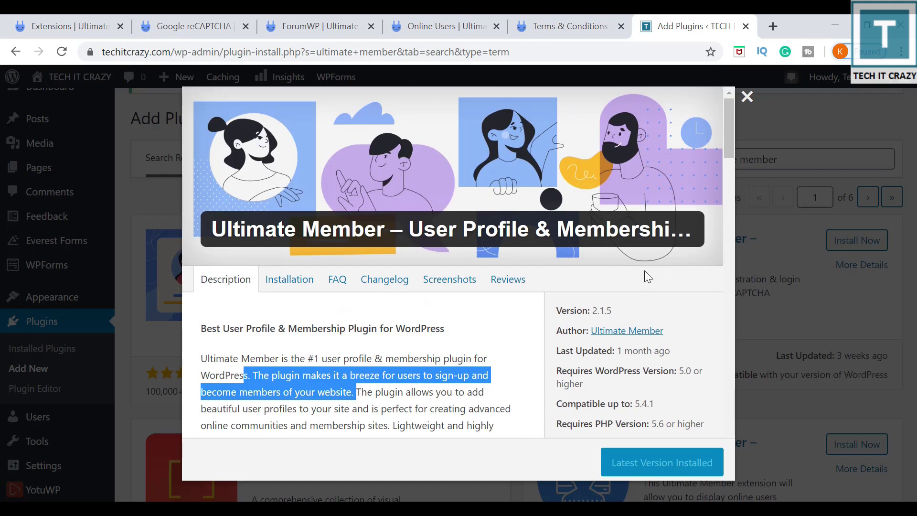
left_click(747, 97)
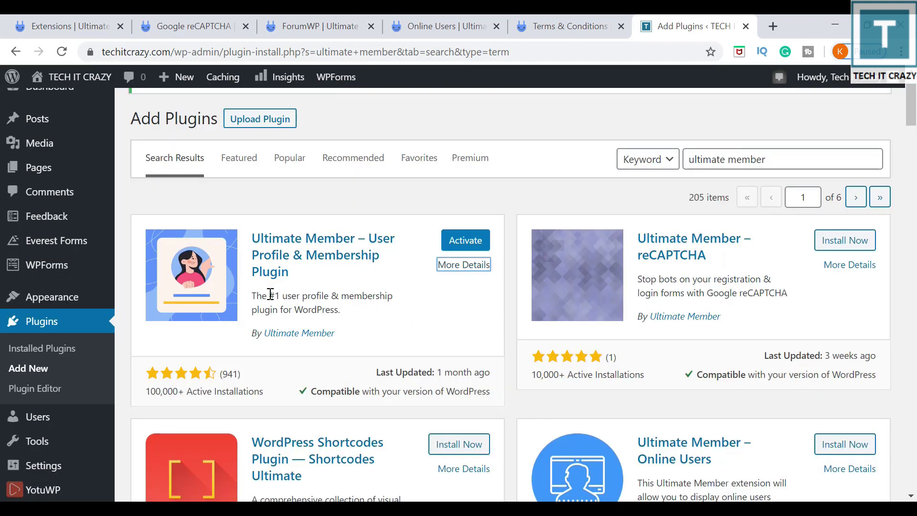
Activate Ultimate Member and create its required pages from the plugin's notice.
left_click(481, 245)
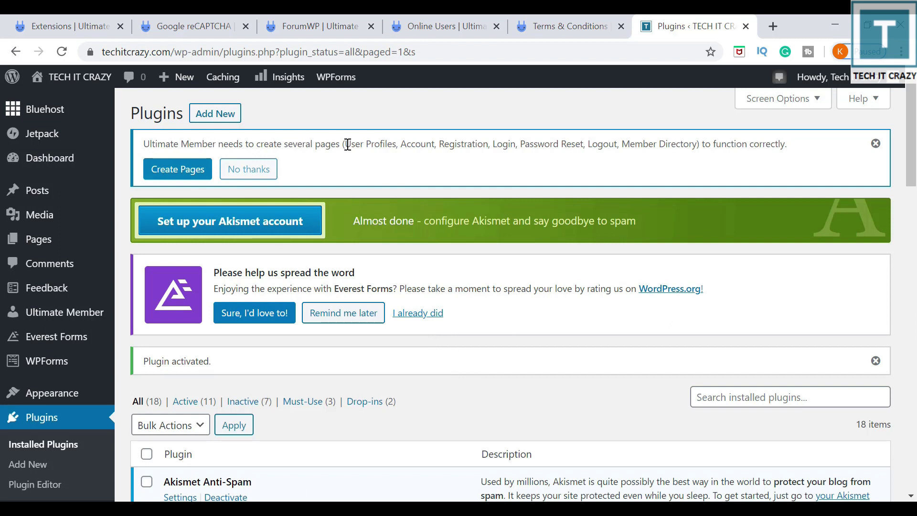
left_click_drag(347, 144, 804, 149)
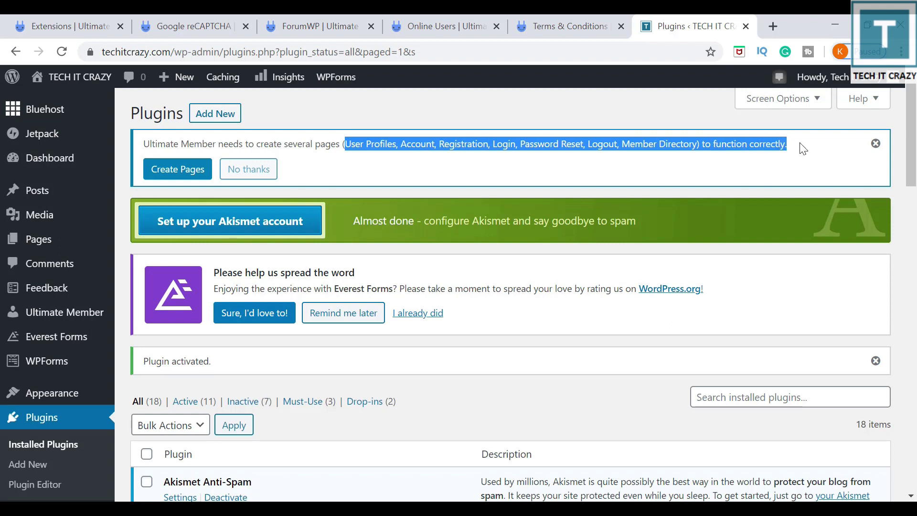
left_click(175, 178)
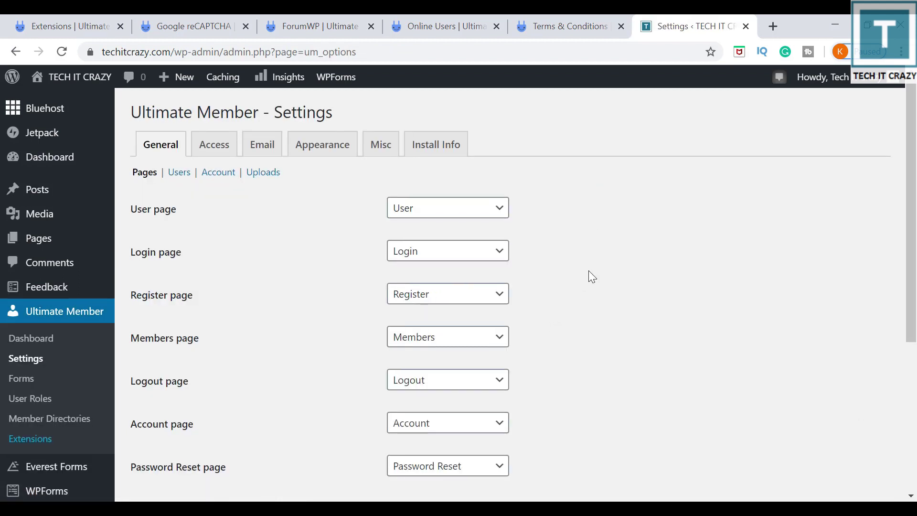
Check the User, Login and Password Reset page dropdowns, leave them unchanged, and save.
scroll(589, 270, "down", 1)
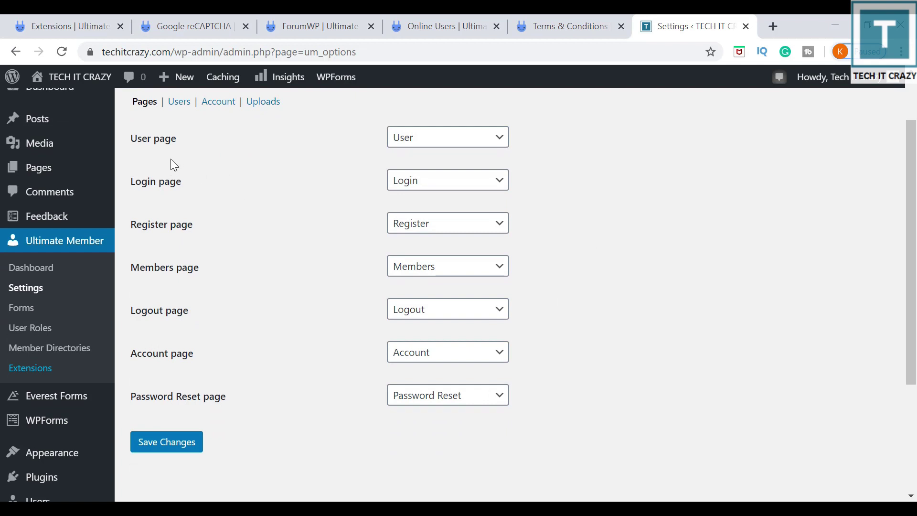
left_click(468, 136)
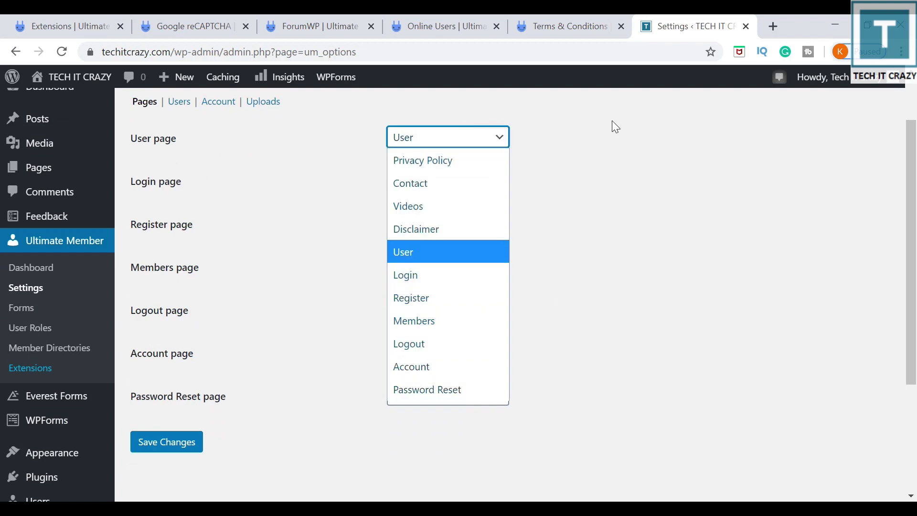
left_click(667, 195)
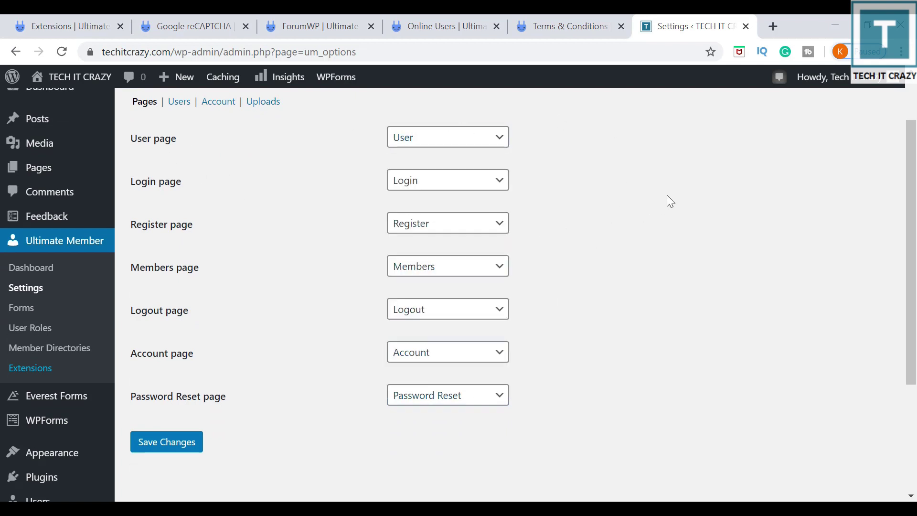
left_click(465, 180)
left_click(657, 157)
left_click(501, 408)
left_click(501, 409)
scroll(640, 329, "up", 1)
scroll(477, 325, "up", 1)
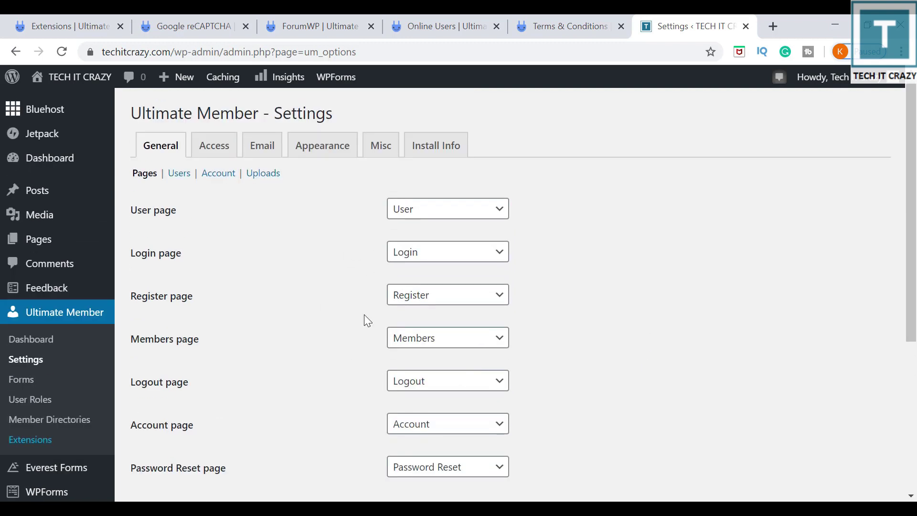
scroll(287, 406, "down", 2)
left_click(167, 443)
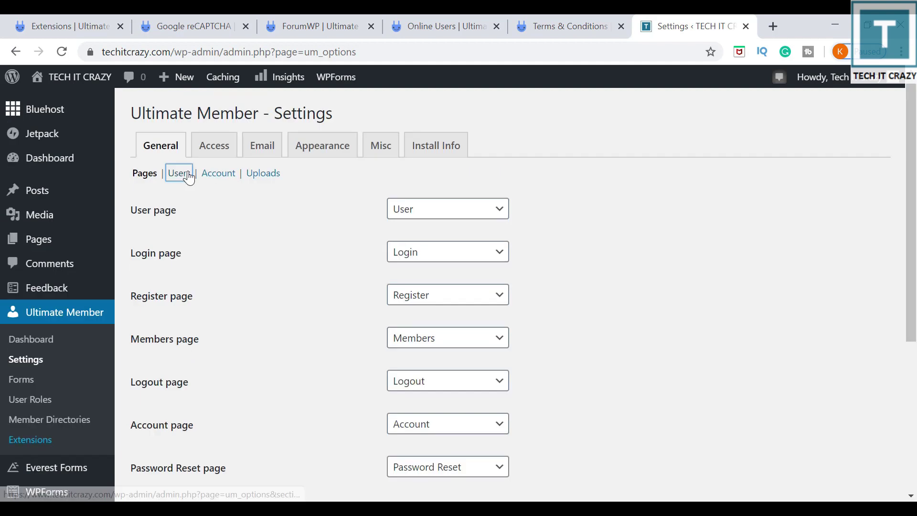
Open the Users settings and confirm the profile permalink base stays Username.
left_click(180, 173)
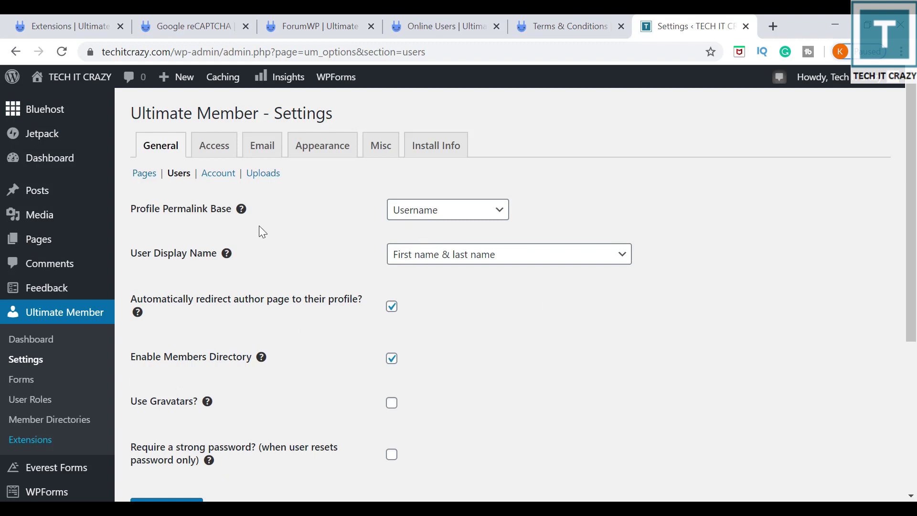
left_click(438, 216)
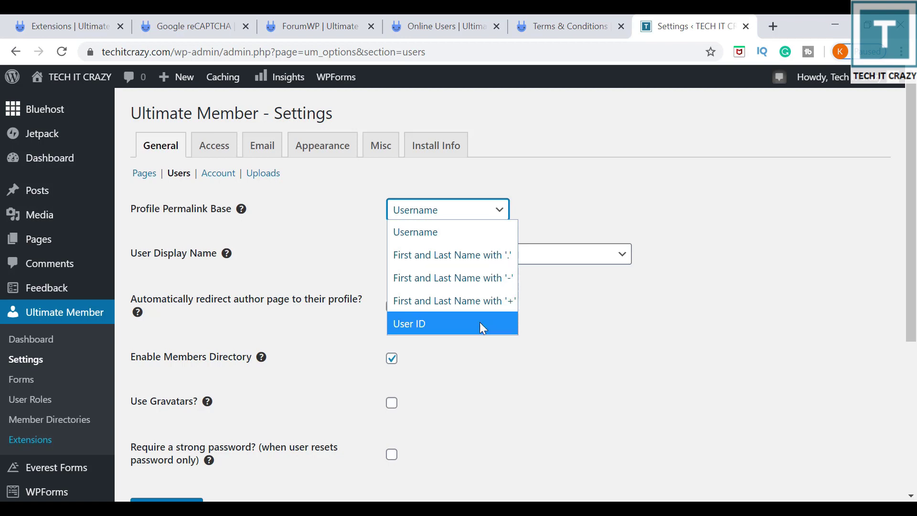
left_click(579, 211)
scroll(197, 383, "down", 1)
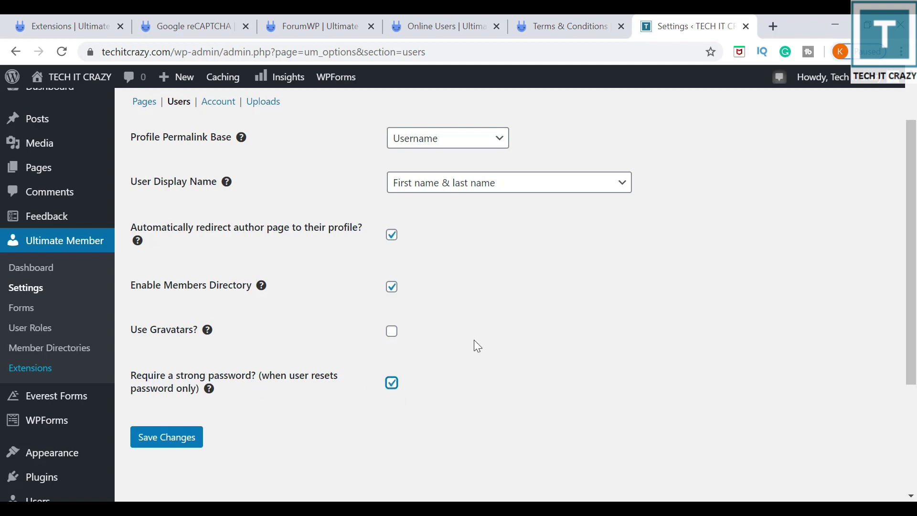
Turn on Gravatars with the Mystery Man builtin image and save the user settings.
left_click(392, 334)
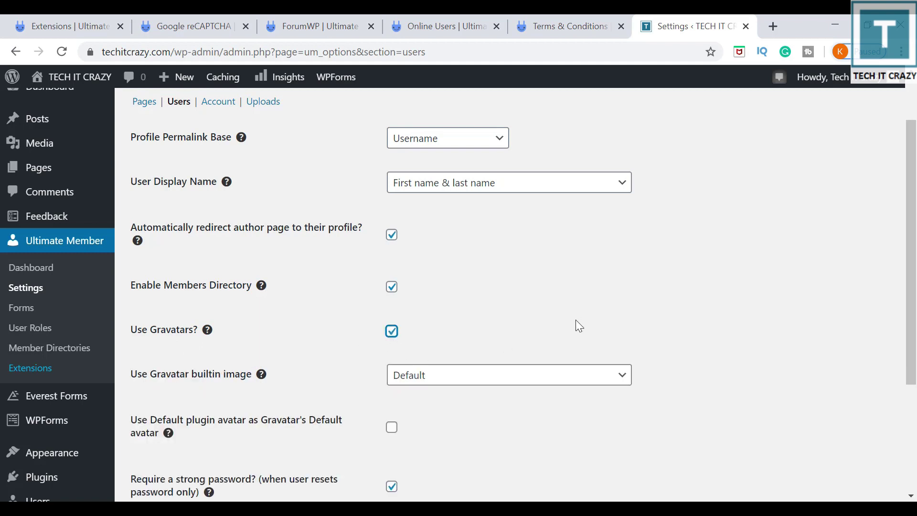
left_click(496, 382)
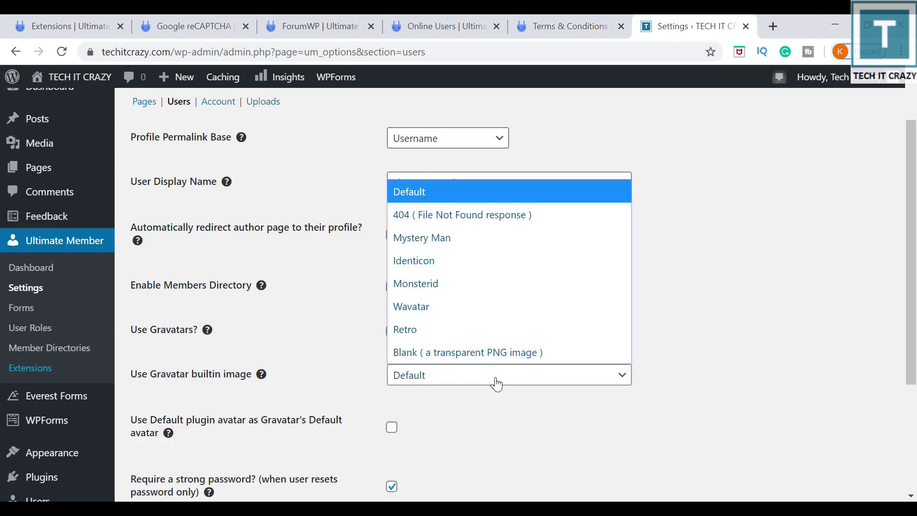
left_click(485, 239)
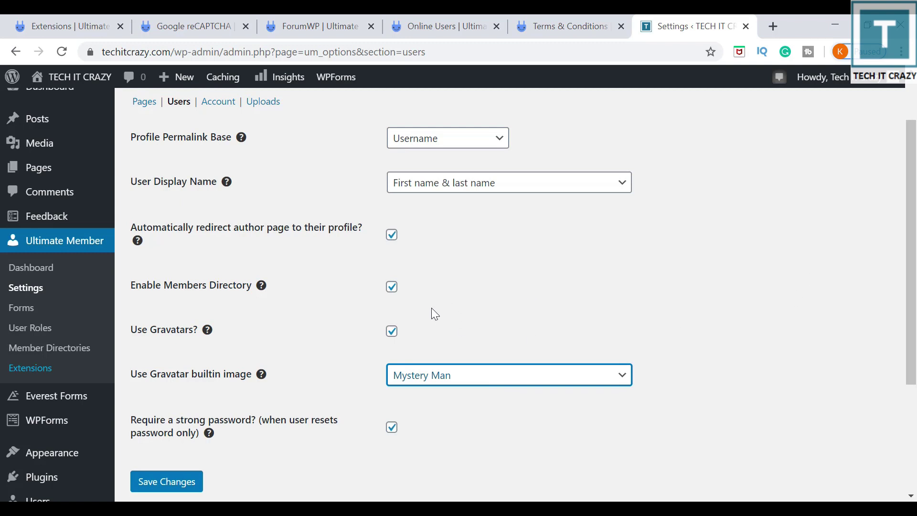
left_click(167, 482)
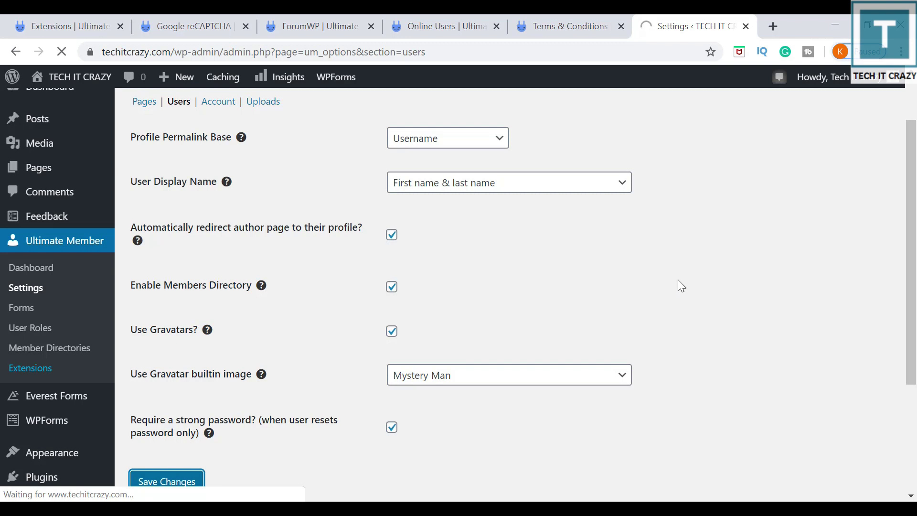
left_click(232, 180)
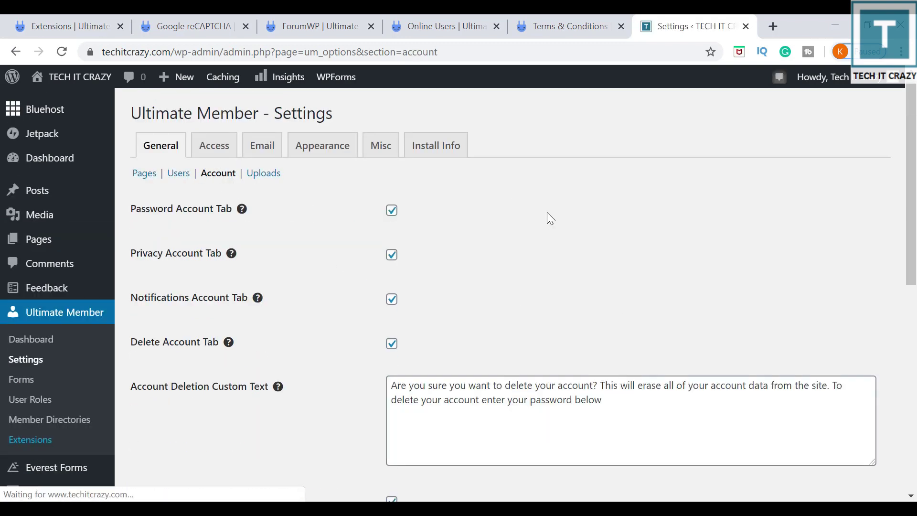
Scroll the Account options, then view Uploads: thumbnails 40, 80, 190 and cover sizes 300, 600.
scroll(545, 280, "down", 6)
scroll(545, 280, "down", 3)
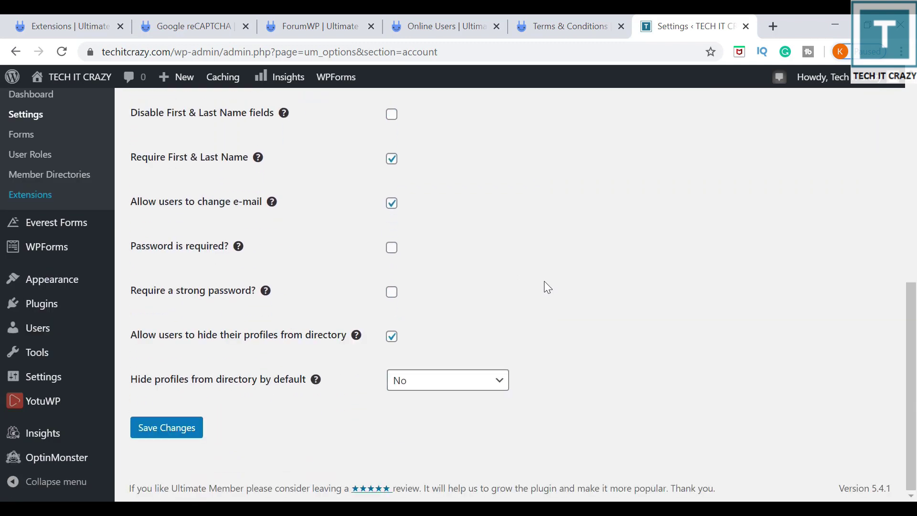
scroll(543, 280, "up", 9)
left_click(263, 175)
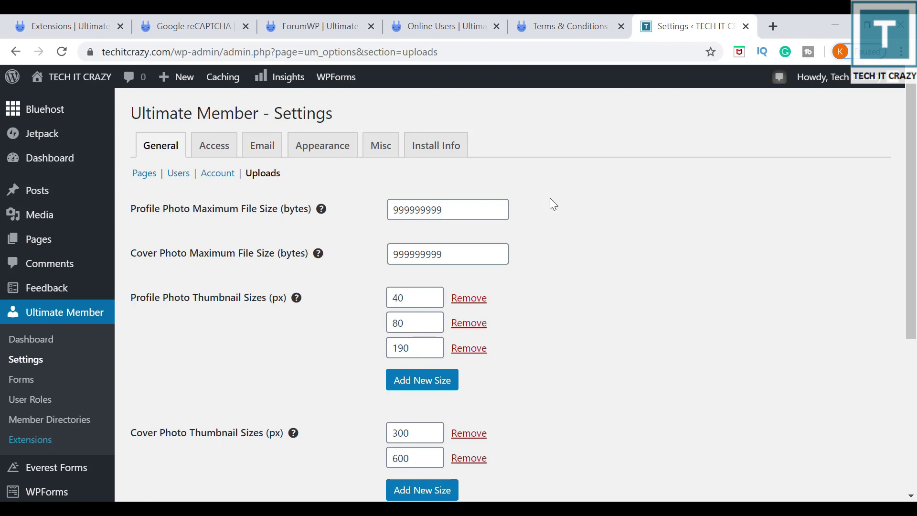
scroll(549, 205, "down", 5)
scroll(550, 205, "up", 5)
Browse the 11 published pages in the Pages list, then open the live homepage in a new tab.
mouse_move(22, 250)
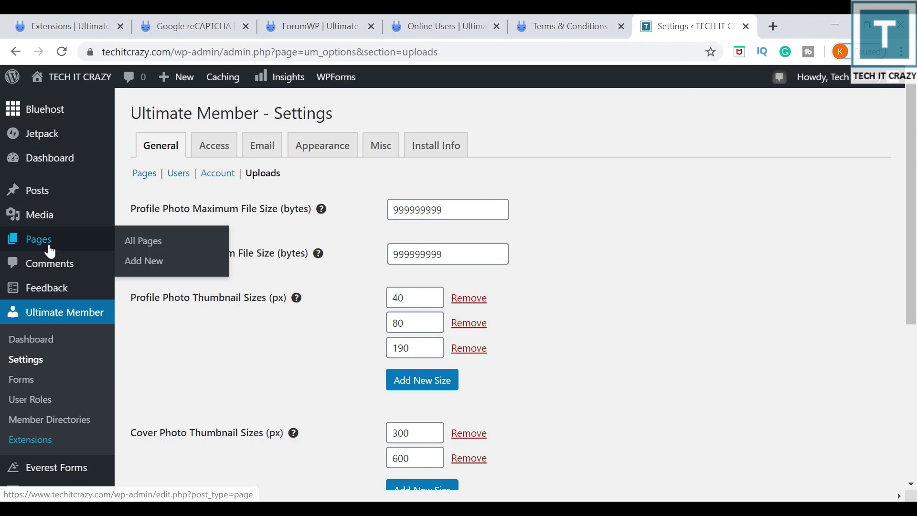
left_click(51, 251)
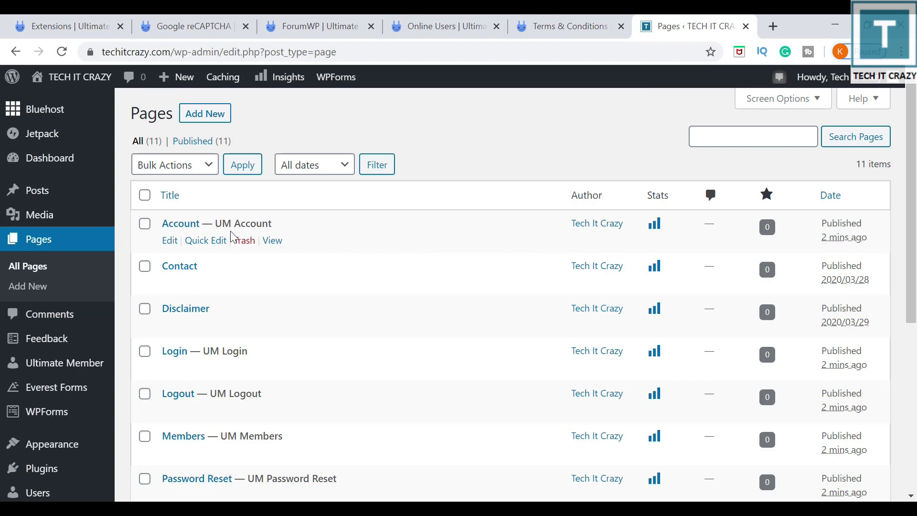
scroll(340, 258, "down", 7)
scroll(302, 313, "up", 3)
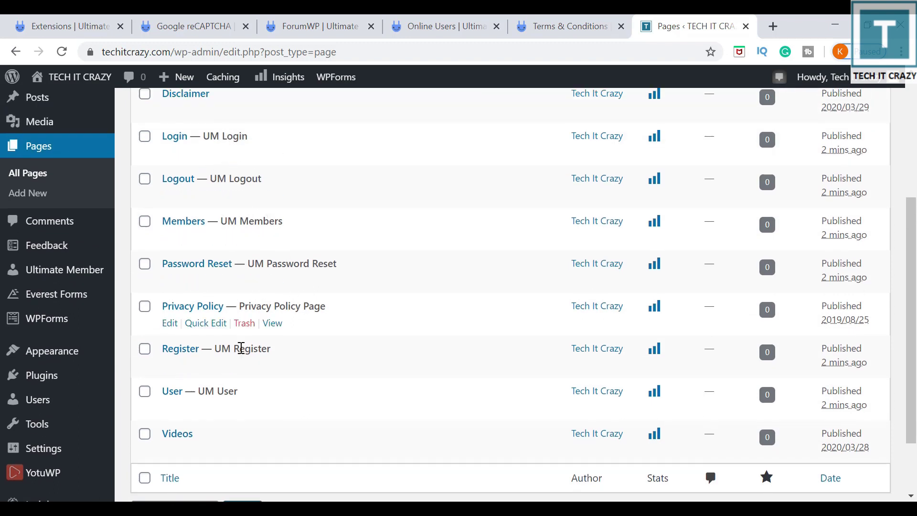
scroll(501, 275, "up", 5)
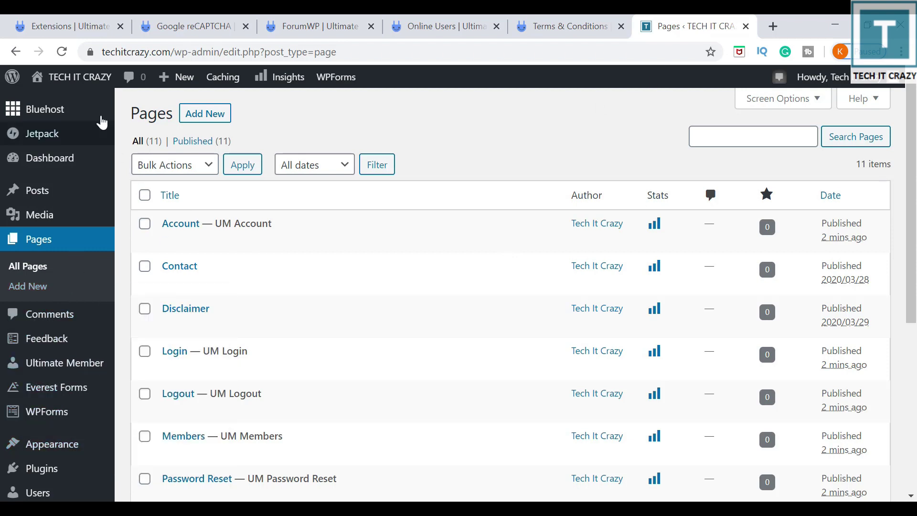
middle_click(94, 85)
Check the live homepage tab, return to the admin, and open Appearance > Menus.
left_click(701, 30)
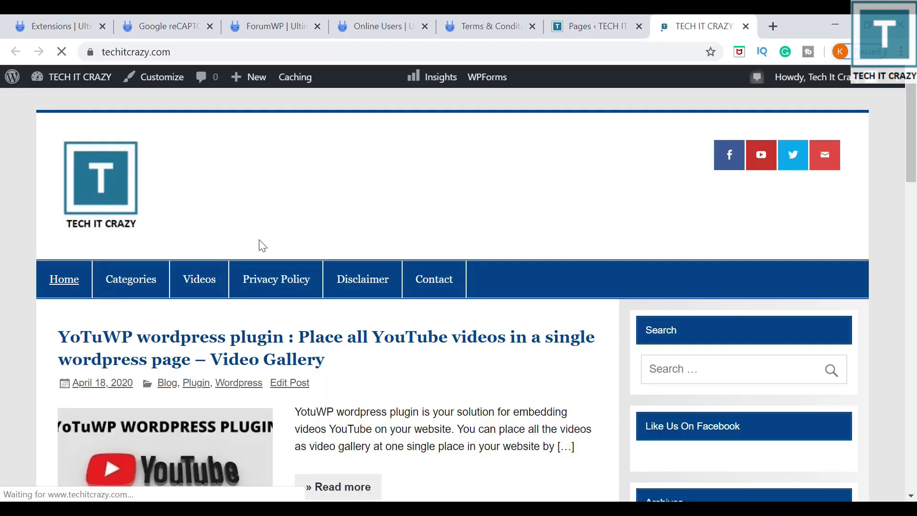
left_click(581, 29)
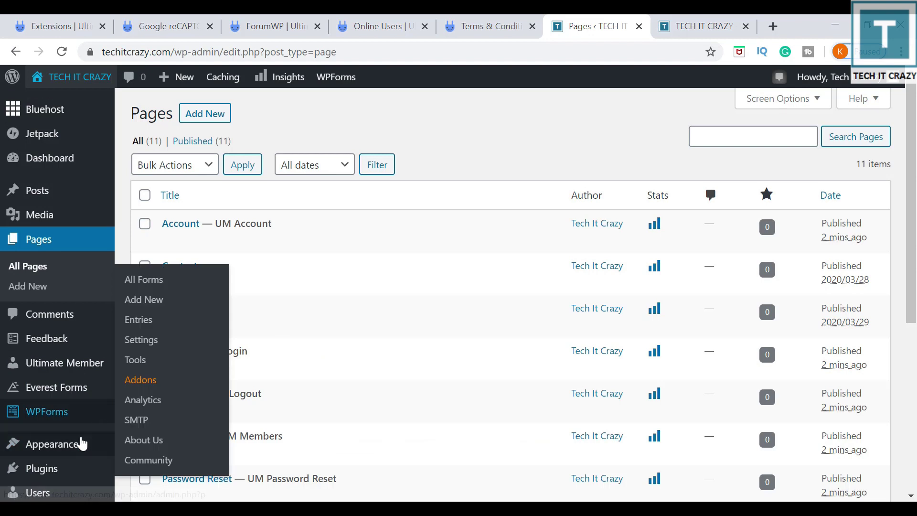
scroll(333, 314, "down", 1)
mouse_move(70, 382)
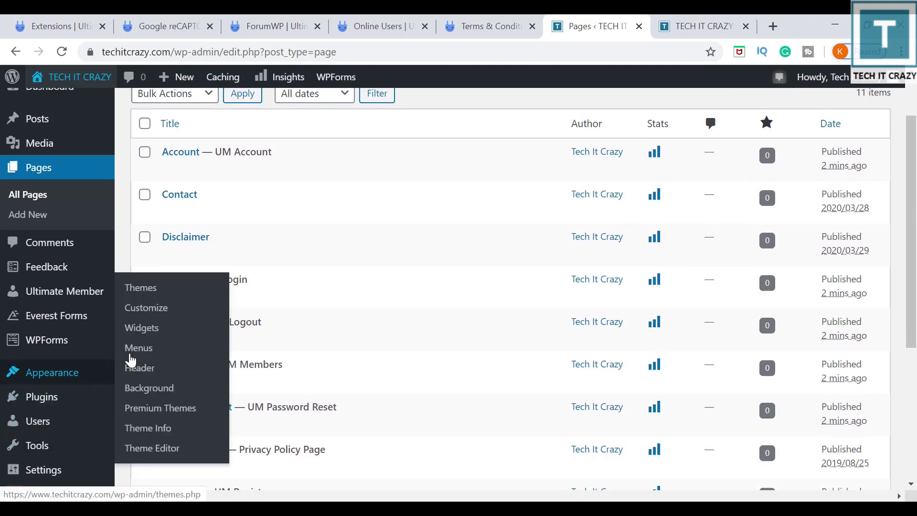
left_click(137, 354)
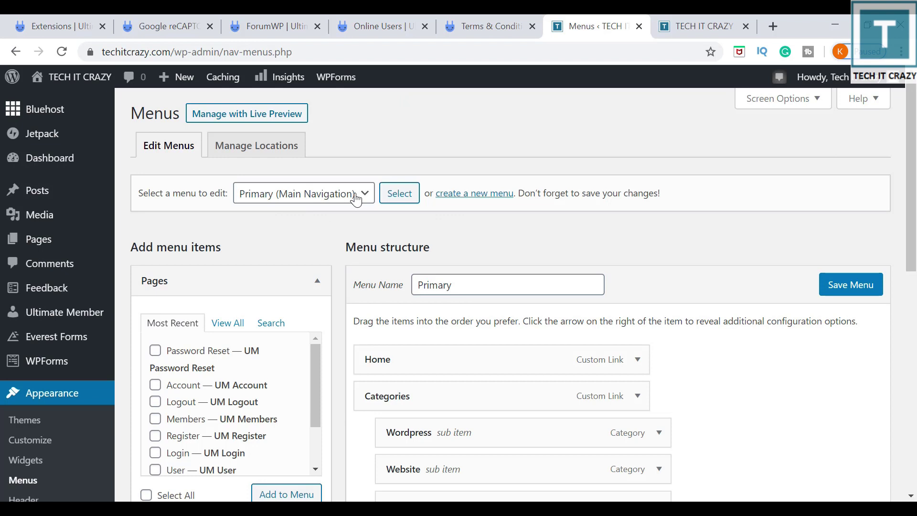
Inspect the Primary menu, expanding and collapsing the Categories item's settings.
scroll(650, 258, "down", 3)
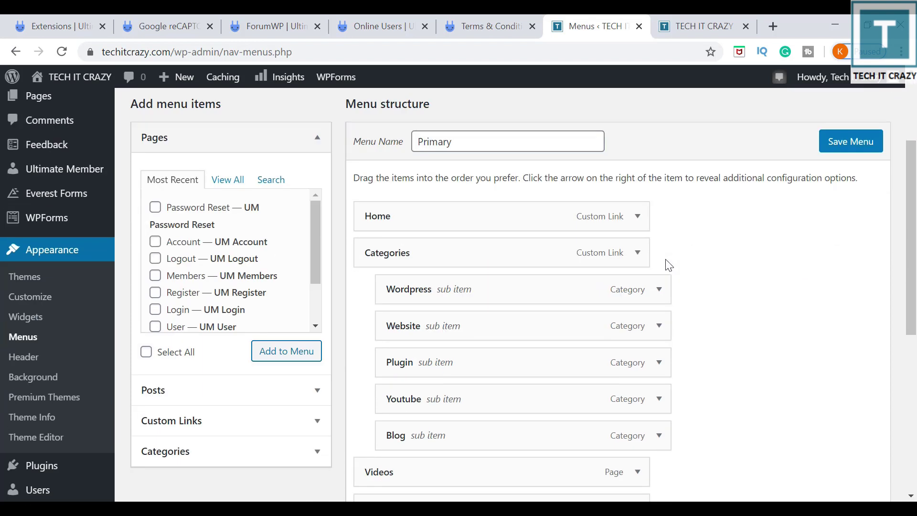
left_click(639, 256)
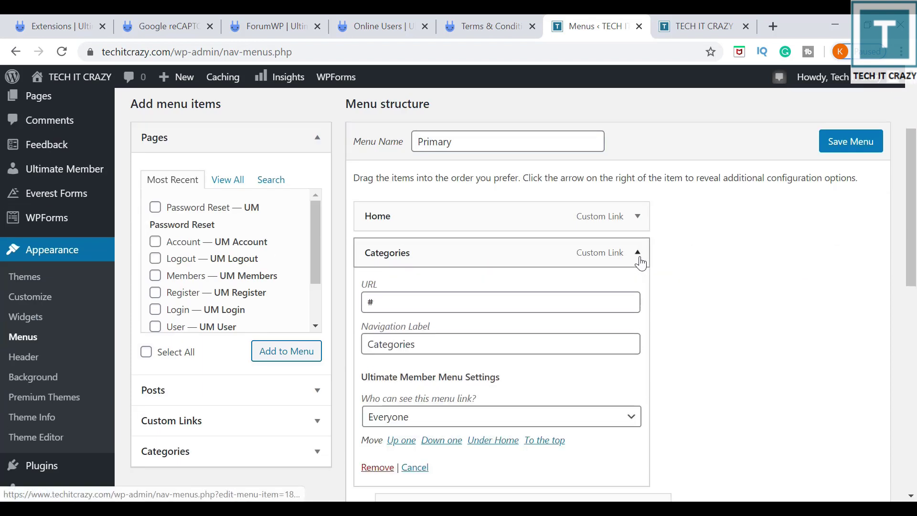
left_click(638, 254)
scroll(320, 287, "down", 2)
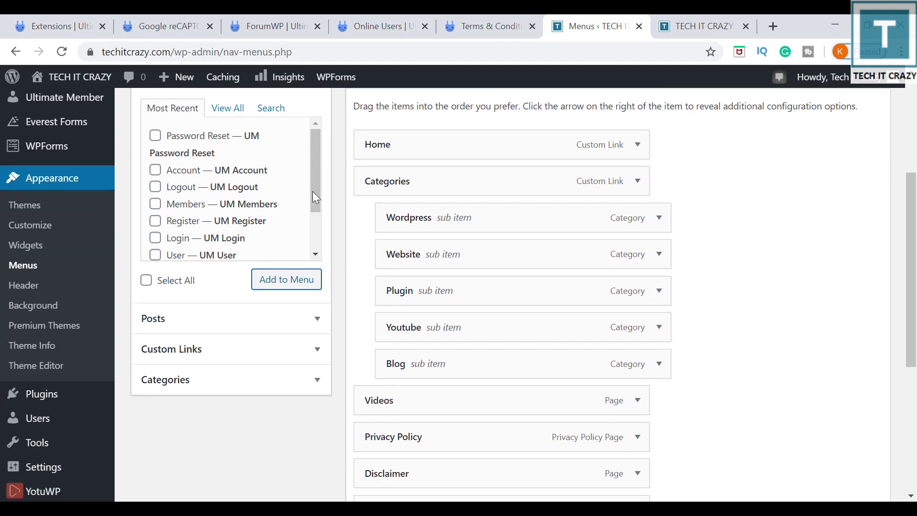
scroll(691, 284, "down", 4)
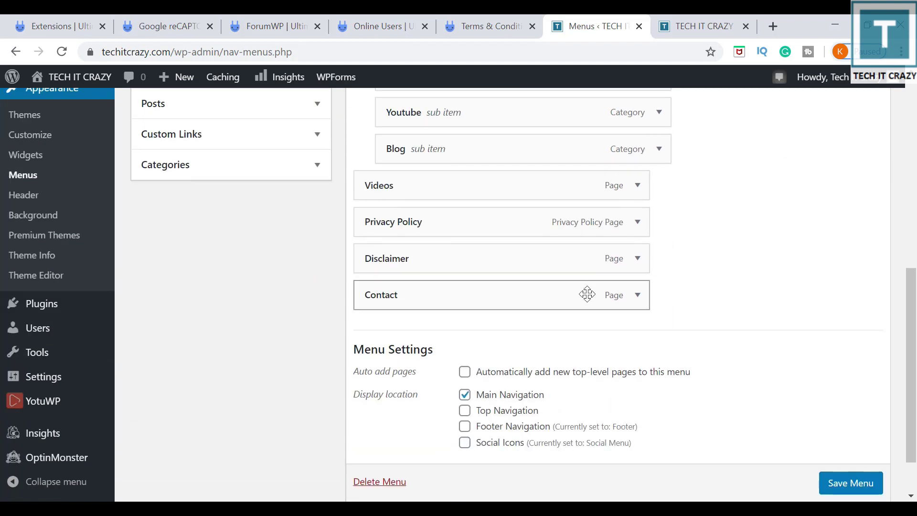
scroll(230, 225, "up", 6)
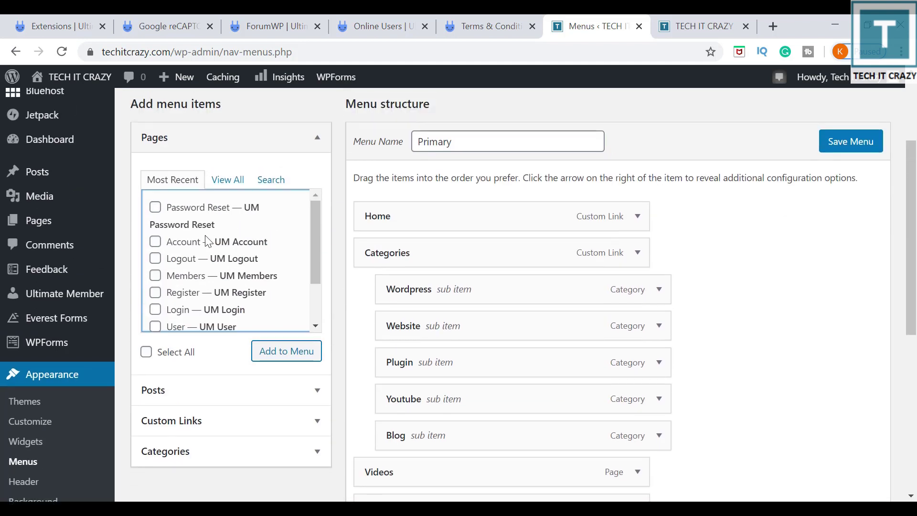
Tick Account, Login, Logout, Members, User and Register under Pages > View All and add them.
left_click(234, 180)
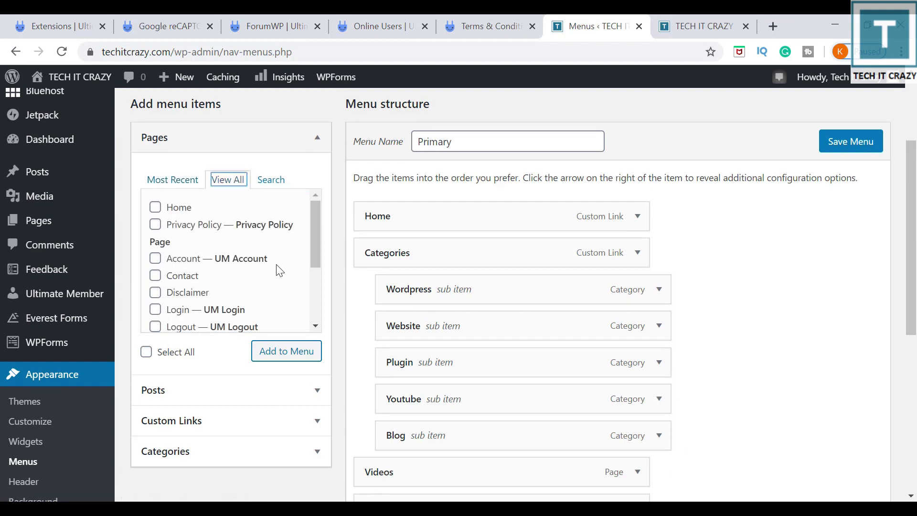
left_click(155, 259)
left_click(155, 309)
scroll(157, 310, "down", 2)
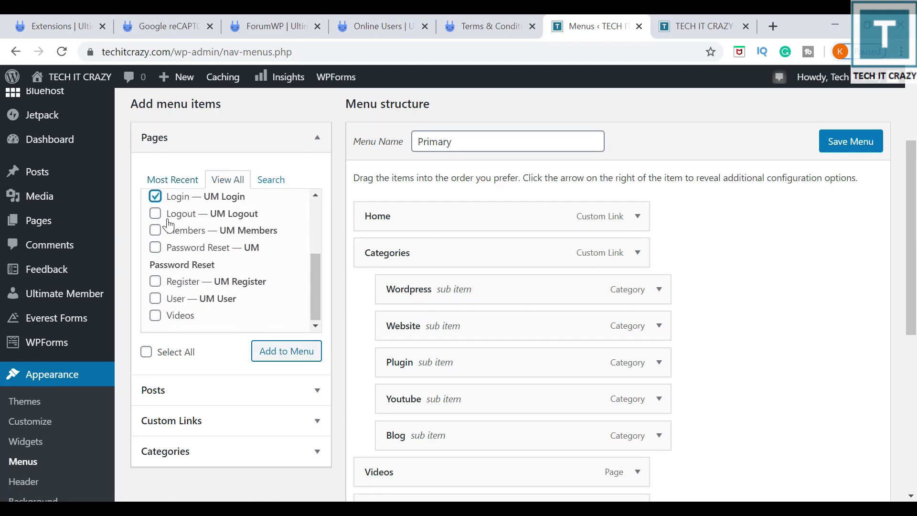
left_click(155, 214)
left_click(155, 230)
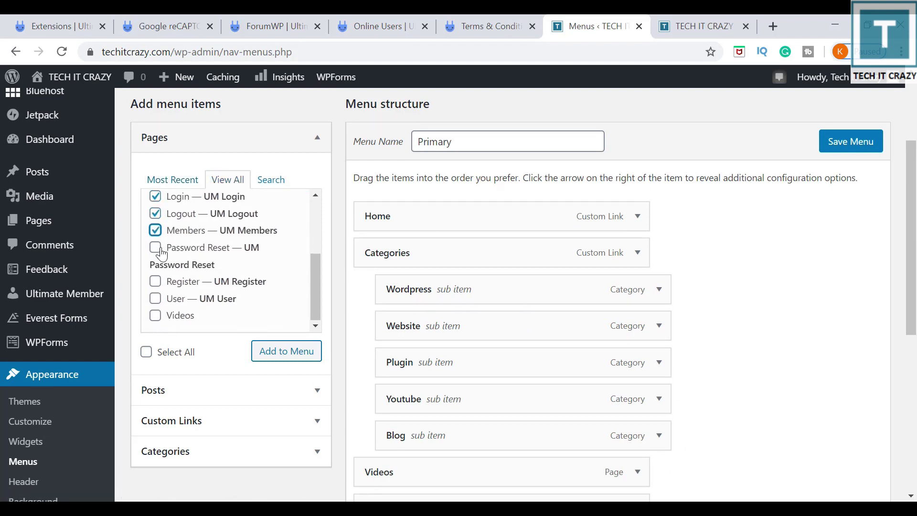
left_click(155, 299)
left_click(156, 281)
scroll(274, 279, "up", 3)
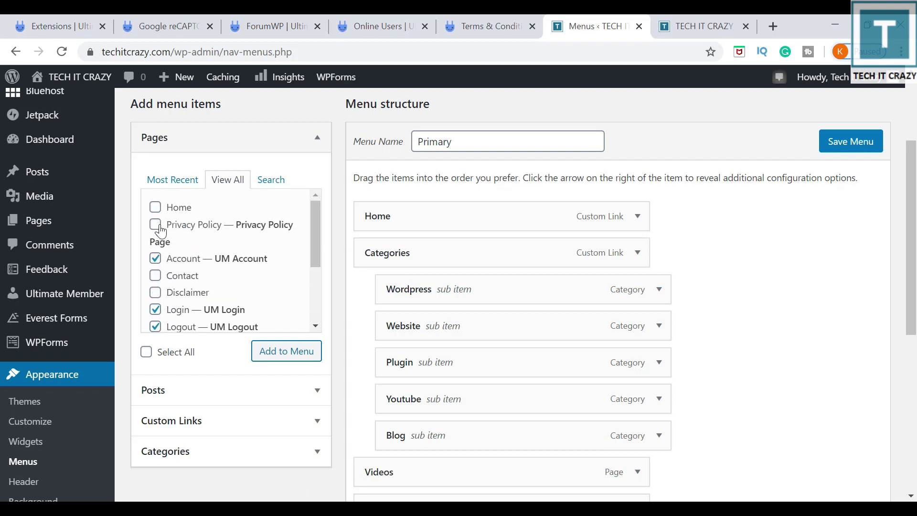
scroll(160, 232, "down", 4)
left_click(277, 350)
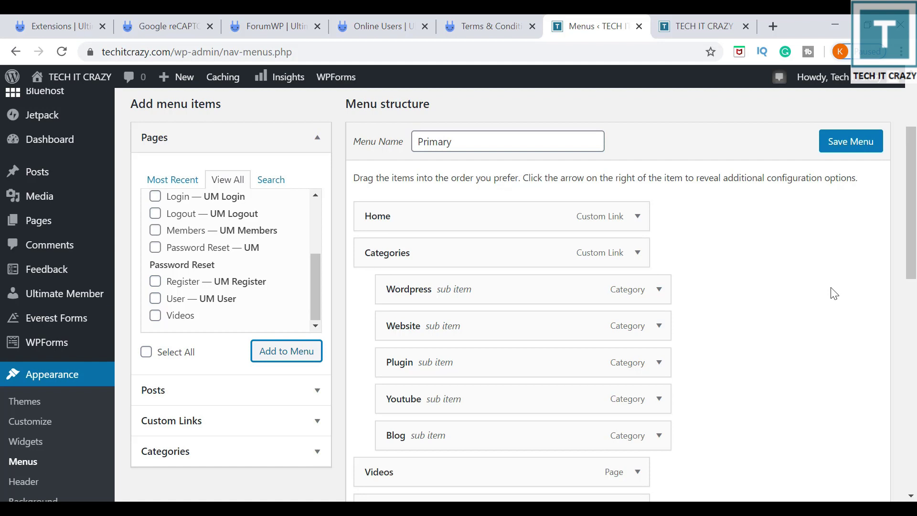
Reorder the Primary menu so Privacy Policy, Disclaimer and Contact follow the User item.
scroll(830, 293, "down", 12)
scroll(415, 289, "up", 5)
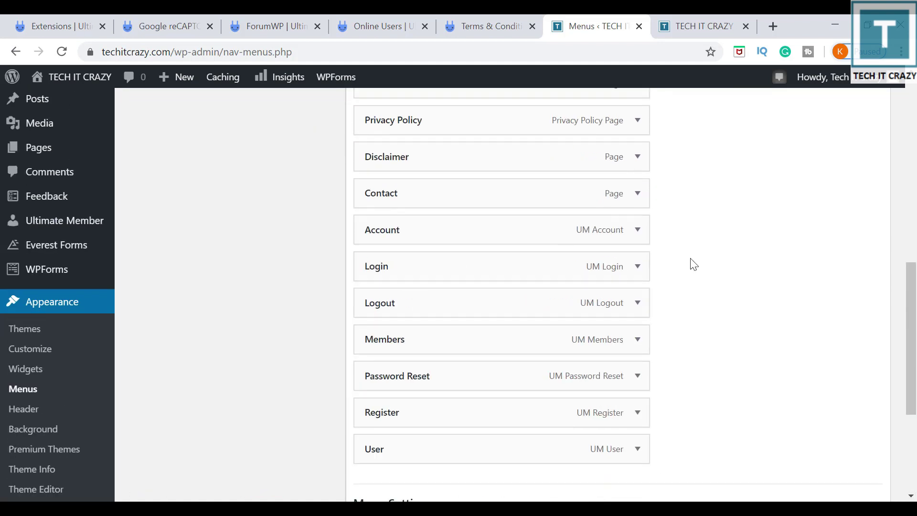
scroll(711, 311, "up", 3)
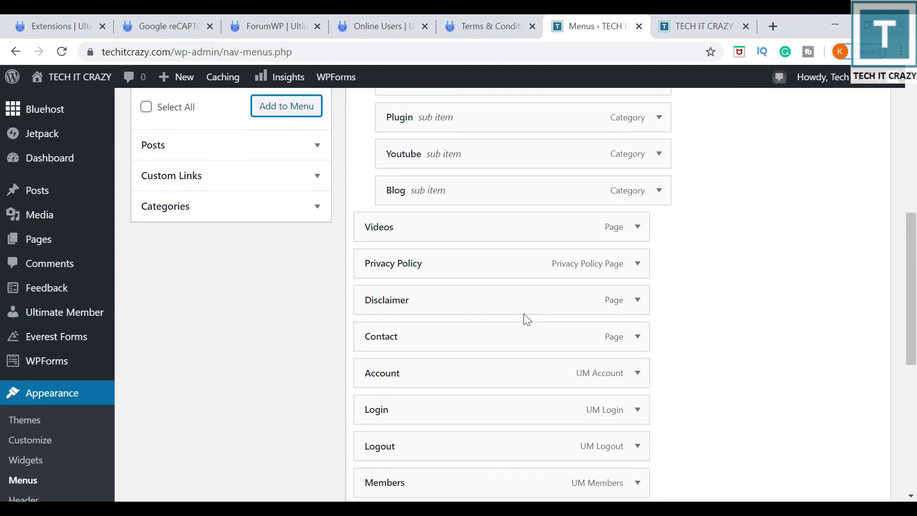
scroll(609, 266, "down", 2)
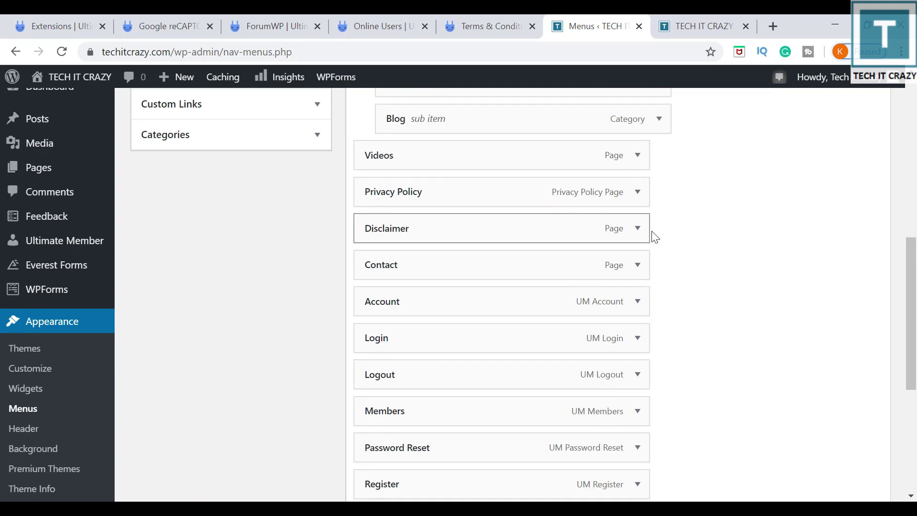
scroll(567, 251, "down", 2)
left_click_drag(482, 120, 488, 451)
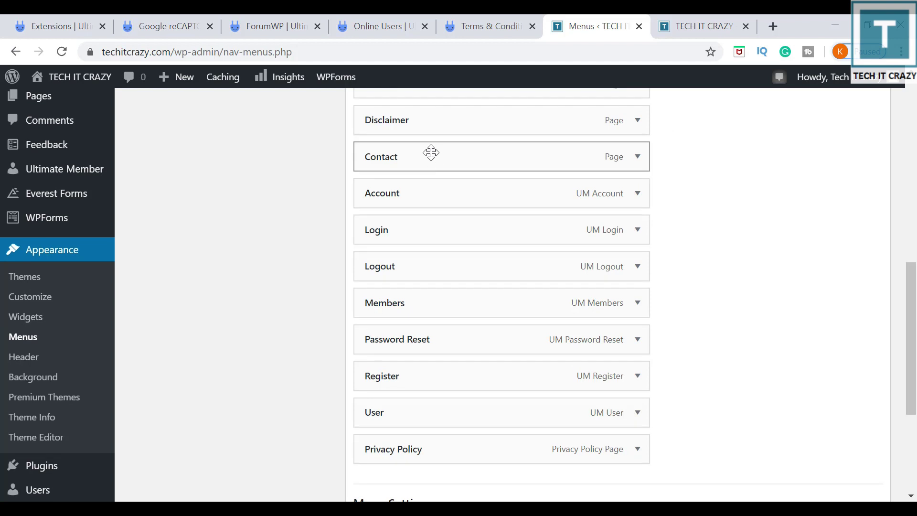
left_click_drag(442, 123, 556, 240)
scroll(525, 248, "up", 4)
left_click_drag(438, 205, 440, 328)
scroll(551, 357, "up", 5)
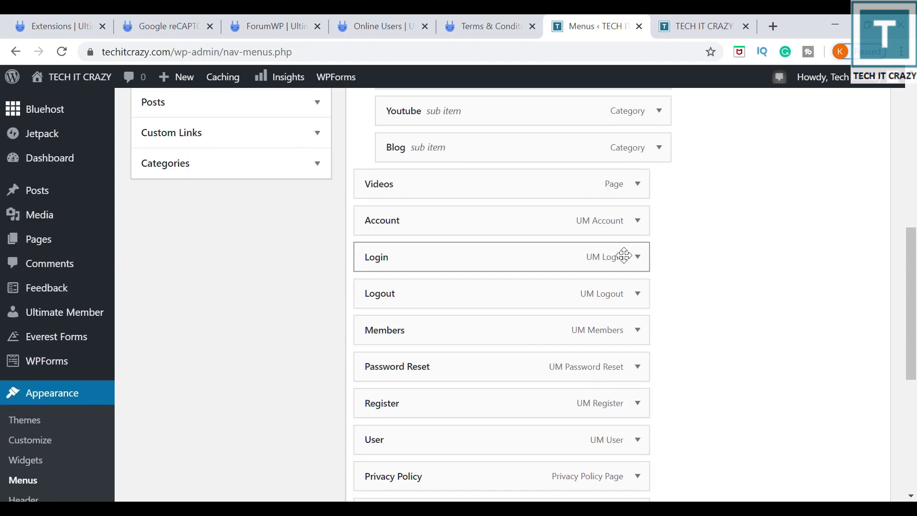
Make Login visible only to logged-out users and Logout only to logged-in users.
left_click(638, 257)
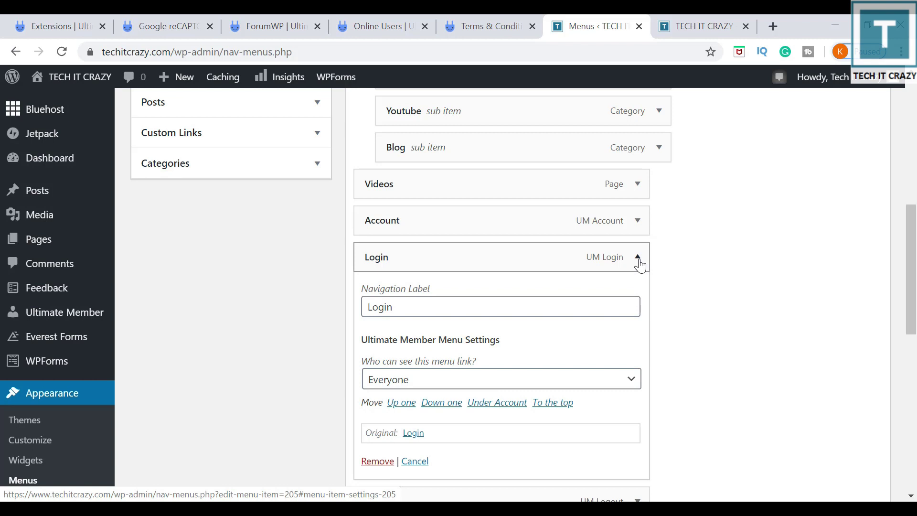
left_click(557, 383)
left_click(491, 427)
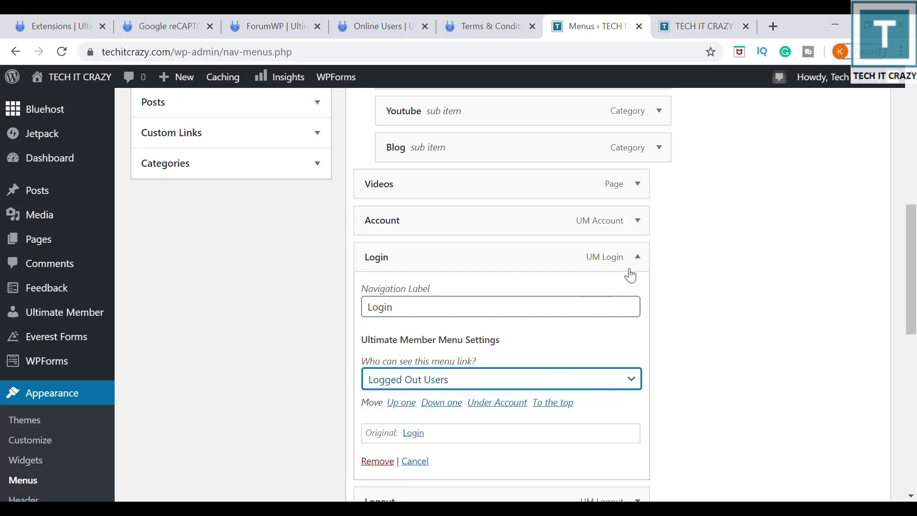
left_click(638, 260)
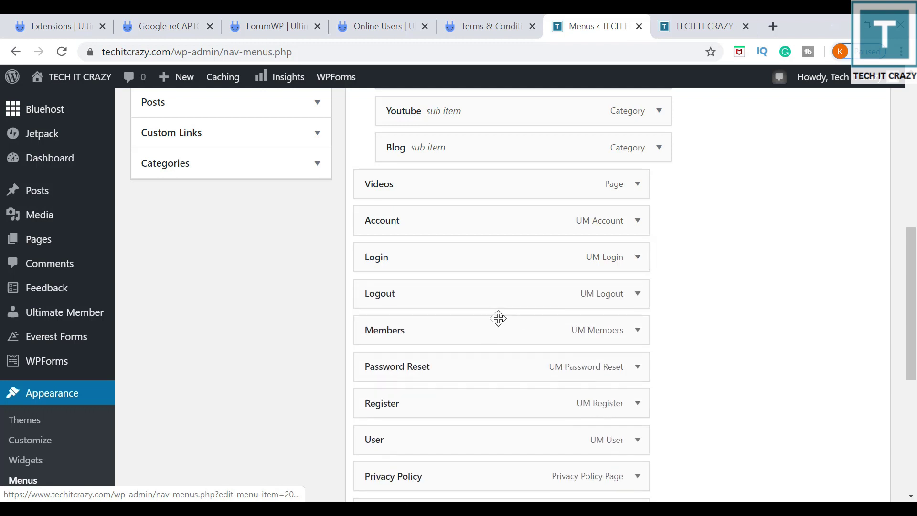
left_click(635, 305)
left_click(456, 423)
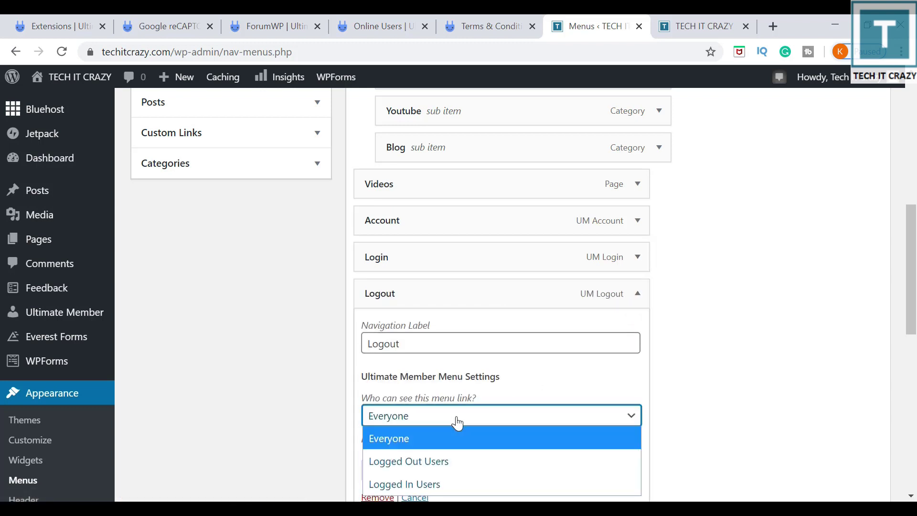
left_click(429, 483)
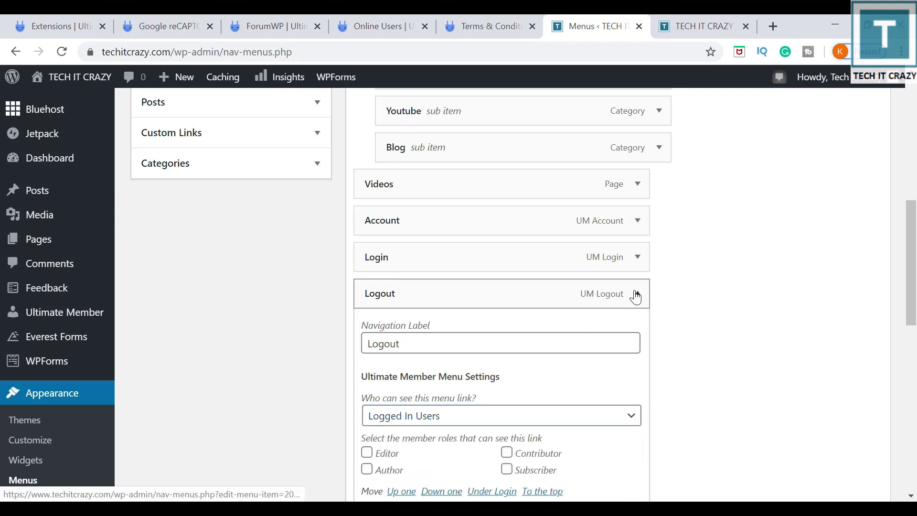
left_click(635, 296)
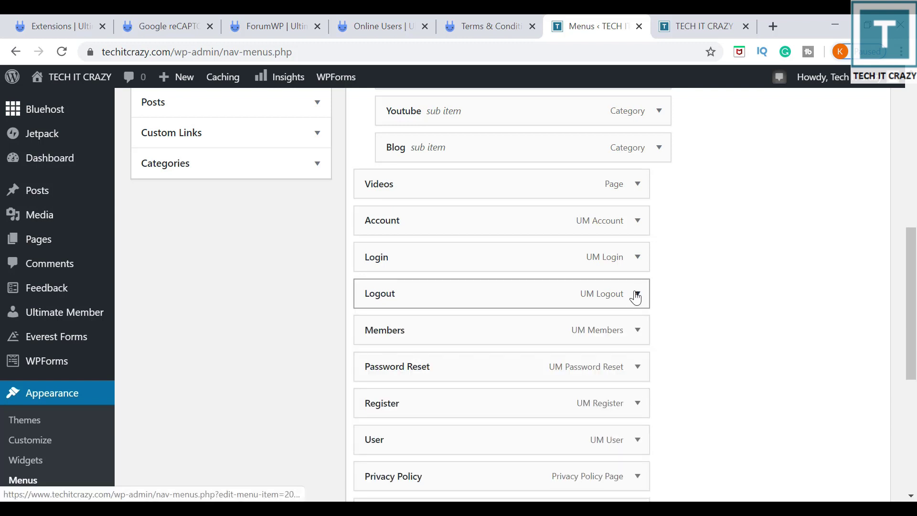
Make Register visible only to logged-out users and remove Password Reset from the menu.
left_click(637, 404)
scroll(507, 468, "down", 3)
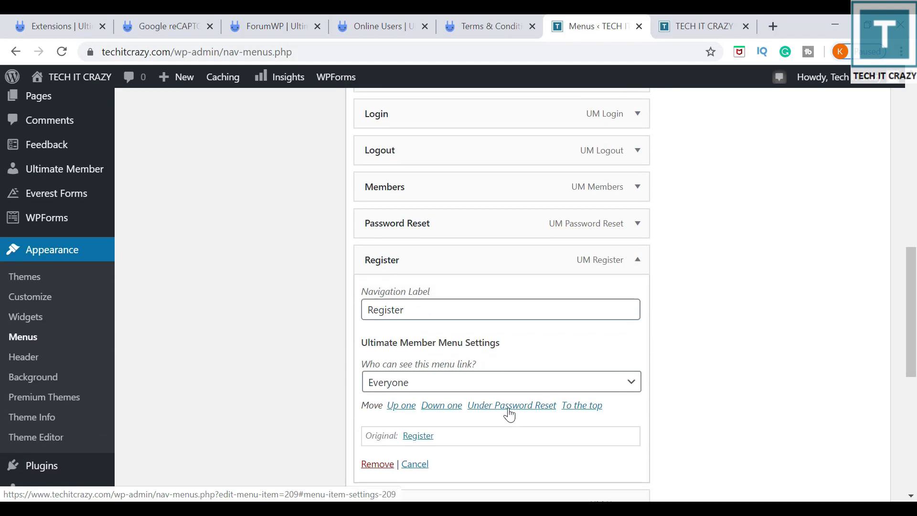
left_click(468, 382)
left_click(451, 426)
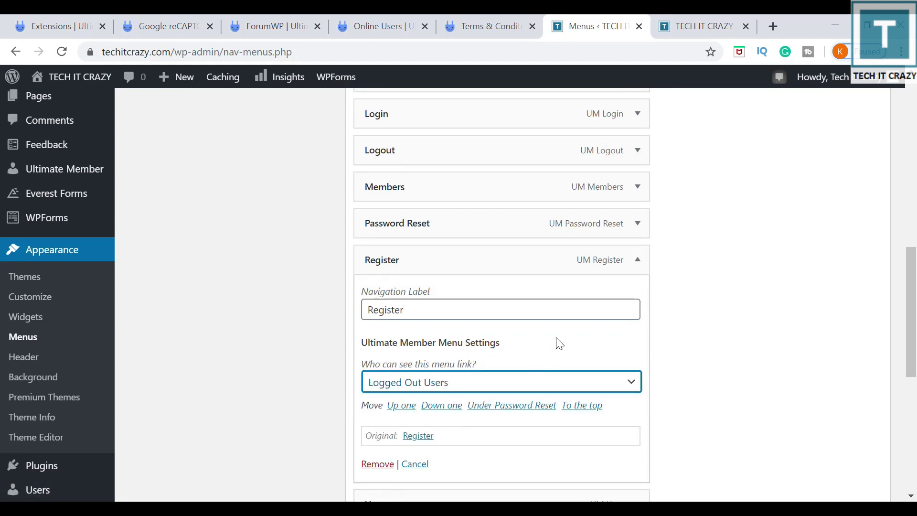
left_click(638, 260)
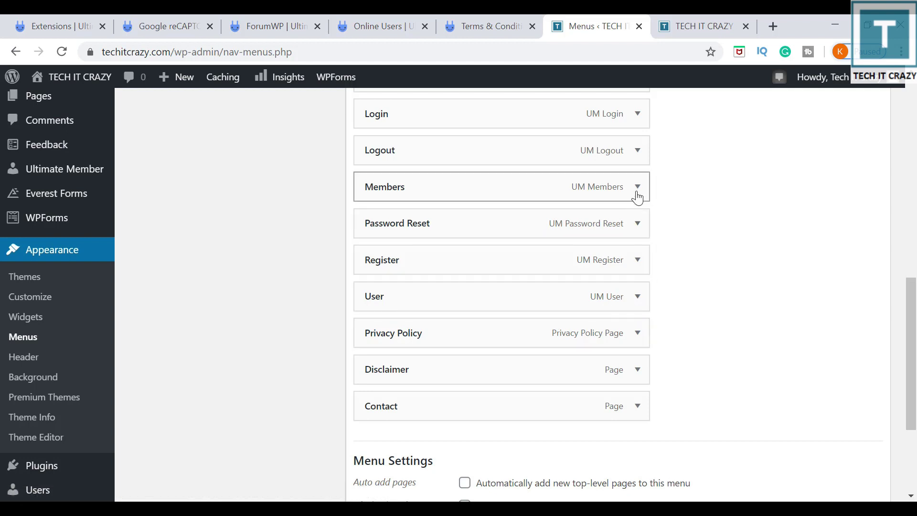
left_click(639, 227)
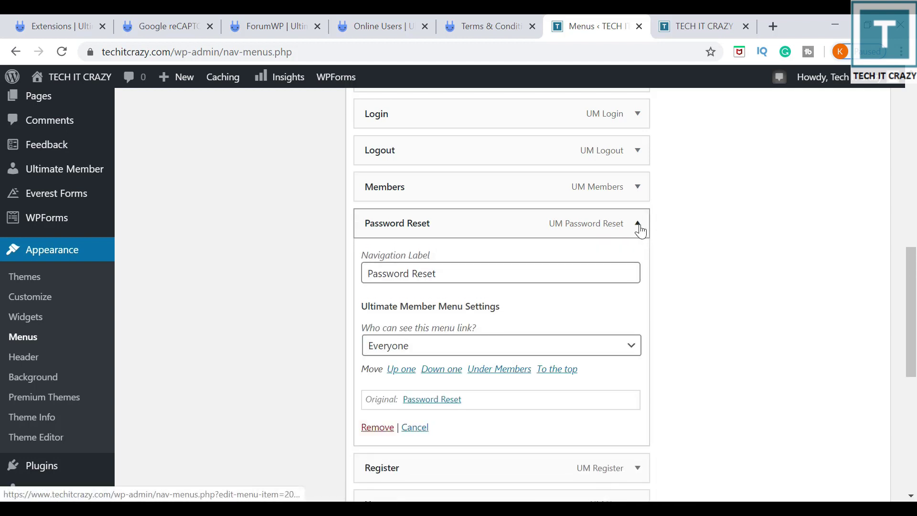
left_click(378, 485)
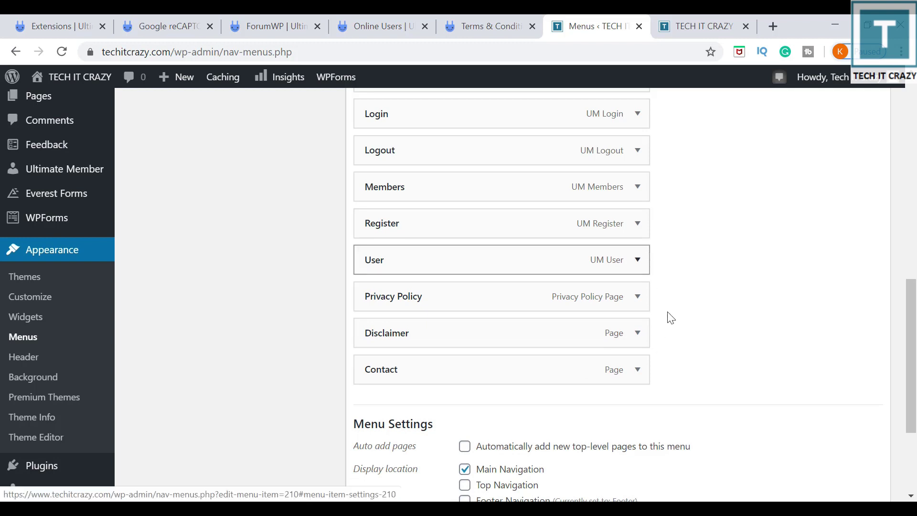
scroll(621, 334, "up", 2)
Restrict Members and User to logged-in users and save the Primary menu.
left_click(638, 258)
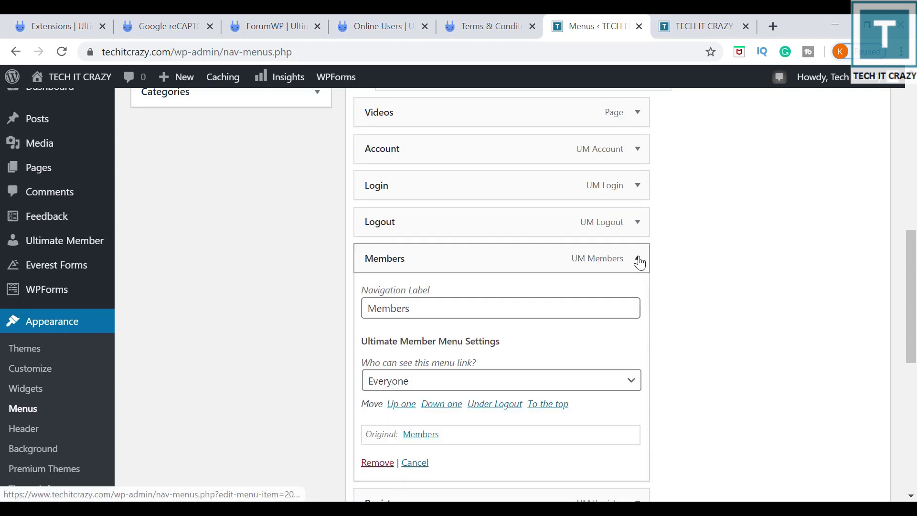
left_click(495, 383)
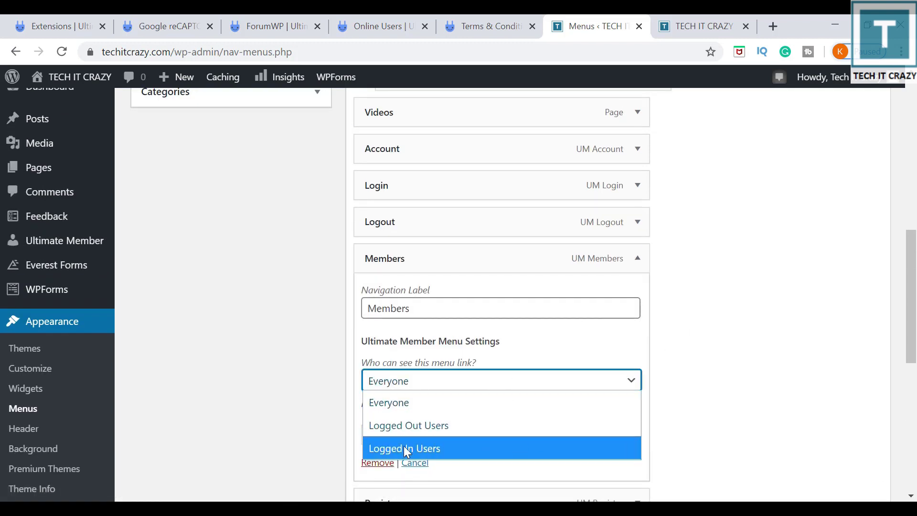
left_click(404, 446)
left_click(635, 260)
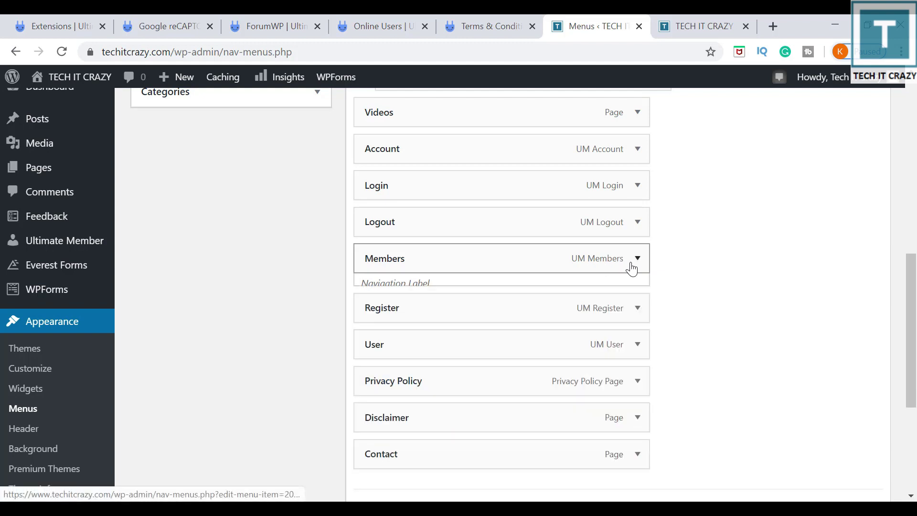
left_click(636, 333)
left_click(449, 453)
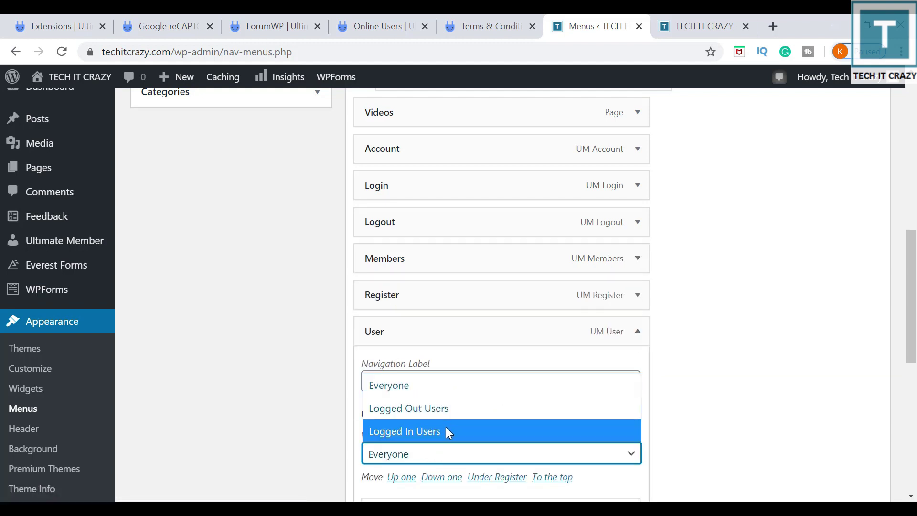
left_click(446, 428)
left_click(637, 333)
scroll(786, 186, "up", 5)
scroll(788, 187, "up", 5)
left_click(845, 285)
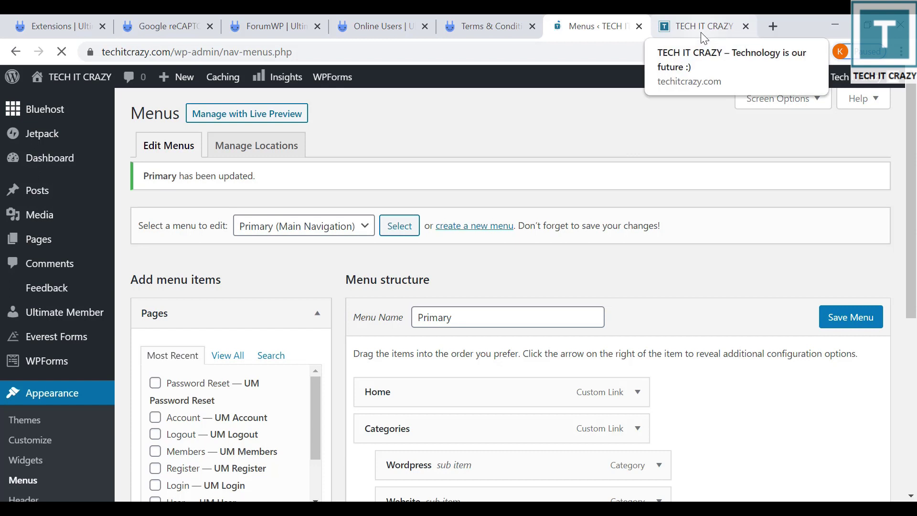
Switch to the TECH IT CRAZY browser tab to view the live site.
left_click(701, 33)
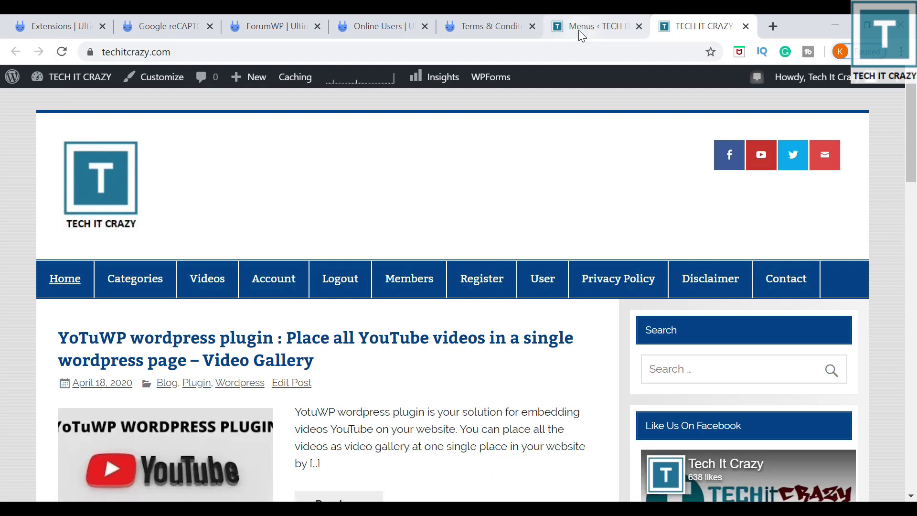
Reload the front page, then load techitcrazy.com in a private window and go to Register.
key("F5")
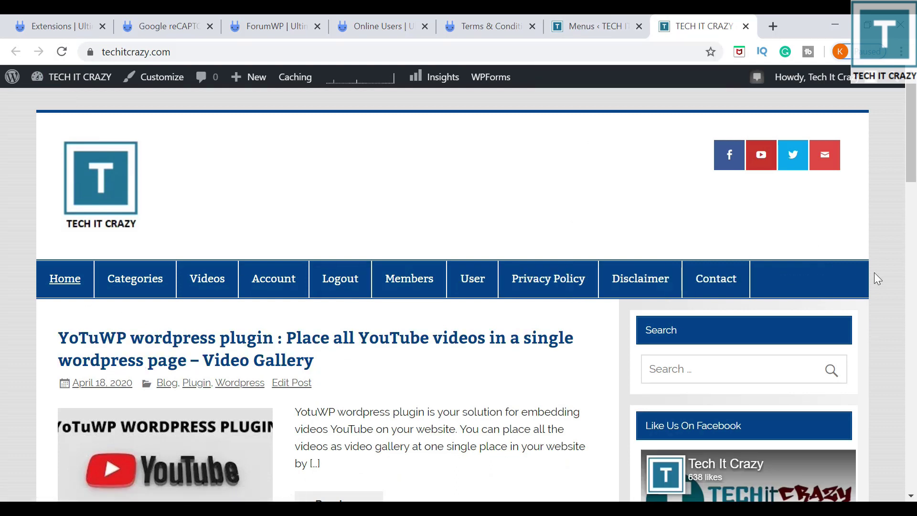
key("ctrl+shift+n")
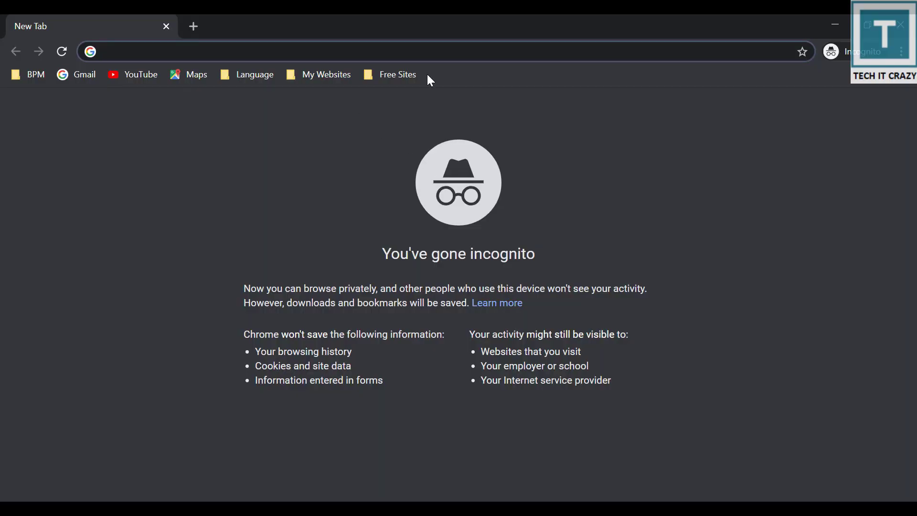
type("techitcrazy.com")
key("Return")
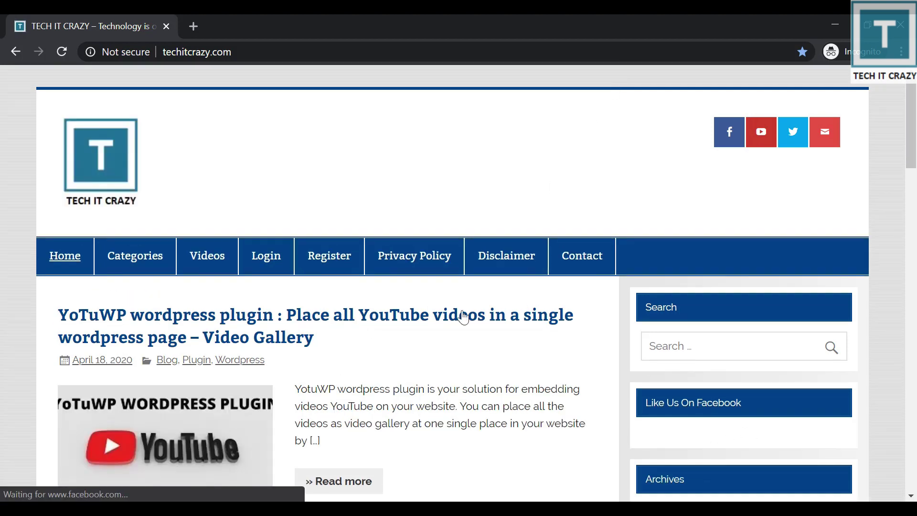
left_click(331, 267)
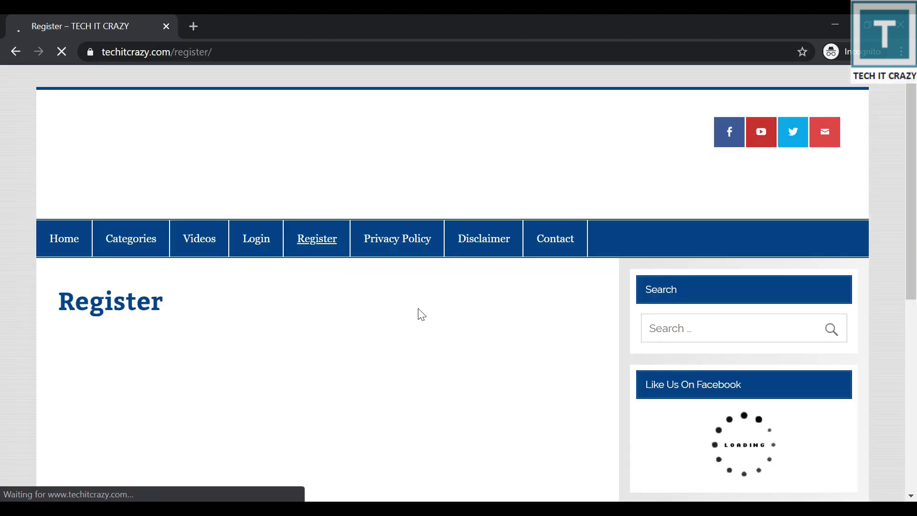
scroll(421, 313, "down", 3)
Fill in the username, first name, e-mail and password on the Register form and submit it.
left_click(358, 247)
type("KCTech")
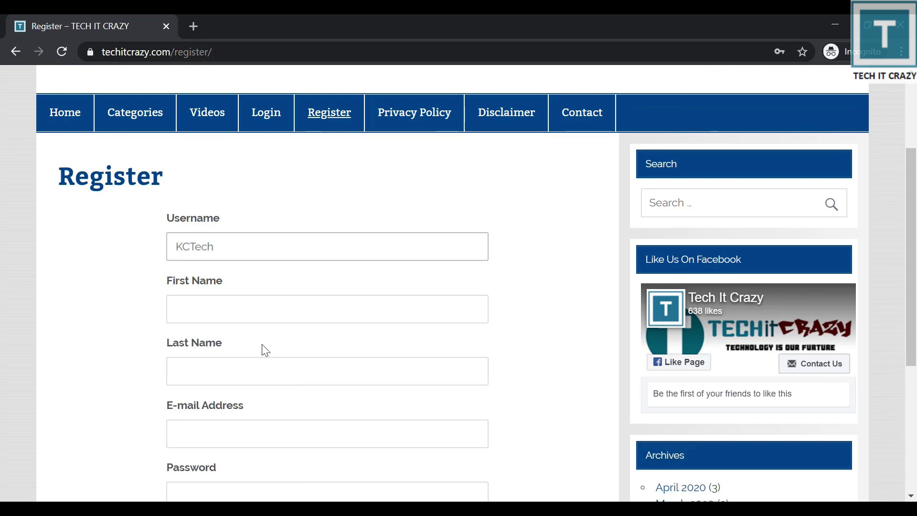
left_click(252, 318)
type("KC")
key("Tab")
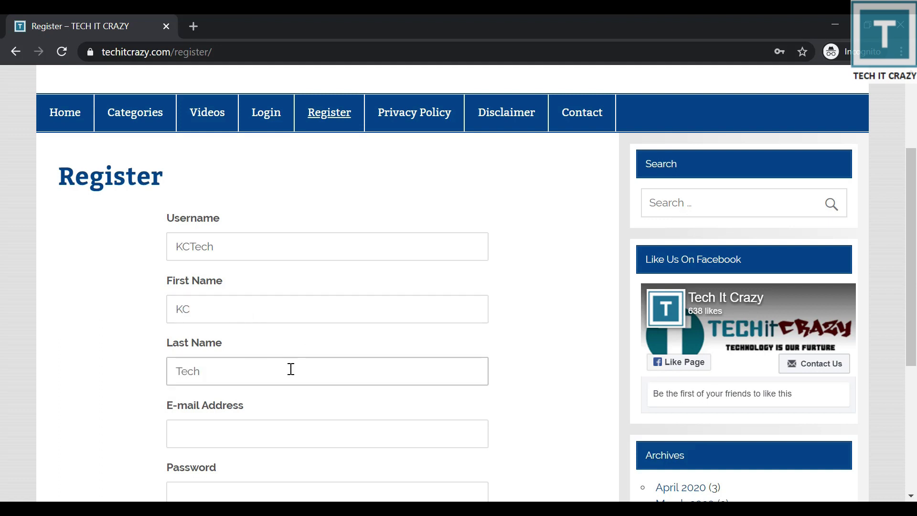
left_click(278, 438)
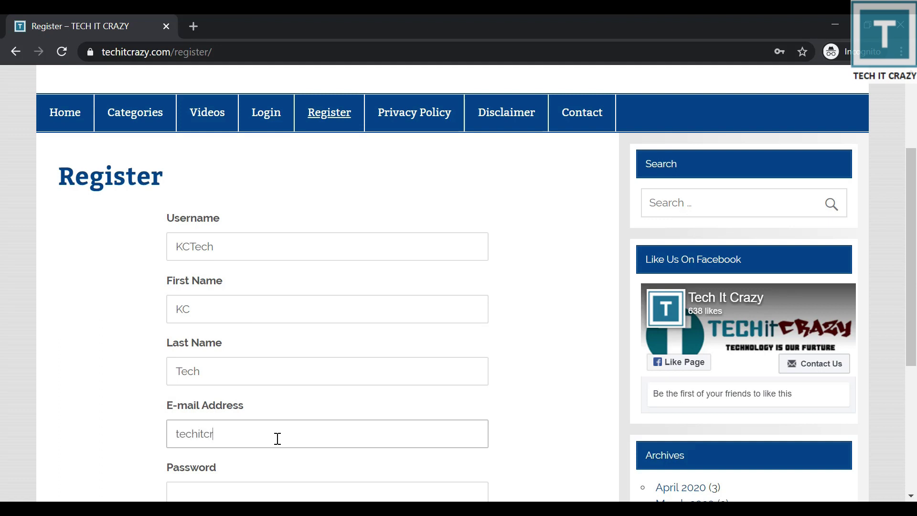
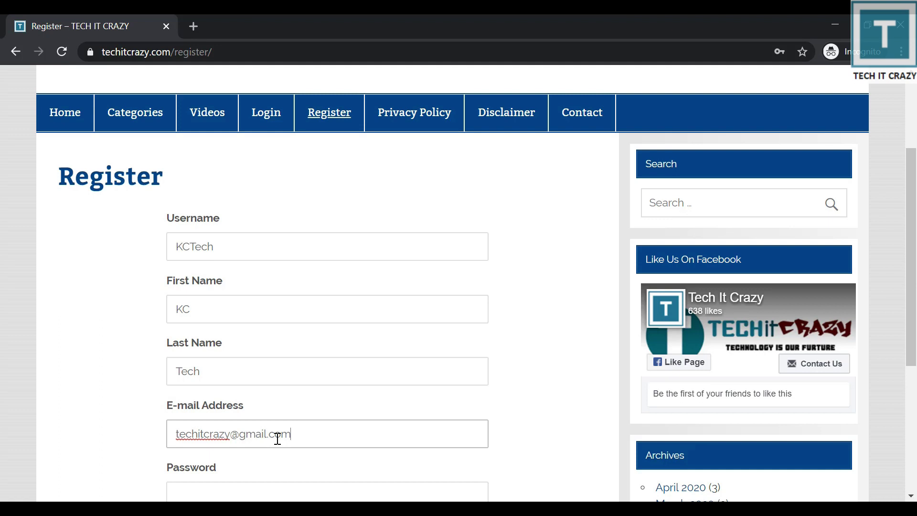
scroll(275, 434, "down", 3)
left_click(276, 352)
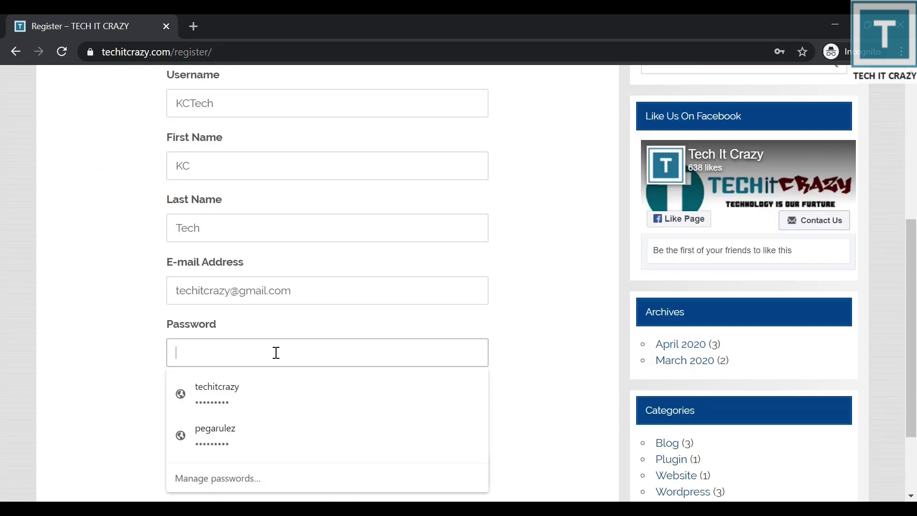
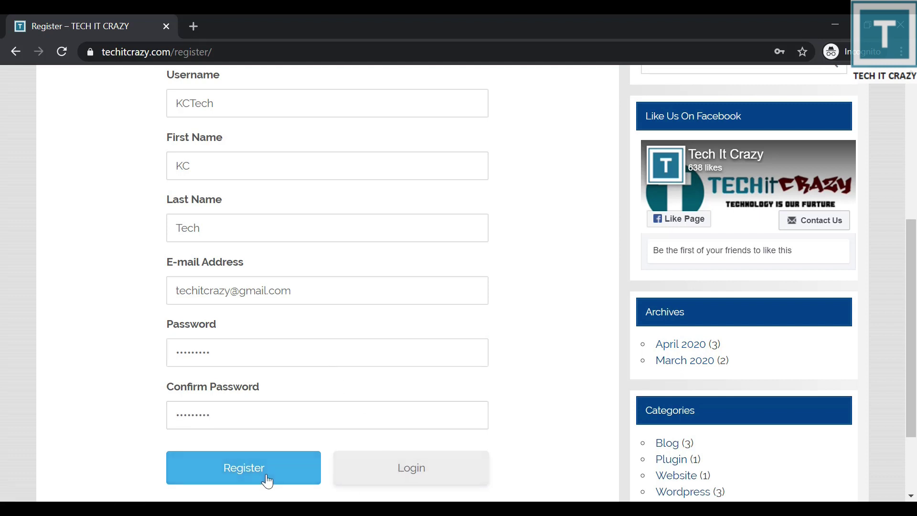
left_click(266, 474)
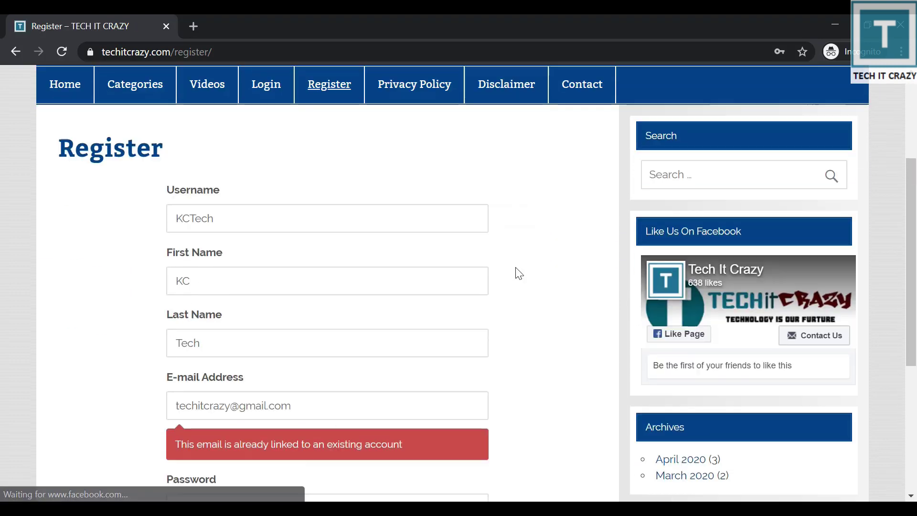
Swap in a different e-mail address, re-enter the password and resubmit the Register form.
scroll(519, 273, "down", 2)
left_click_drag(197, 331, 376, 328)
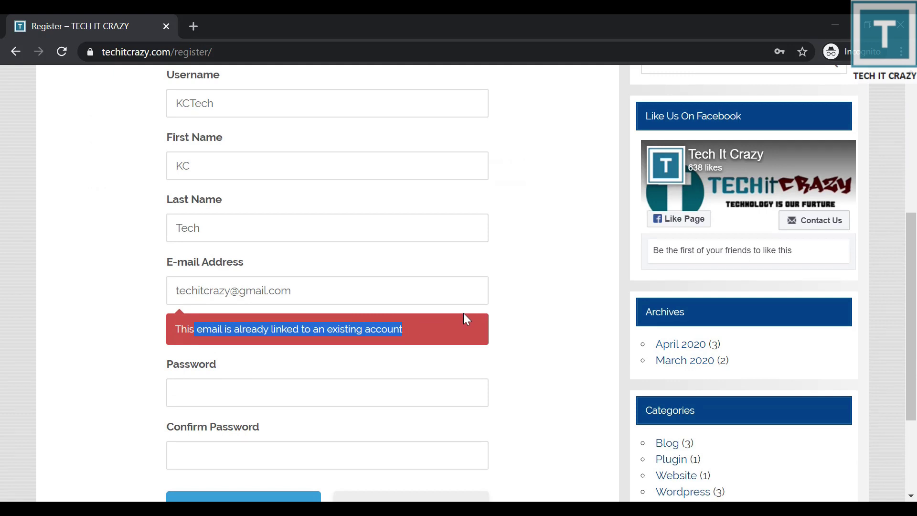
double_click(222, 286)
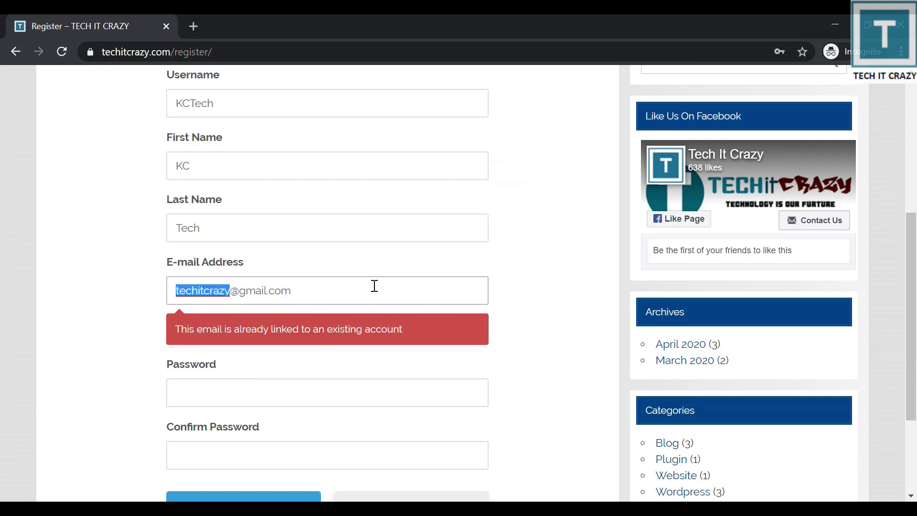
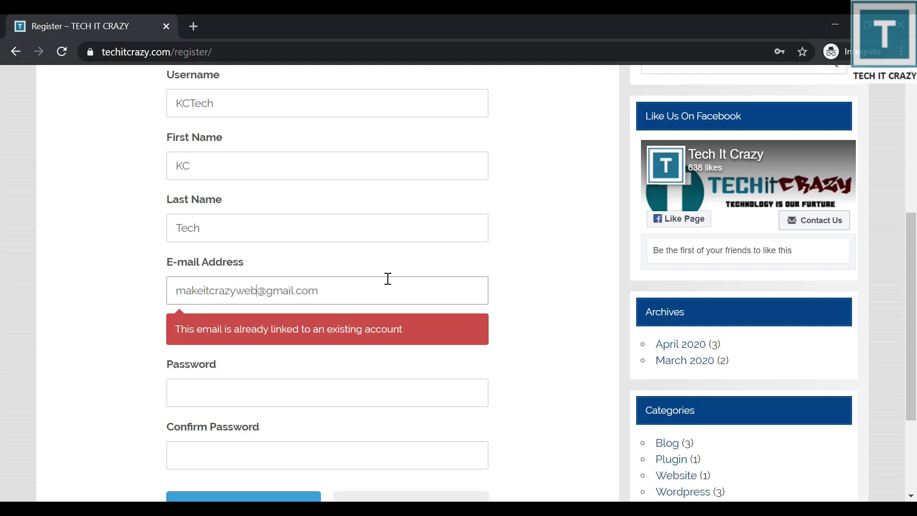
key("Tab")
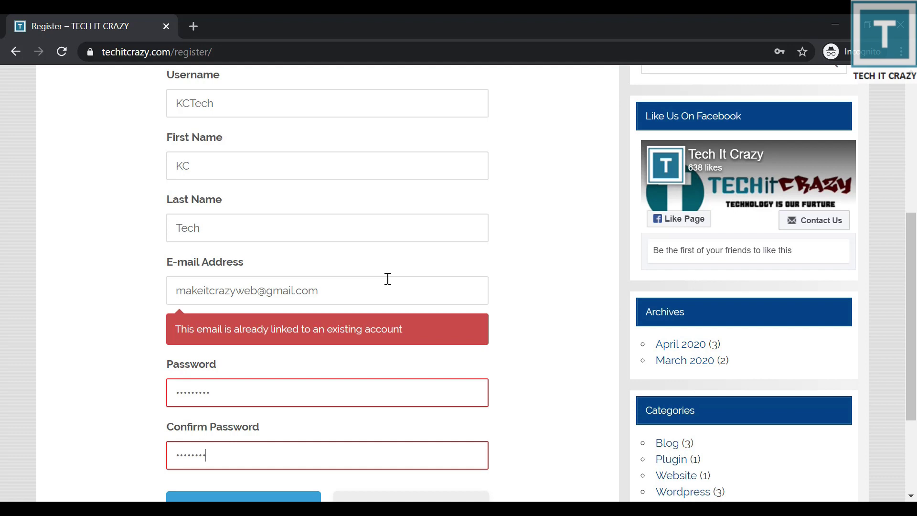
scroll(388, 278, "down", 3)
left_click(256, 375)
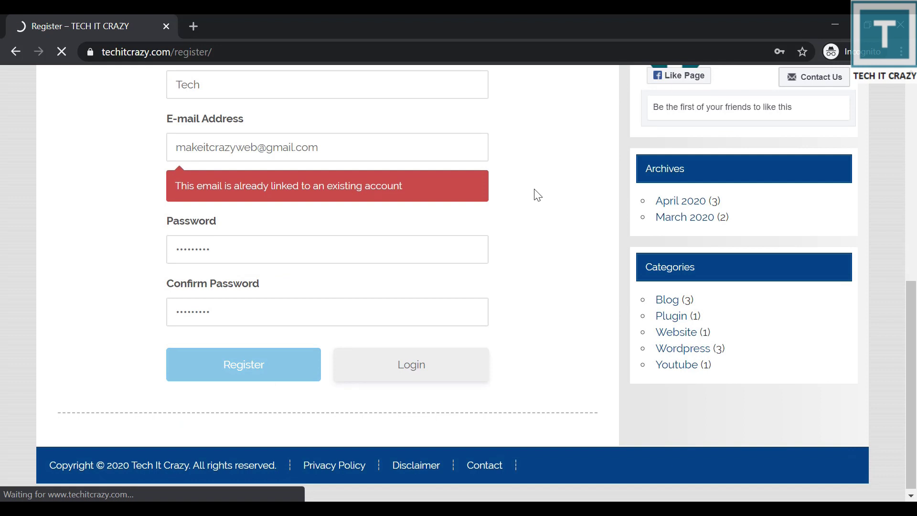
Review the new member's empty profile page and open it for editing.
scroll(499, 234, "down", 5)
scroll(500, 243, "down", 5)
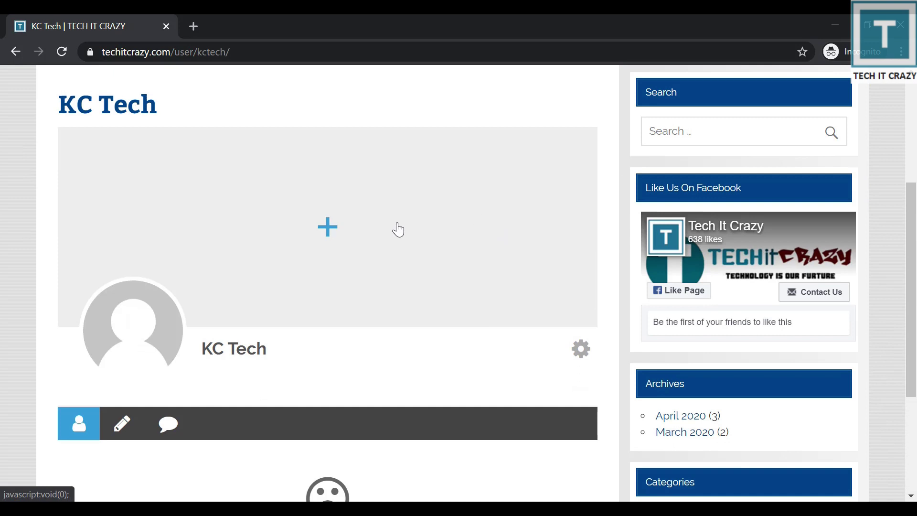
scroll(501, 244, "up", 1)
scroll(497, 246, "up", 4)
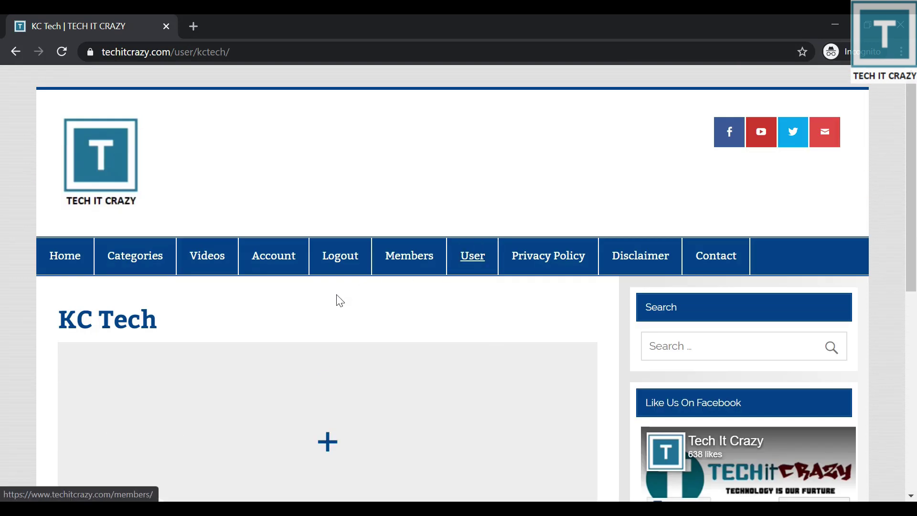
scroll(158, 231, "down", 3)
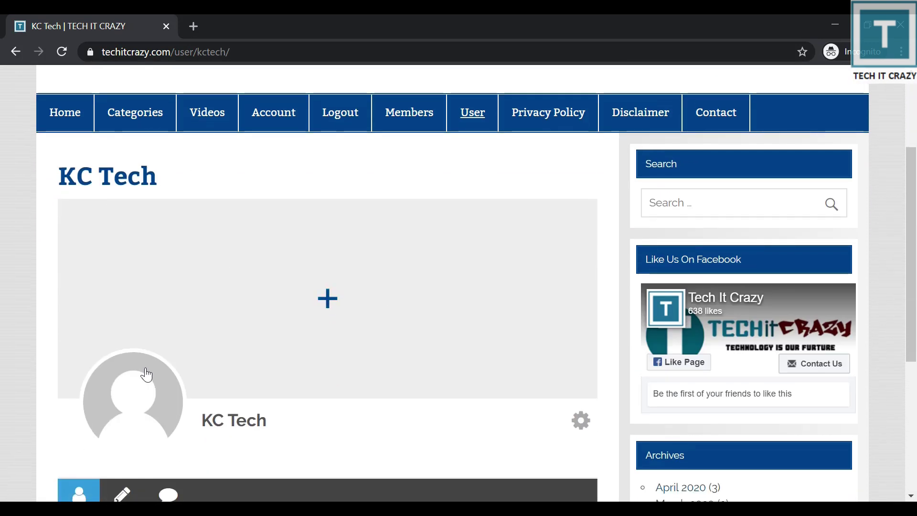
scroll(369, 362, "down", 2)
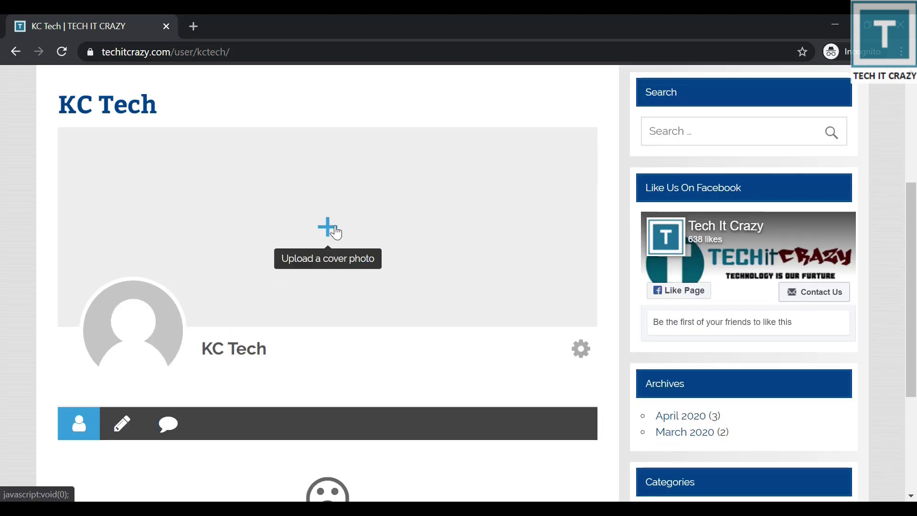
scroll(373, 253, "down", 4)
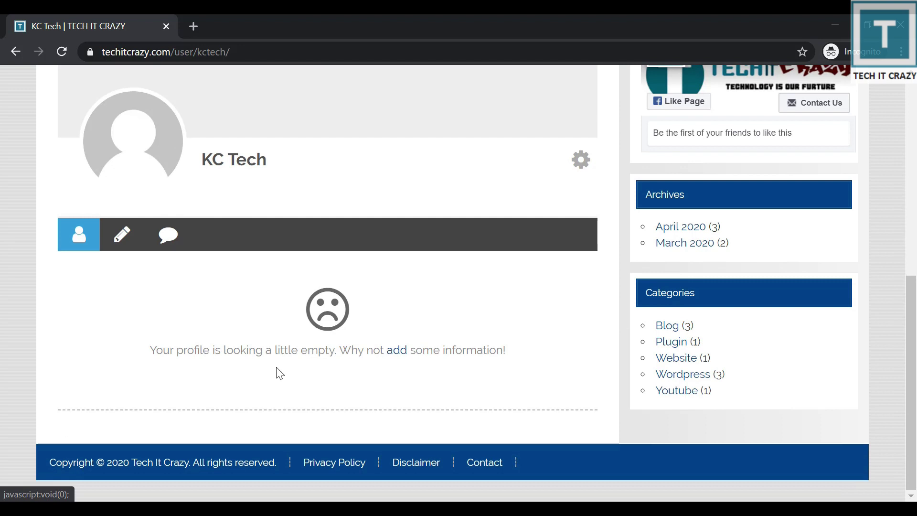
left_click_drag(187, 350, 289, 351)
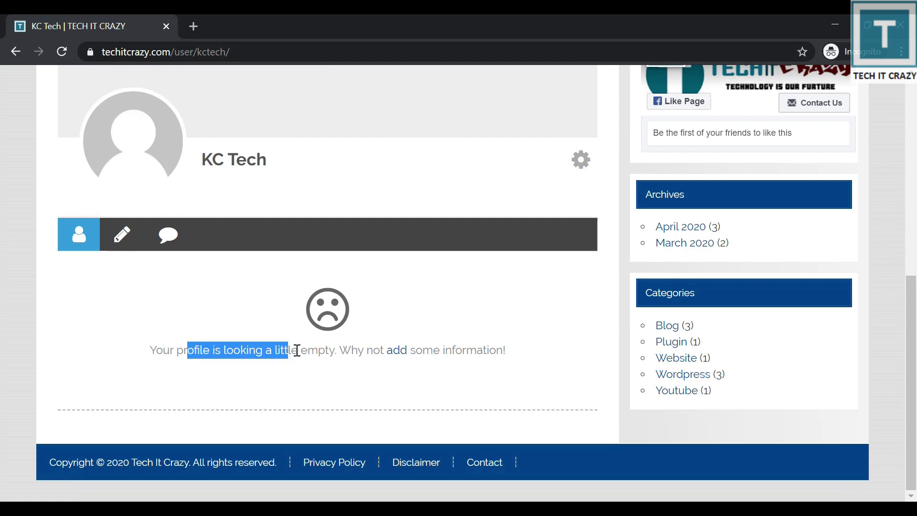
left_click(397, 356)
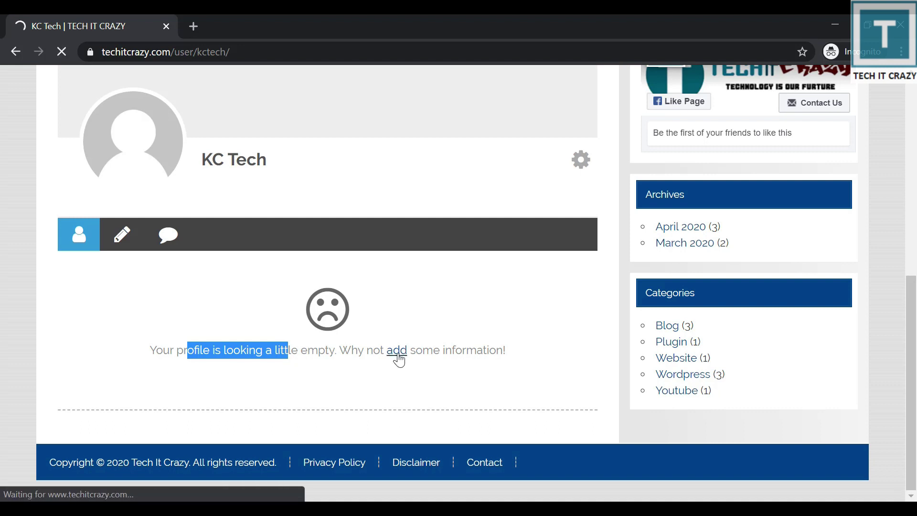
Write a bio saying the member owns Tech It Crazy and update the profile.
scroll(420, 331, "down", 5)
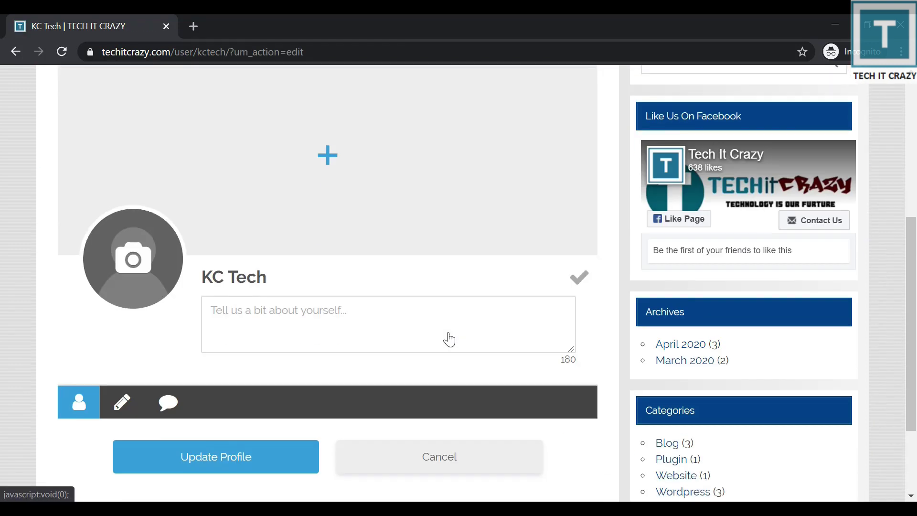
scroll(417, 337, "down", 2)
left_click(383, 194)
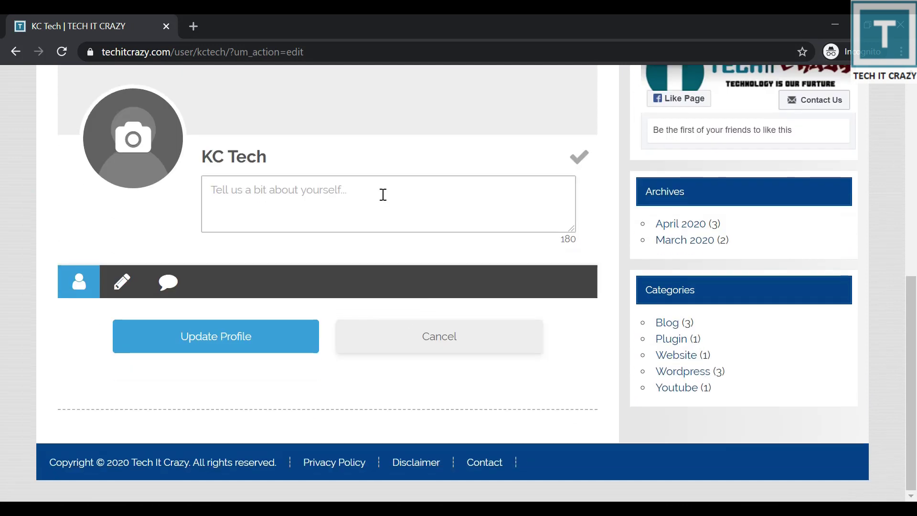
type("KC is ")
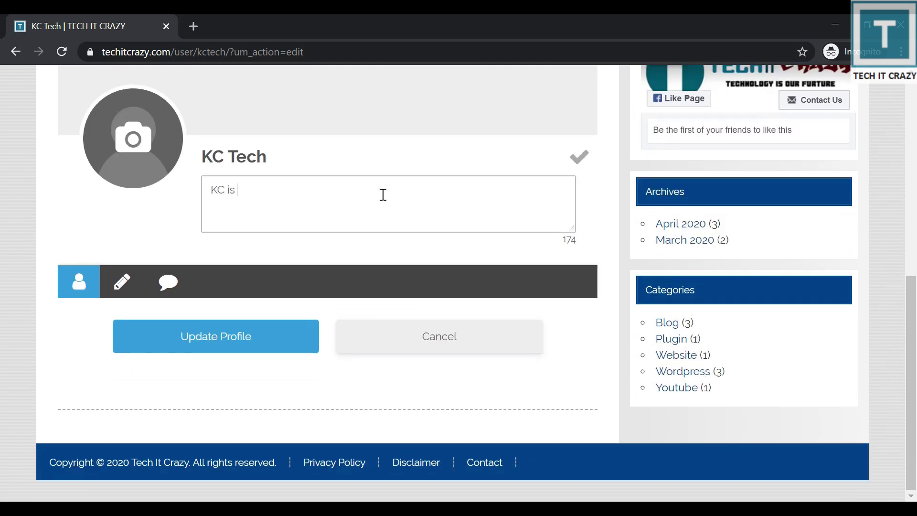
type("owner of")
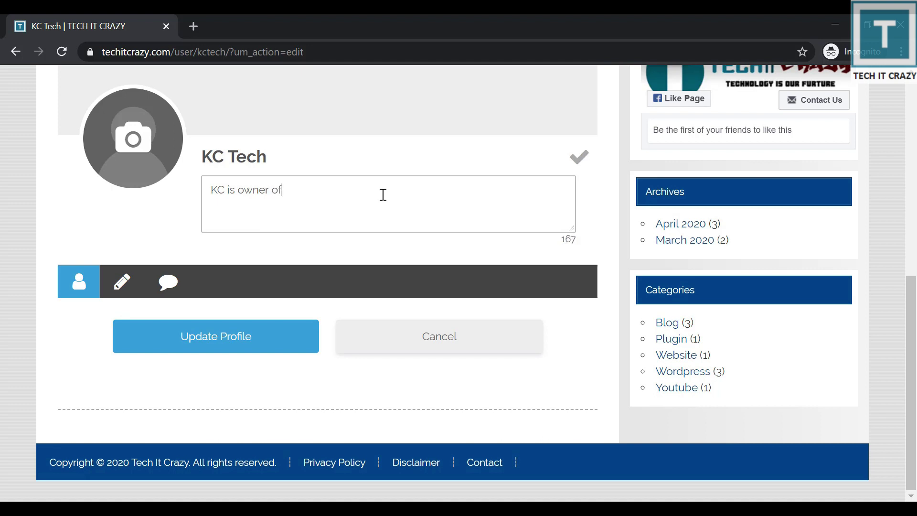
type(" Tech Utt Craz")
left_click(231, 332)
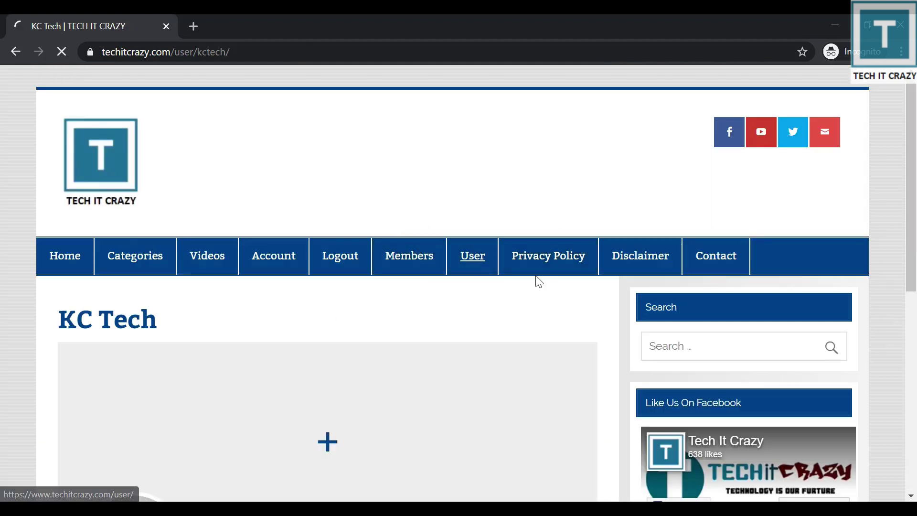
Visit the User profile page, then open the Members directory and reload it.
left_click(462, 266)
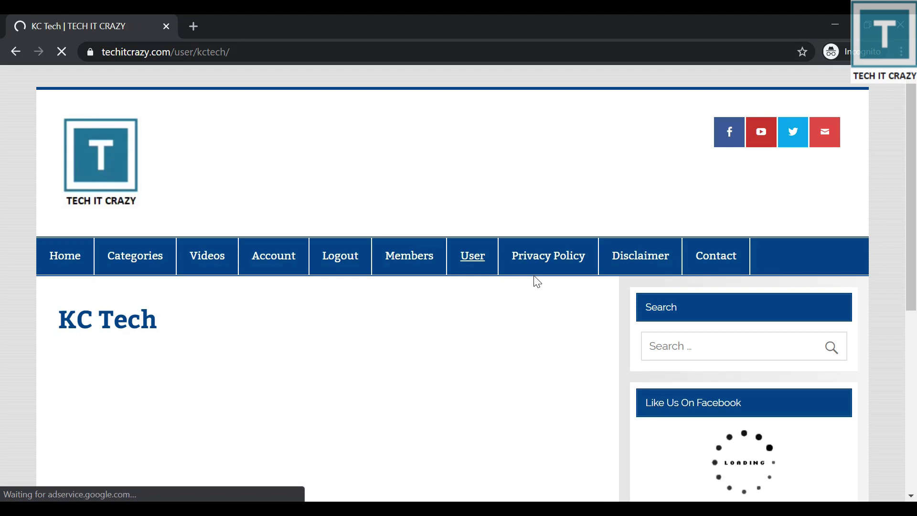
scroll(532, 287, "down", 7)
scroll(648, 278, "up", 7)
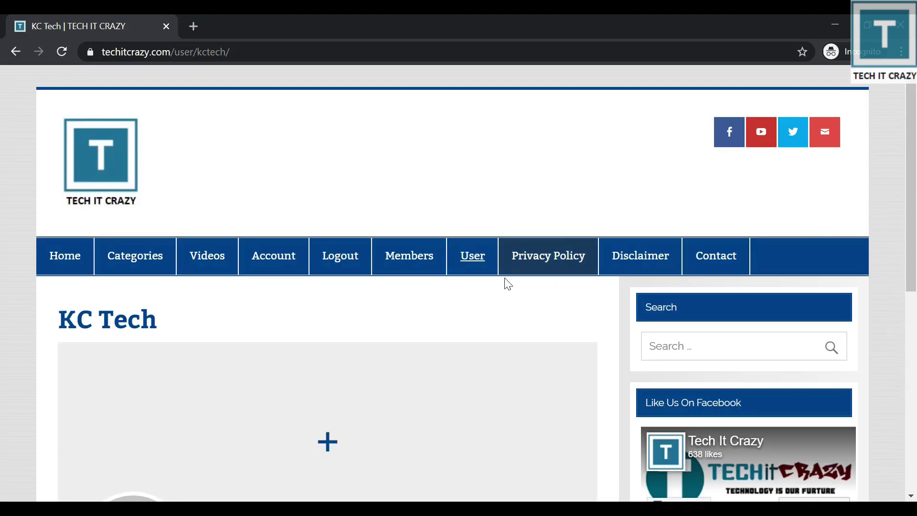
left_click(415, 255)
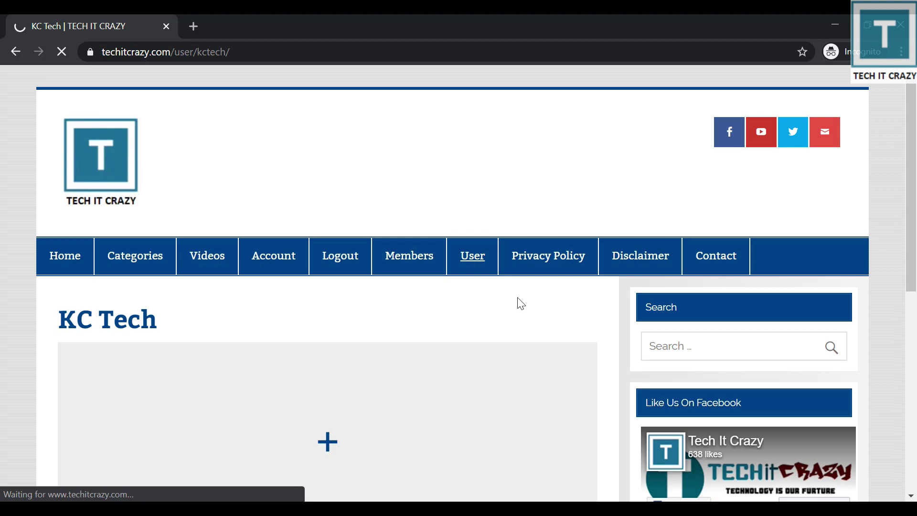
scroll(521, 303, "down", 4)
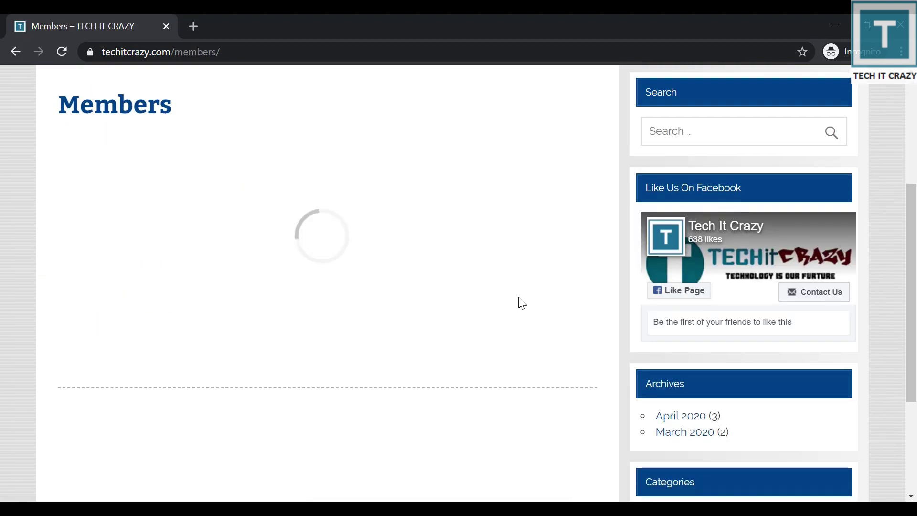
scroll(518, 287, "up", 3)
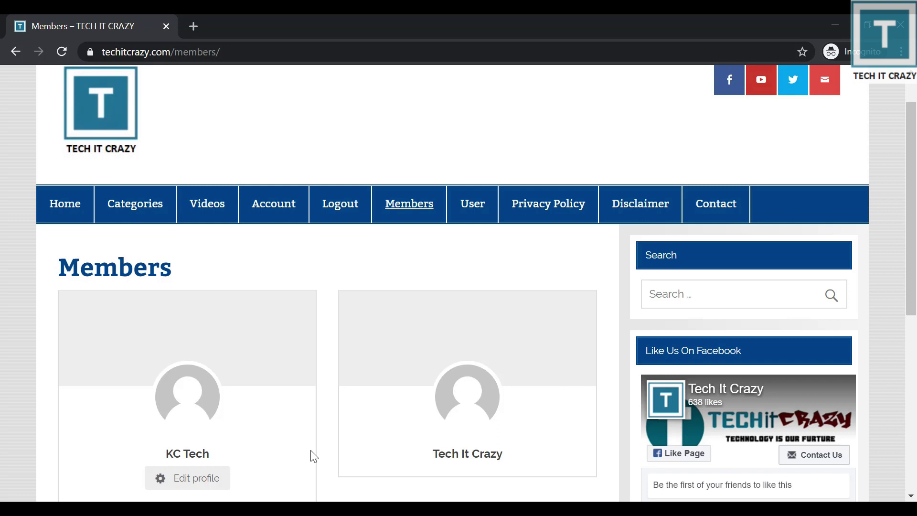
key("F5")
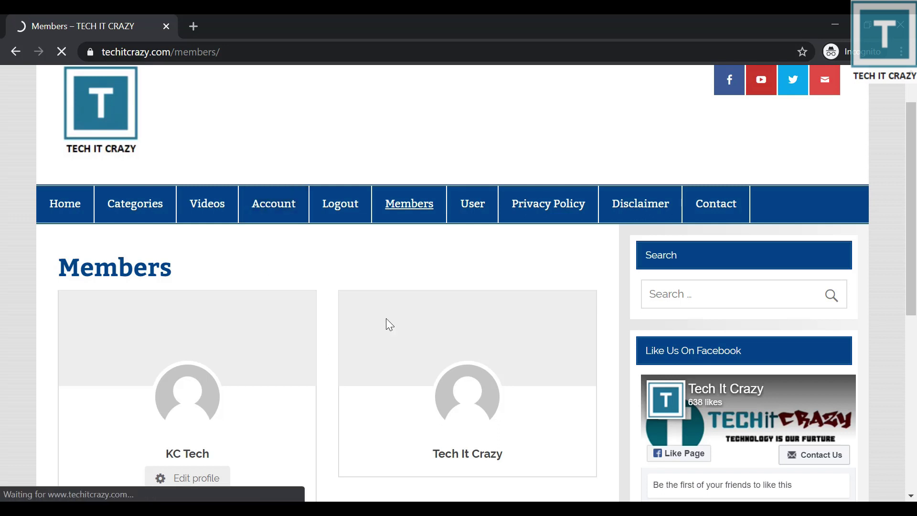
scroll(257, 246, "down", 4)
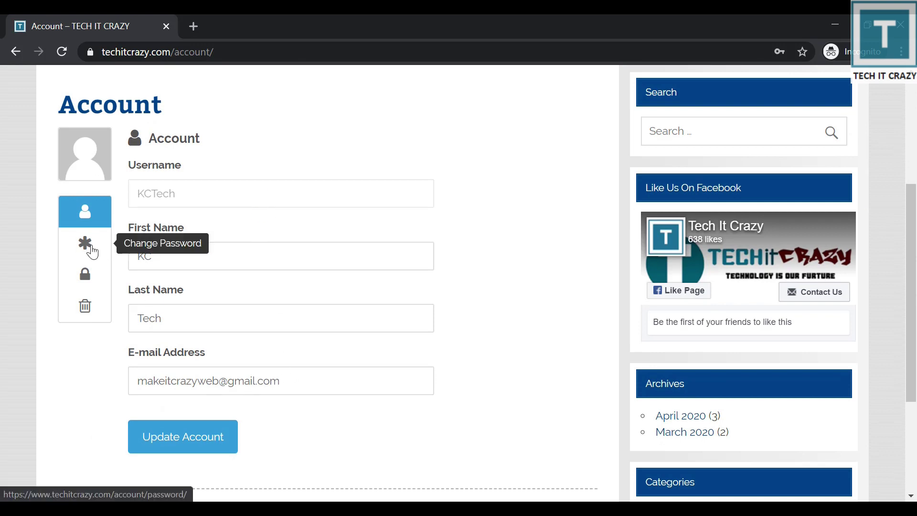
left_click(86, 251)
scroll(306, 276, "up", 5)
left_click(416, 254)
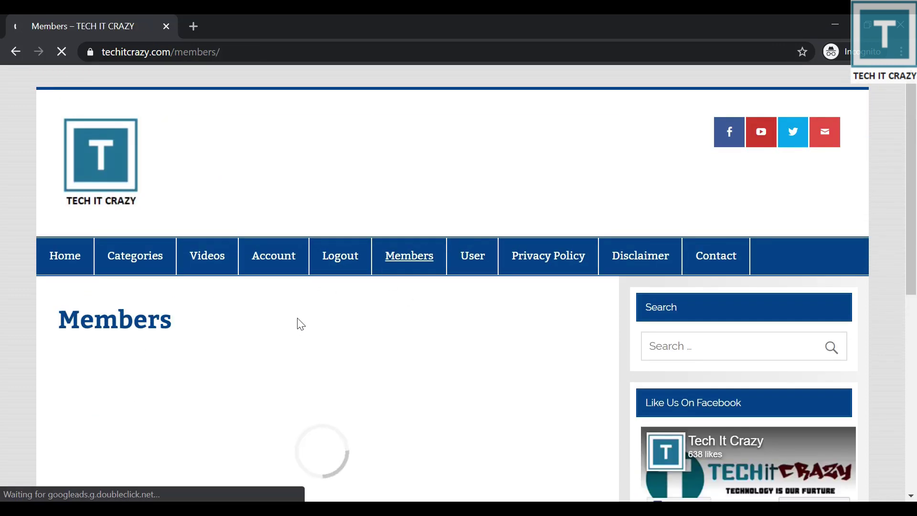
scroll(547, 328, "down", 2)
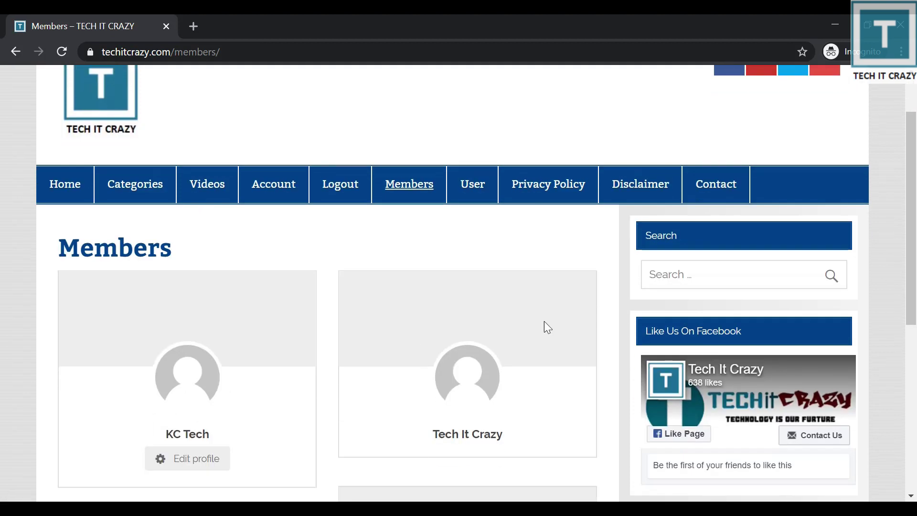
left_click(464, 391)
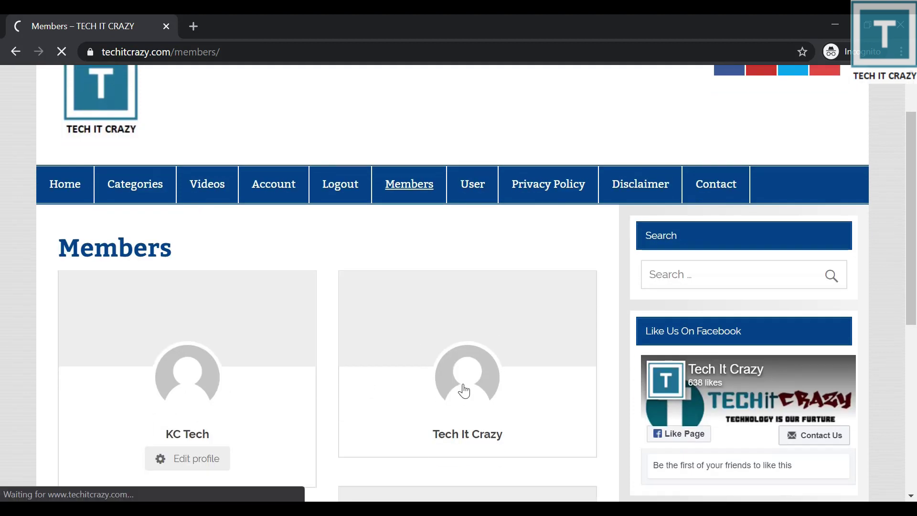
View the profile's Comments, Posts and About sections.
scroll(501, 325, "down", 5)
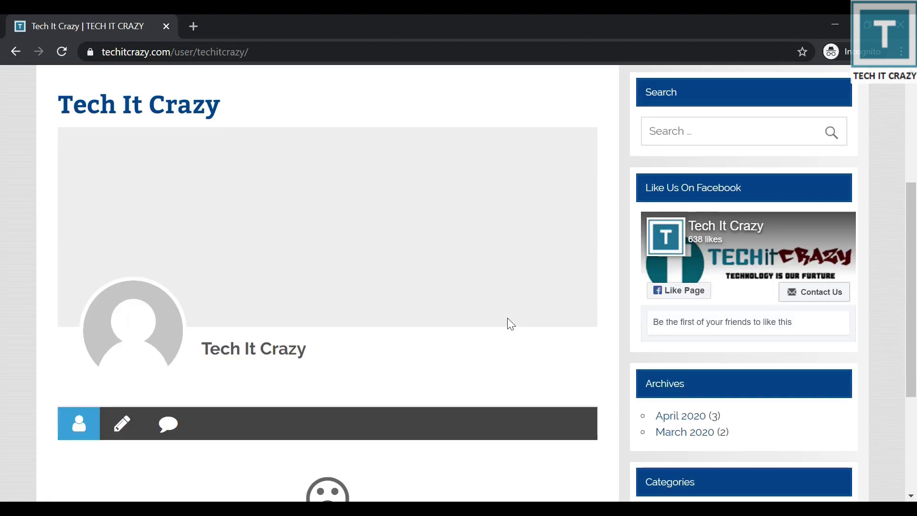
scroll(511, 325, "down", 3)
left_click(167, 352)
left_click_drag(281, 303, 327, 306)
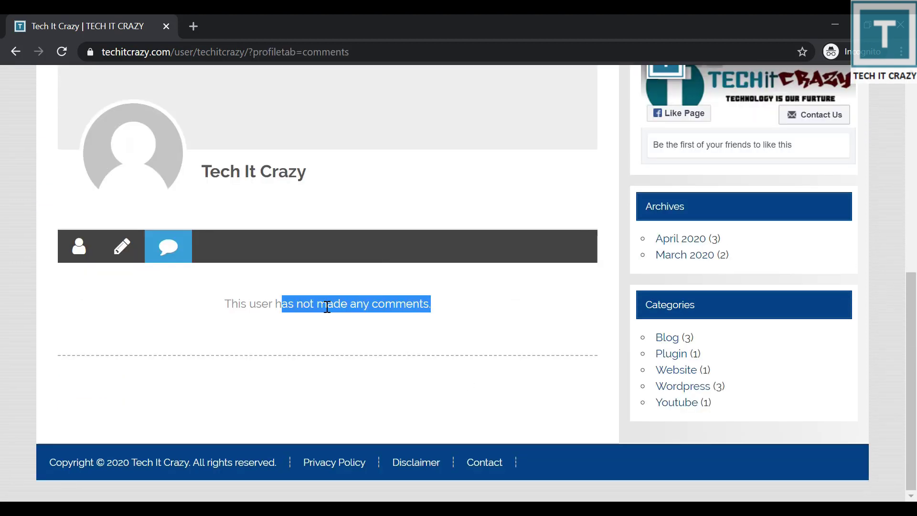
left_click(122, 247)
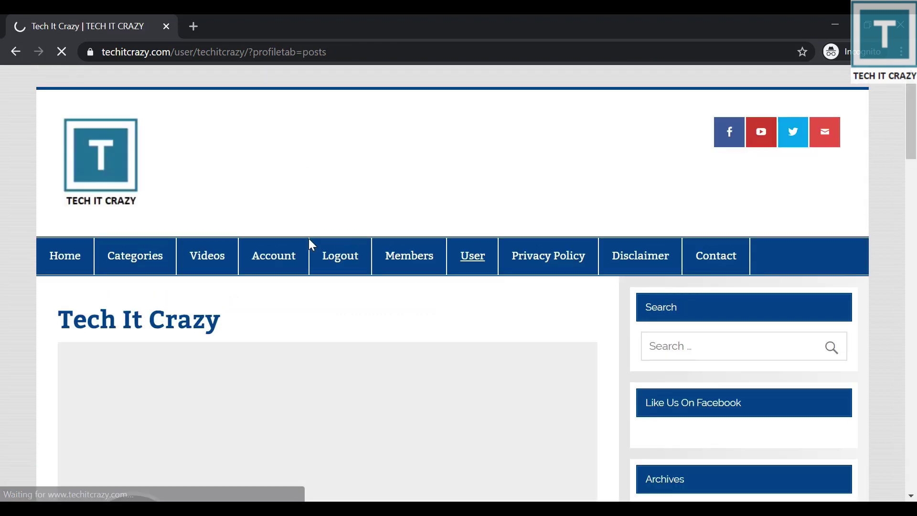
scroll(308, 245, "down", 10)
scroll(308, 250, "down", 5)
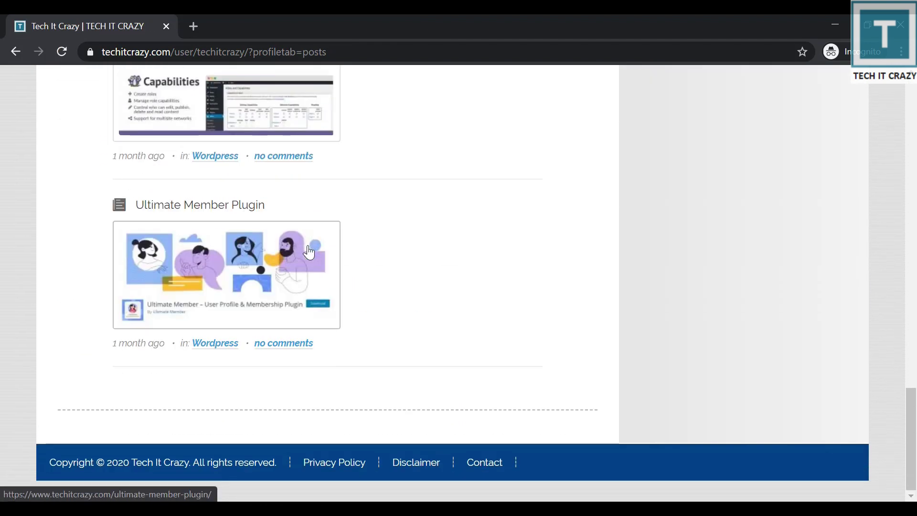
scroll(307, 250, "up", 15)
scroll(287, 284, "down", 4)
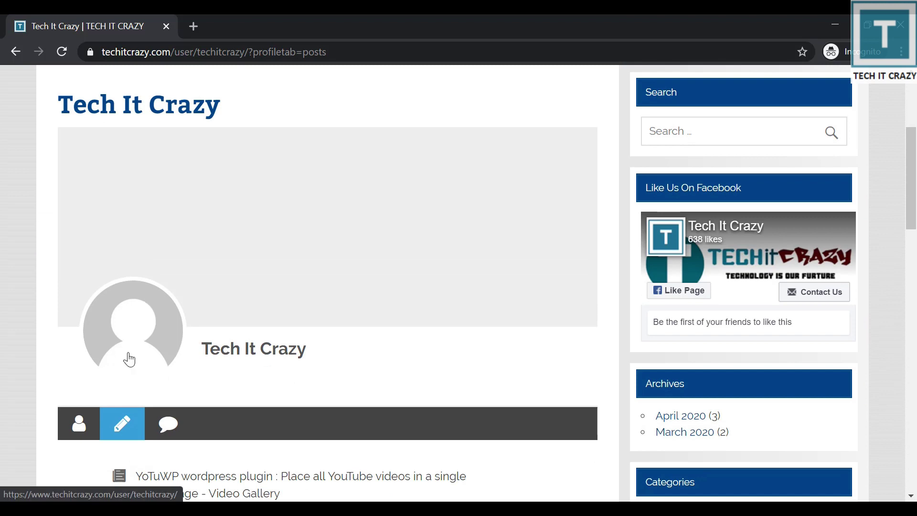
left_click(78, 423)
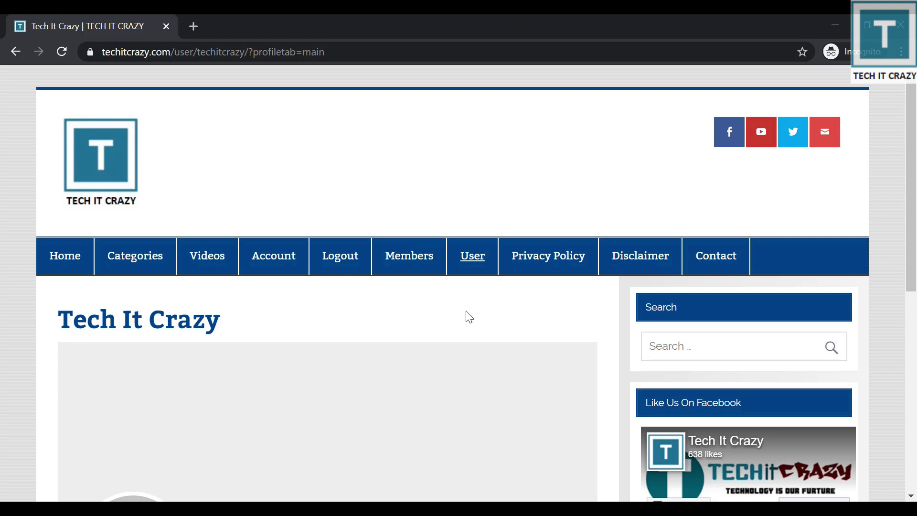
Return to the main browser window and bring up the Ultimate Member extensions catalogue.
key("alt+Tab")
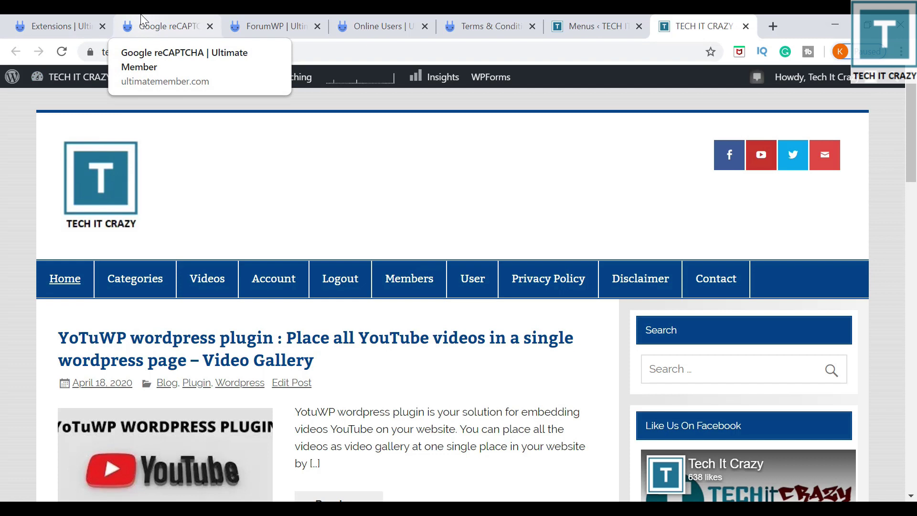
left_click(57, 26)
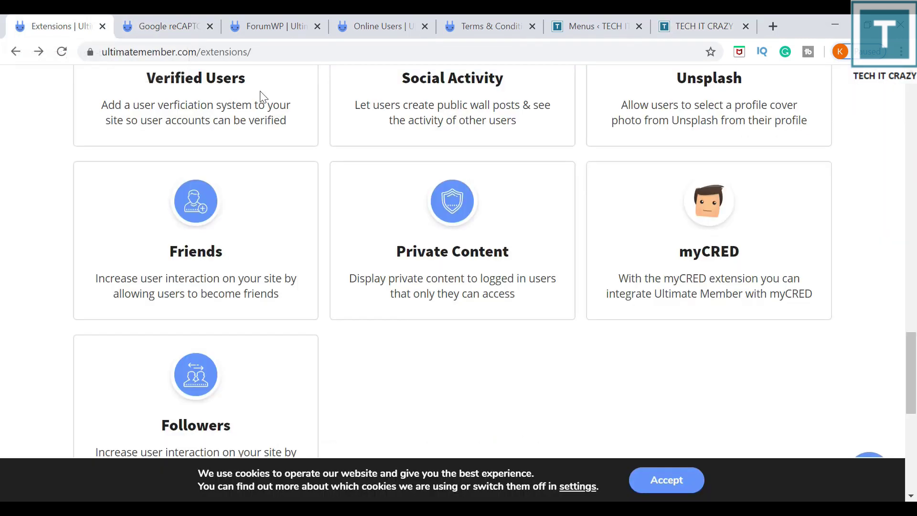
scroll(661, 246, "up", 5)
scroll(661, 246, "up", 12)
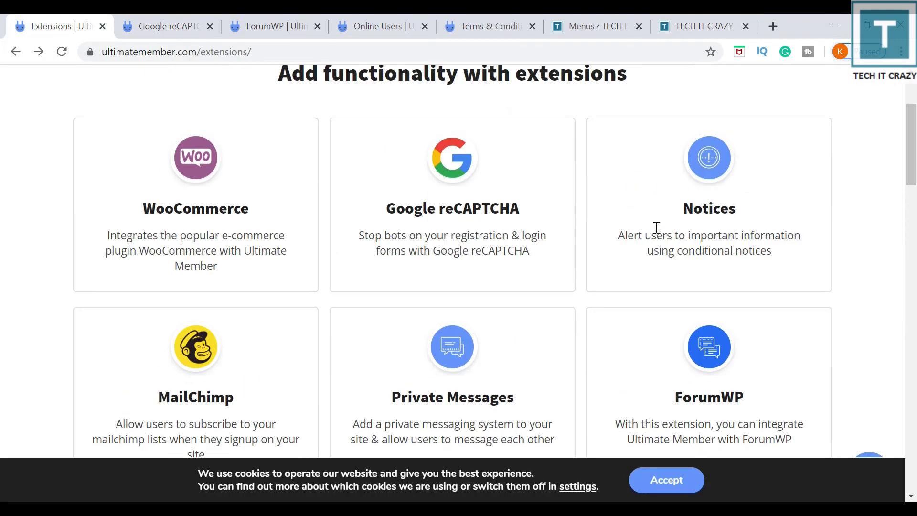
scroll(635, 220, "up", 3)
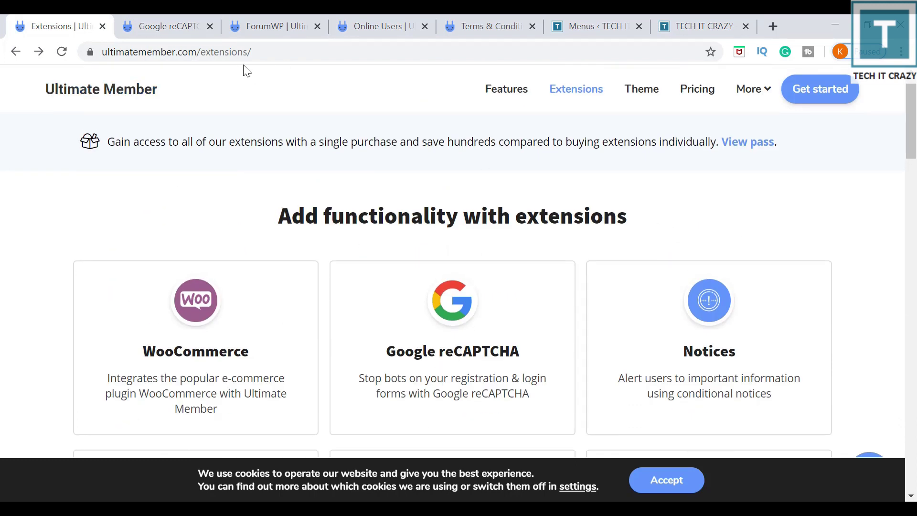
left_click(140, 56)
double_click(140, 57)
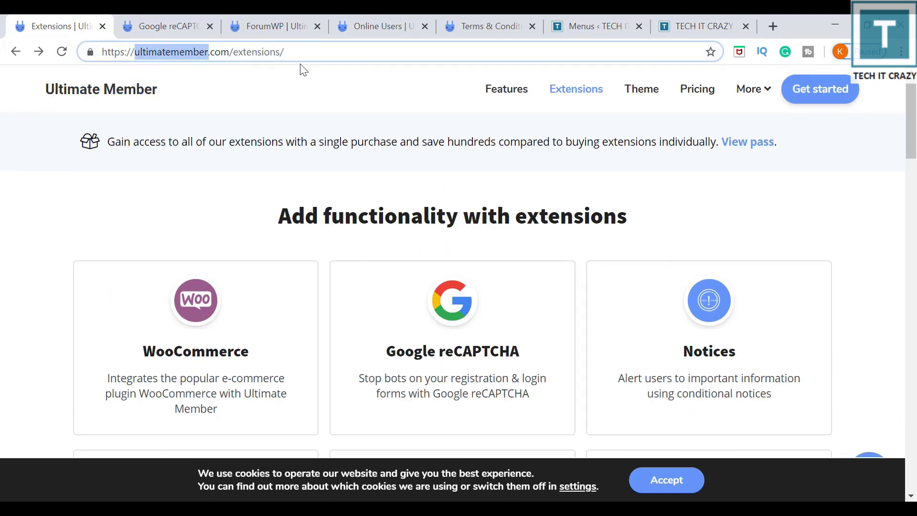
Scroll through the extensions grid and open the ForumWP extension page.
scroll(616, 213, "down", 2)
scroll(616, 213, "down", 1)
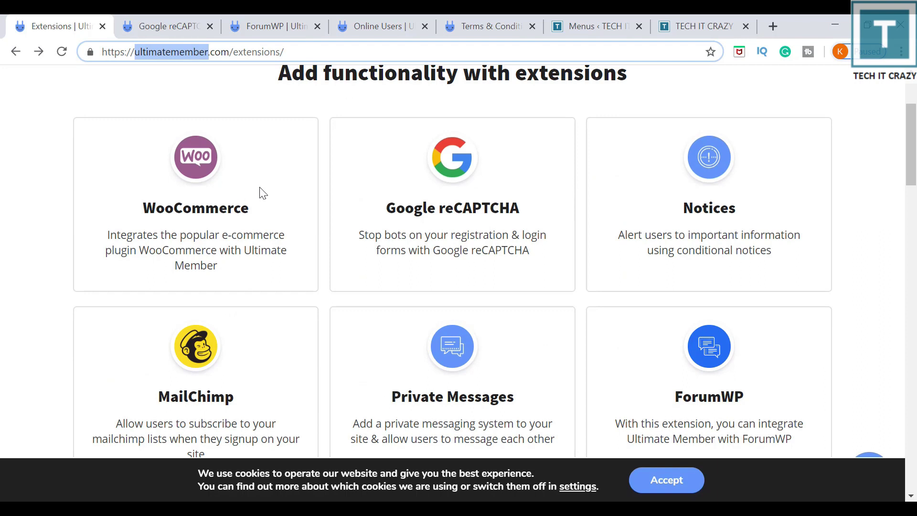
scroll(841, 157, "down", 20)
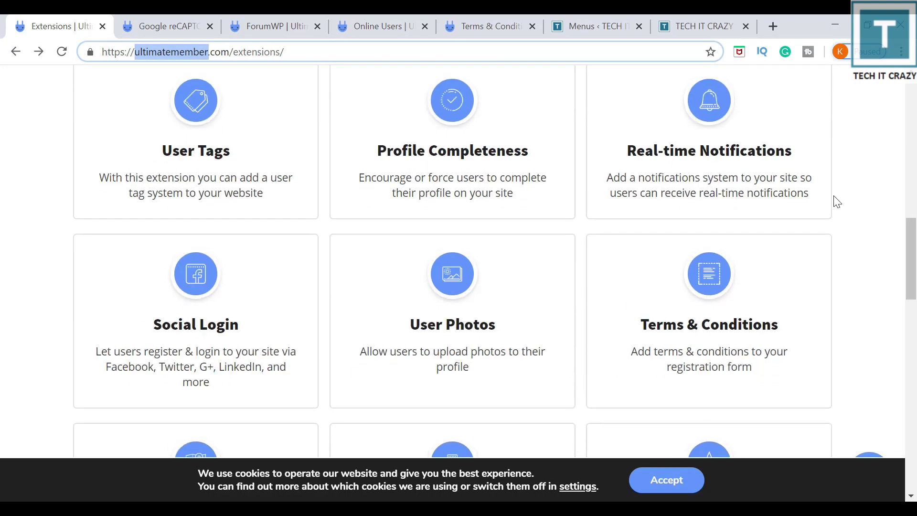
scroll(840, 337, "down", 5)
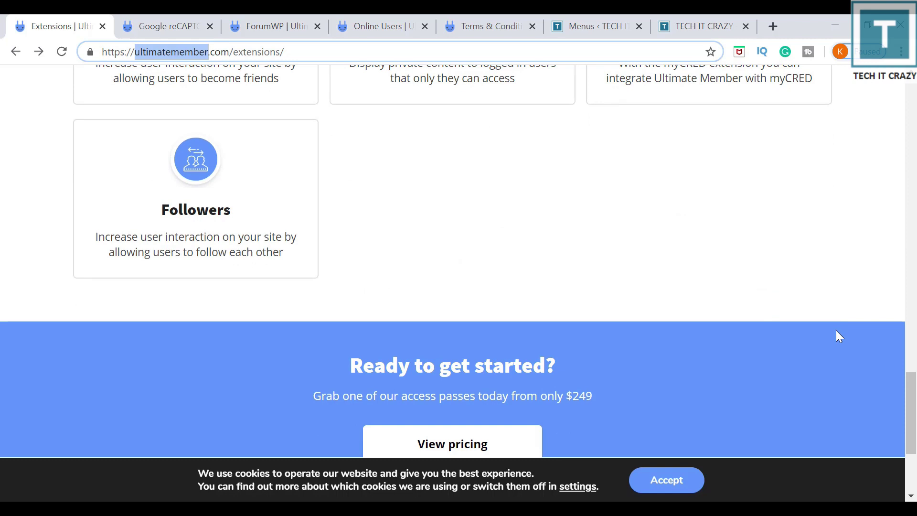
scroll(838, 334, "up", 10)
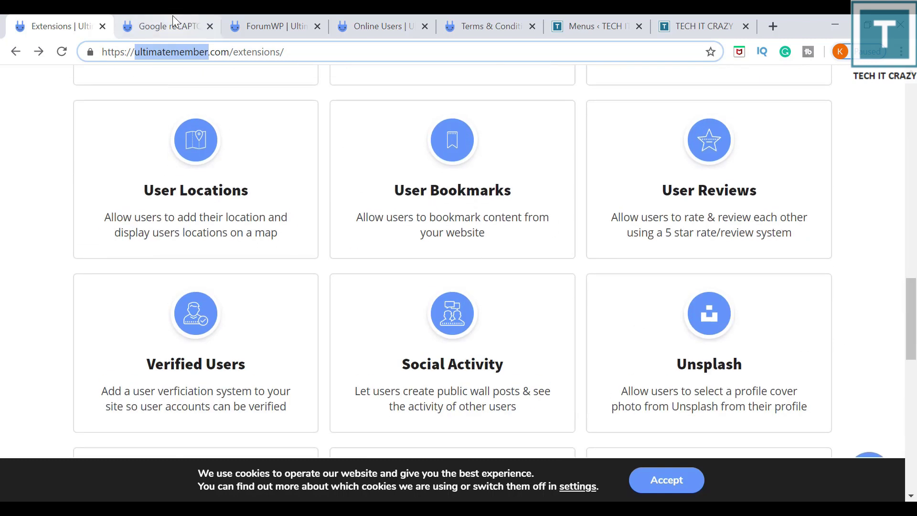
left_click(175, 17)
Flip between the ForumWP, Online Users, Terms & Conditions and reCAPTCHA tabs, highlighting the Online Users heading.
left_click(277, 28)
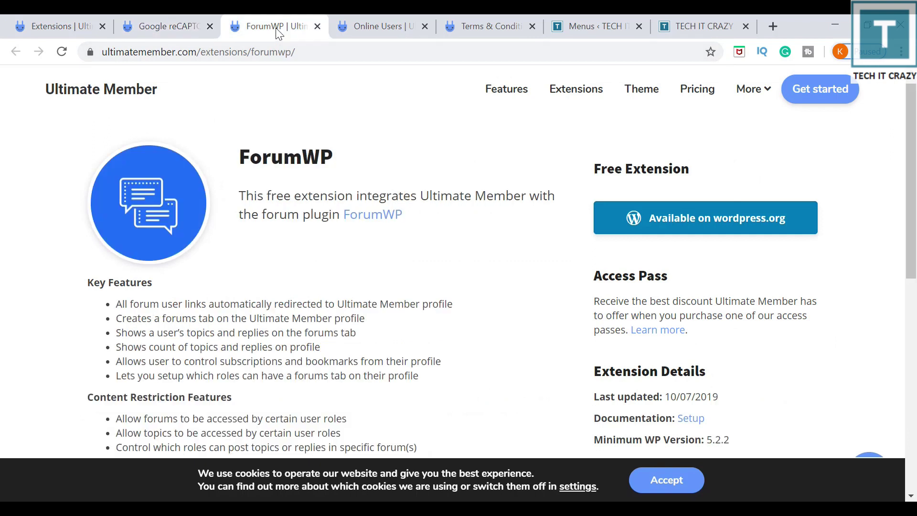
left_click(359, 26)
left_click(474, 26)
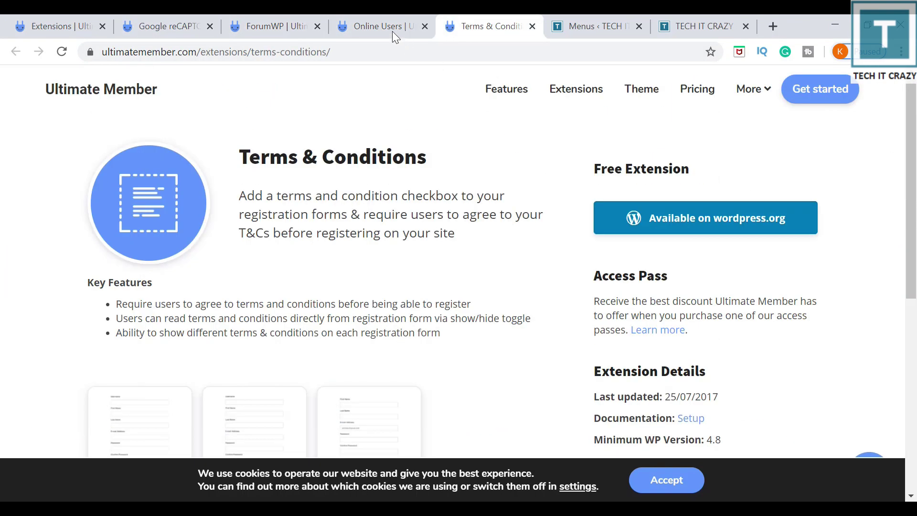
left_click(393, 29)
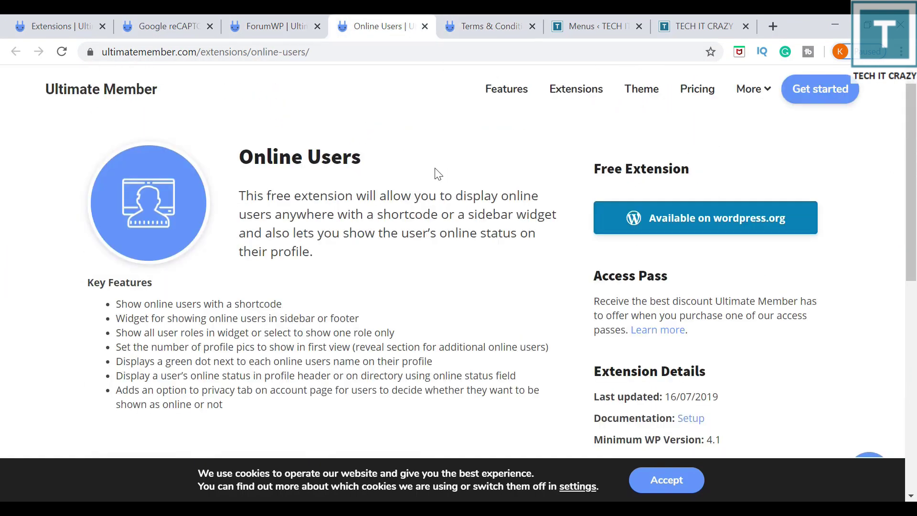
left_click(269, 27)
left_click(173, 25)
left_click(266, 22)
left_click(391, 22)
left_click_drag(239, 155, 371, 139)
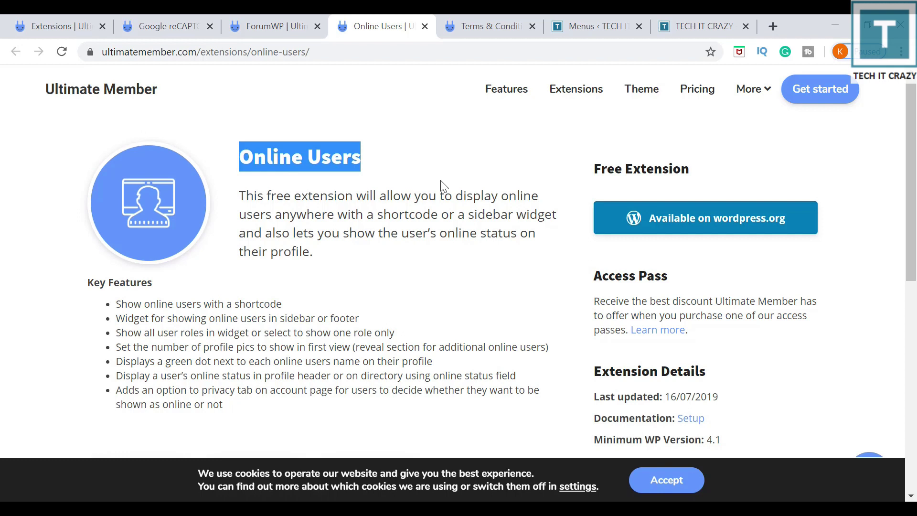
Review the ForumWP, Google reCAPTCHA and Terms & Conditions pages, then return to the Extensions catalogue.
left_click(276, 27)
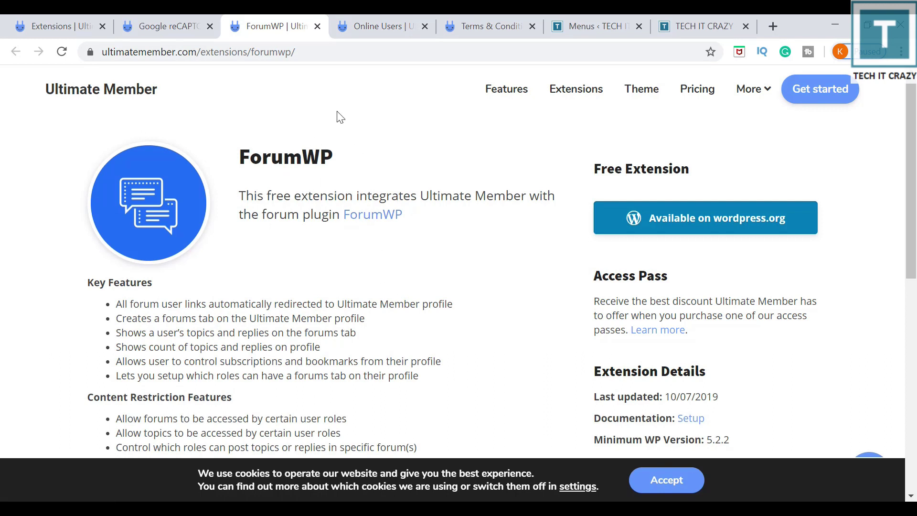
left_click(173, 32)
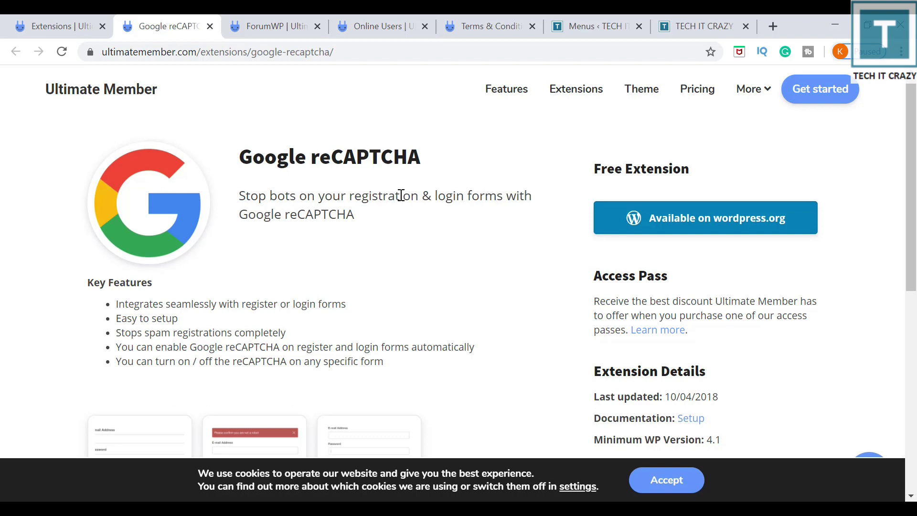
left_click(479, 21)
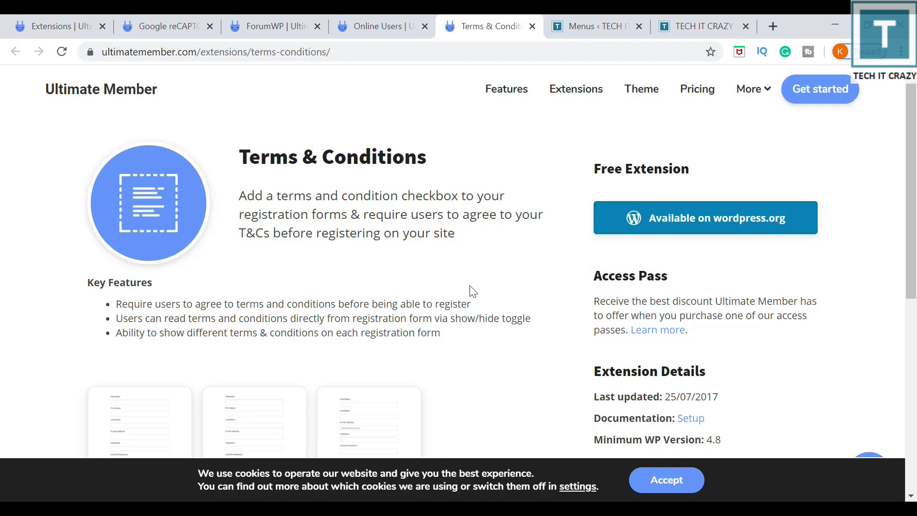
left_click(51, 22)
scroll(379, 268, "up", 18)
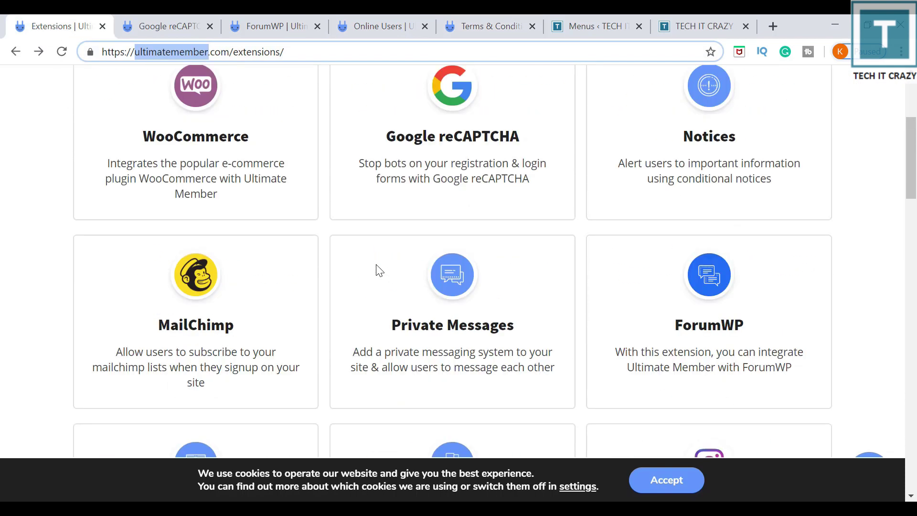
Open the WooCommerce extension's details page from the catalogue.
scroll(379, 271, "up", 3)
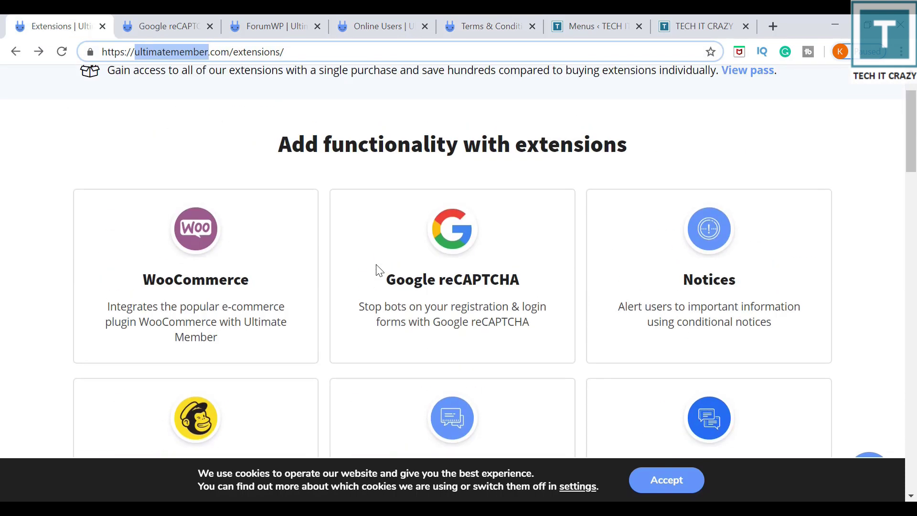
left_click(201, 245)
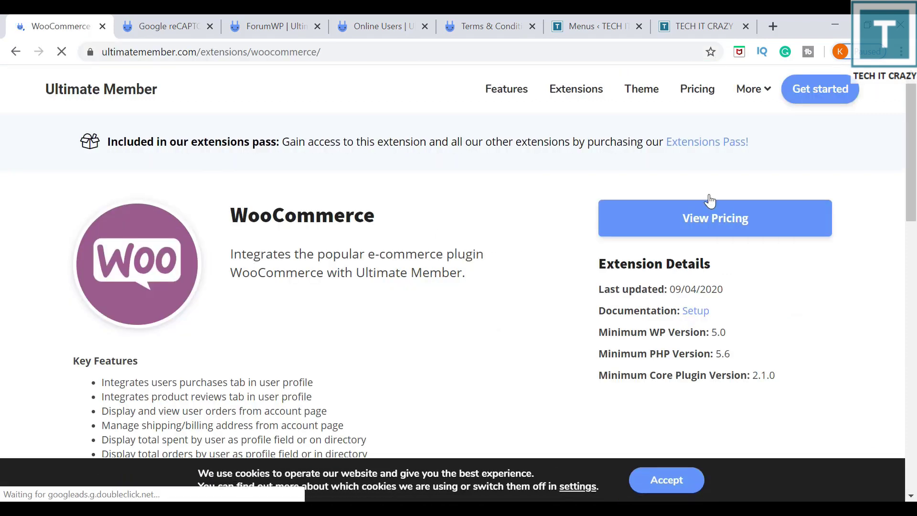
scroll(337, 231, "down", 4)
scroll(698, 247, "up", 4)
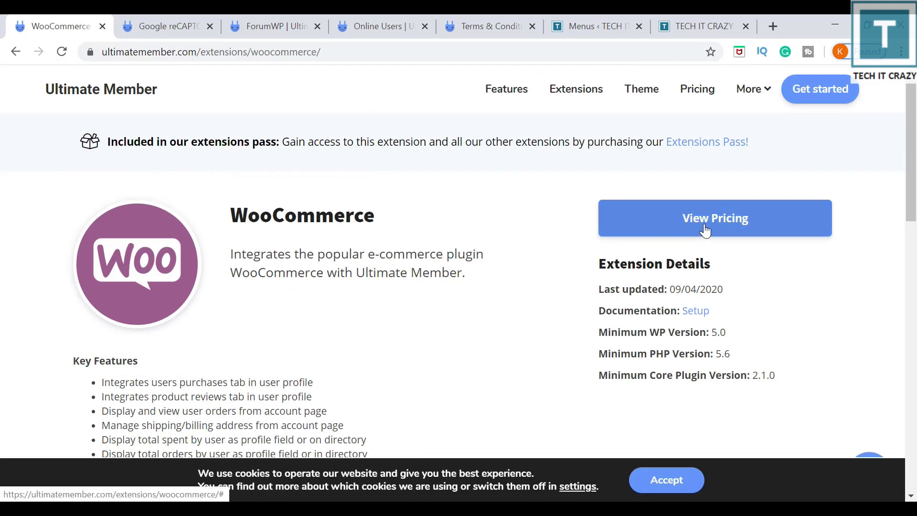
View WooCommerce pricing and highlight the $40 single-site, $50 5-site and $90 20-site prices.
left_click(705, 231)
scroll(329, 367, "down", 3)
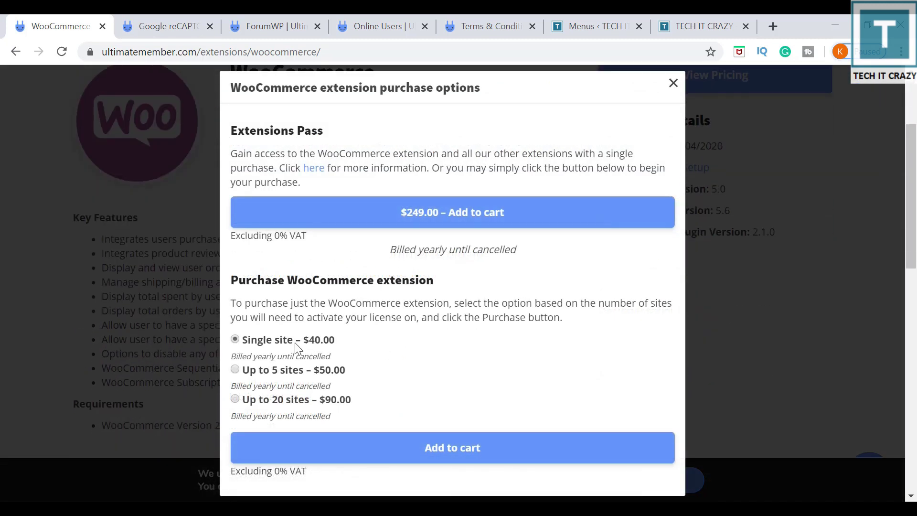
left_click_drag(295, 344, 374, 339)
left_click_drag(272, 370, 367, 374)
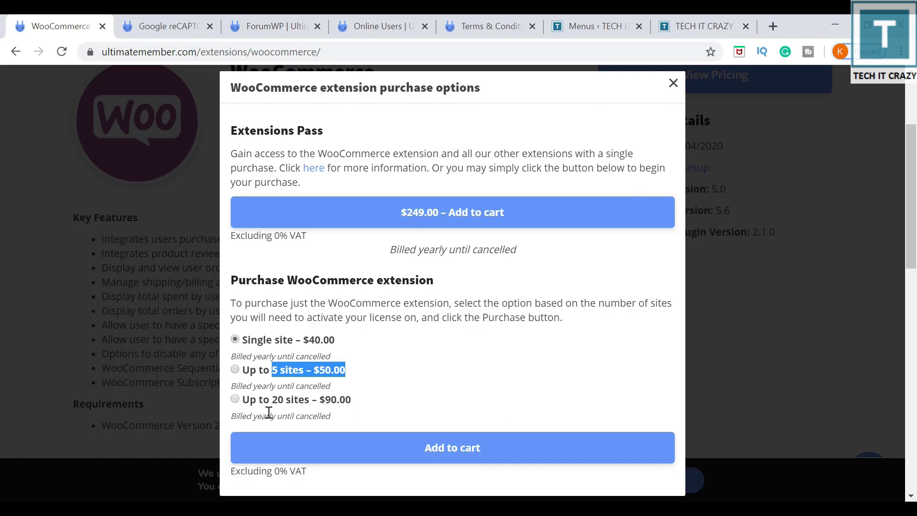
left_click_drag(271, 401, 351, 401)
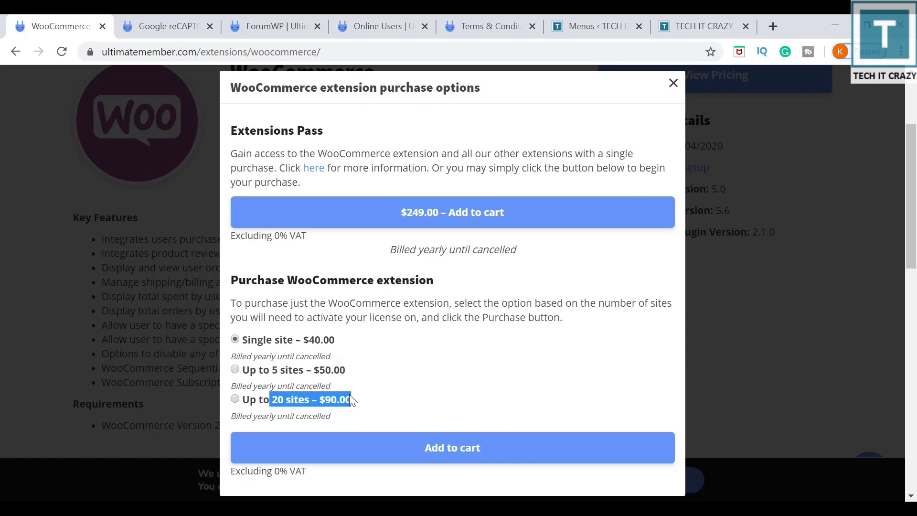
Close the WooCommerce purchase options and go back to the extensions listing.
left_click(674, 83)
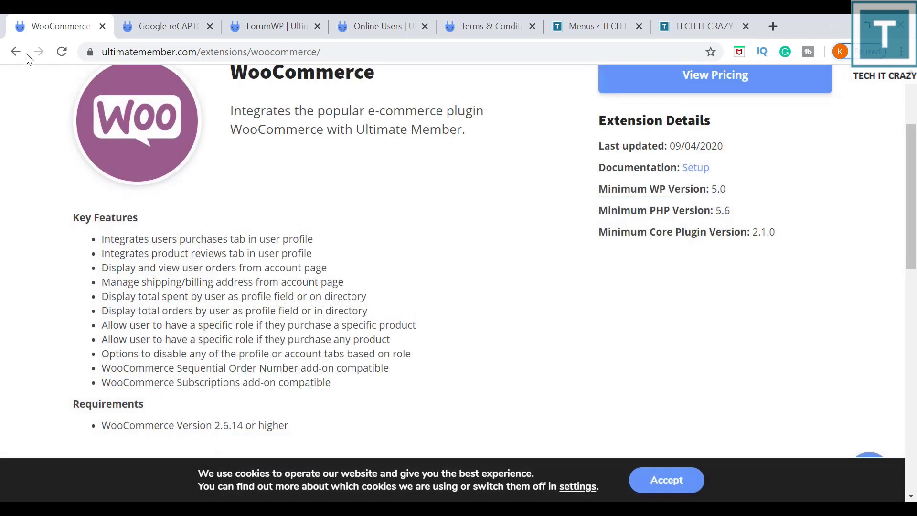
left_click(23, 52)
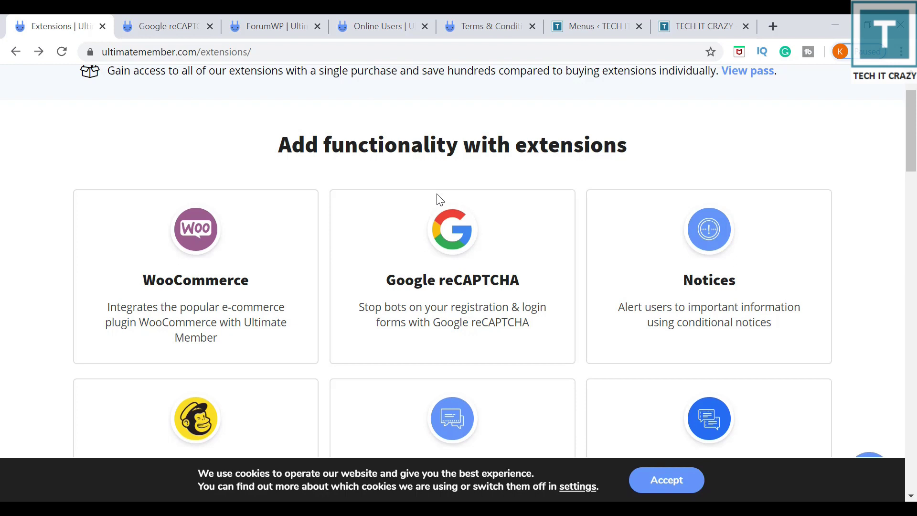
scroll(439, 199, "down", 13)
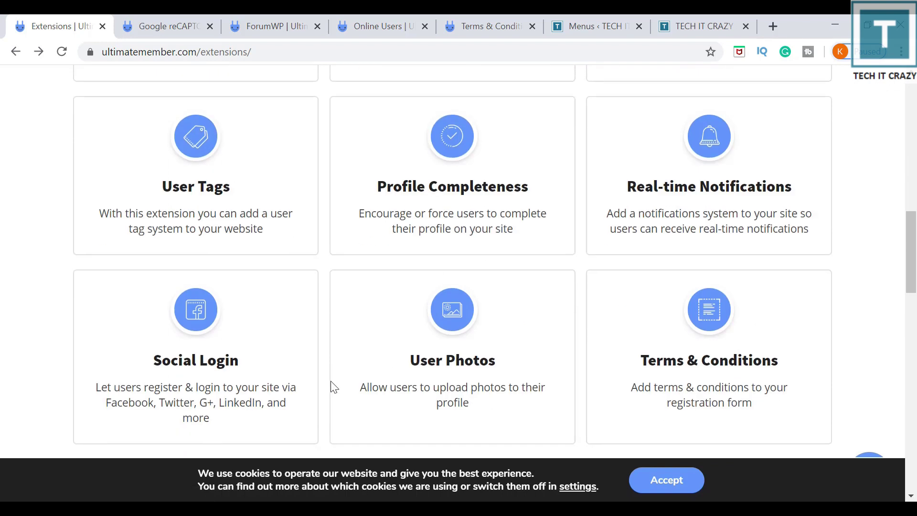
Read the Social Login page, highlighting its title and the Facebook and Twitter mentions, then go back.
left_click(210, 317)
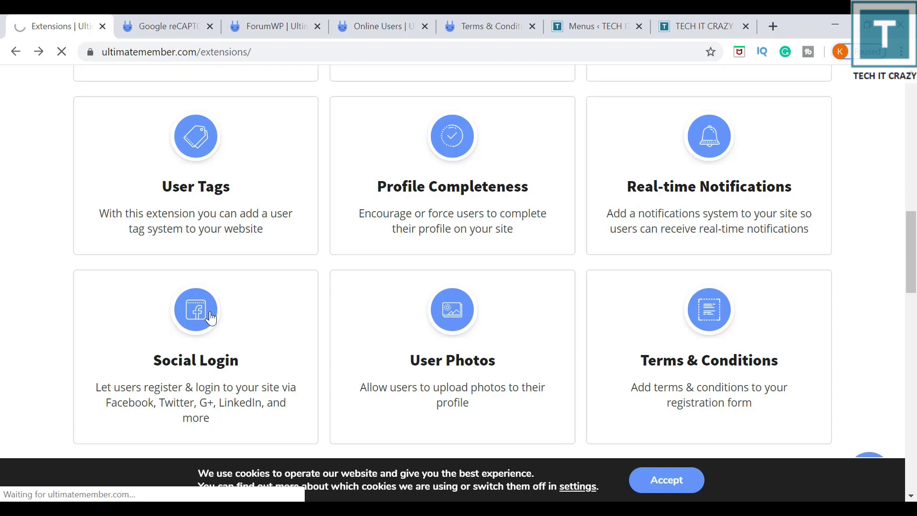
left_click_drag(254, 214, 331, 200)
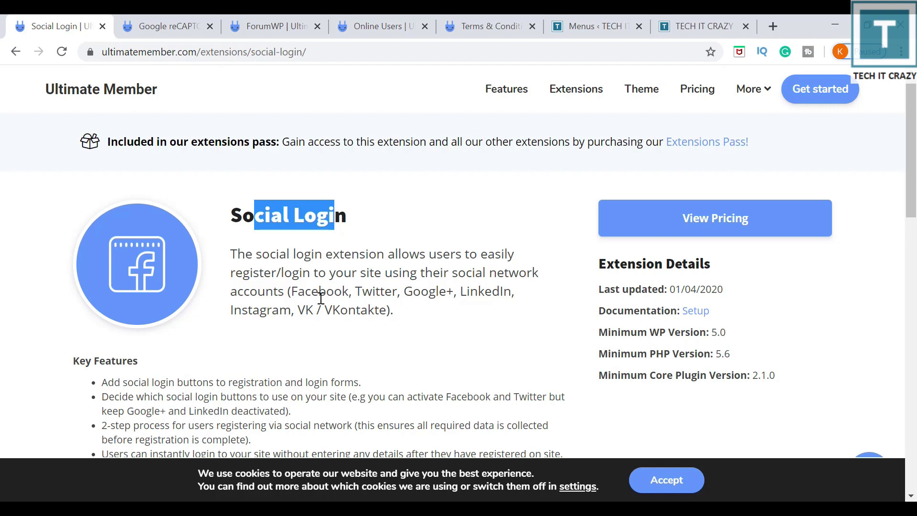
double_click(318, 292)
double_click(362, 293)
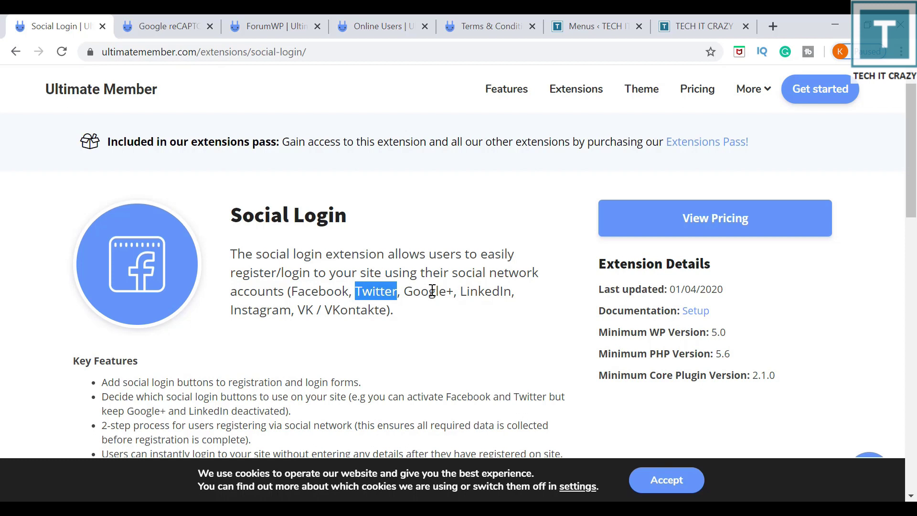
key("alt+Left")
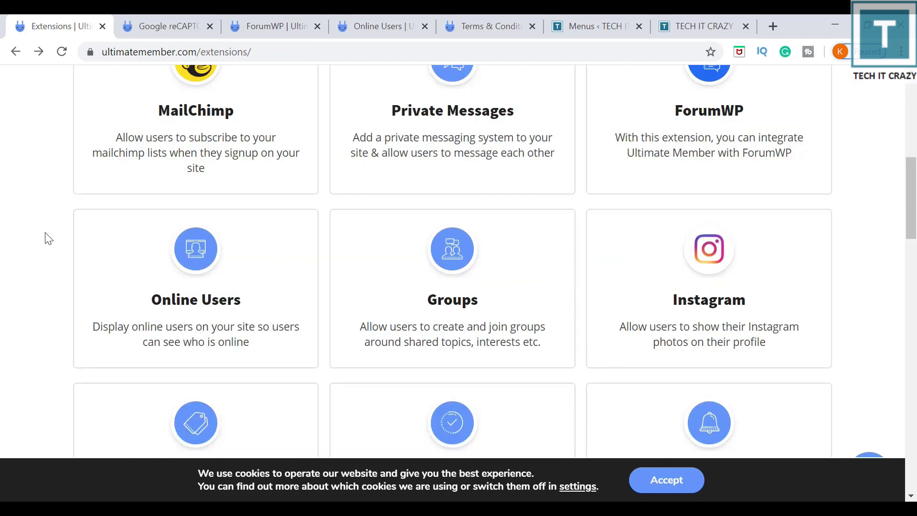
Cycle through the reCAPTCHA, ForumWP, Terms & Conditions and Extensions tabs, ending on Online Users.
left_click(157, 24)
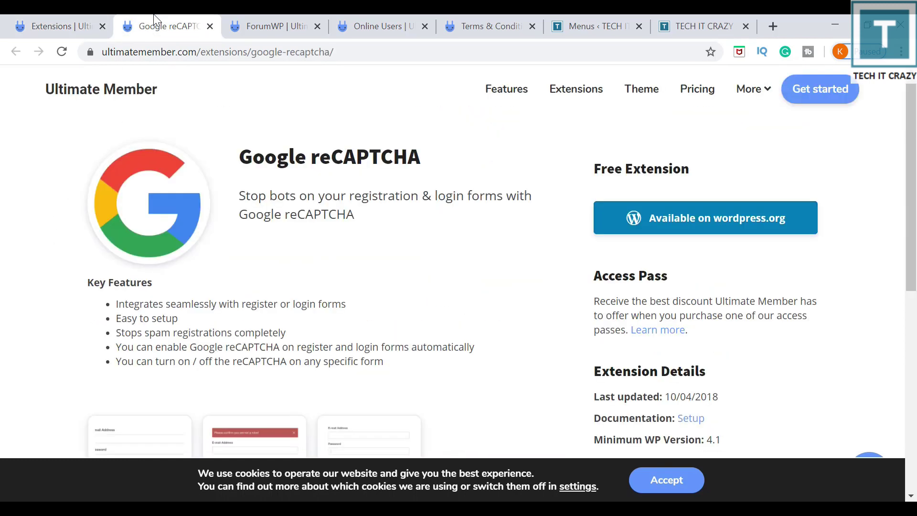
left_click(292, 26)
left_click(382, 26)
left_click(452, 19)
left_click(84, 25)
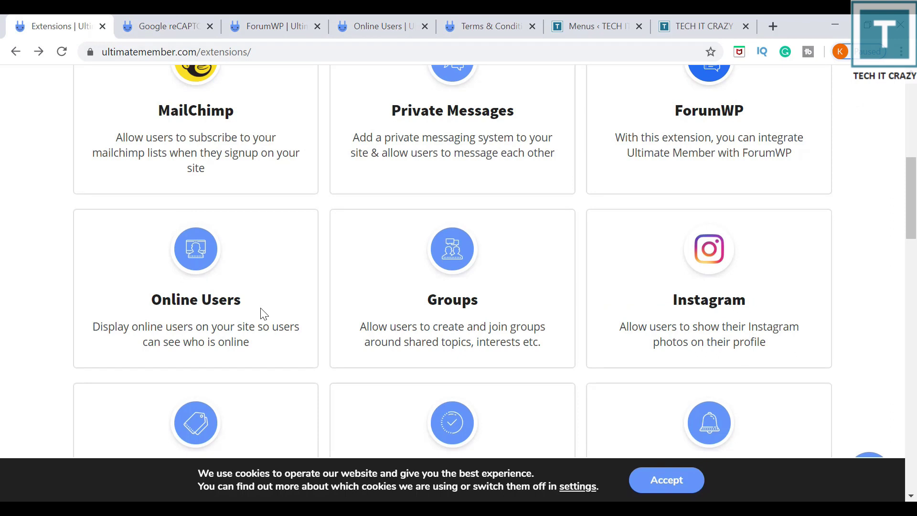
left_click(362, 16)
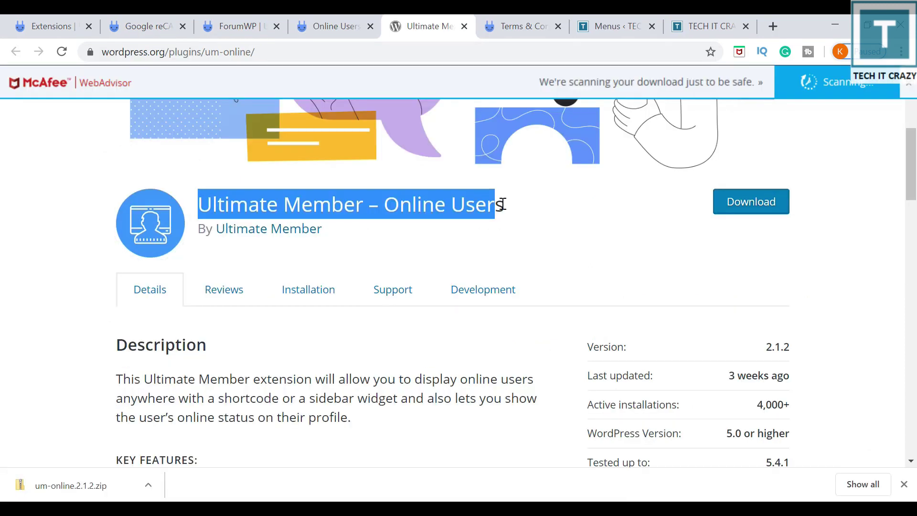
Highlight the Online Users plugin title, then go to Plugins > Add New in wp-admin.
left_click_drag(497, 205, 503, 203)
key("ctrl+c")
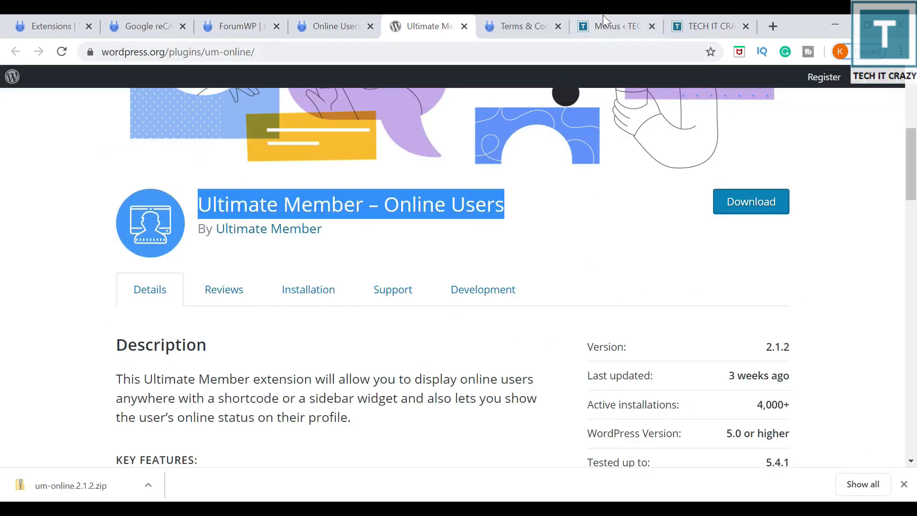
left_click(655, 20)
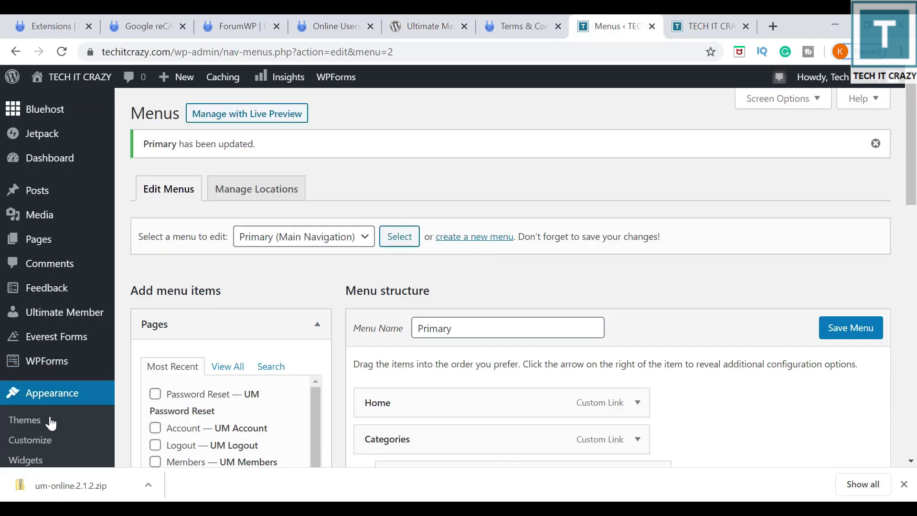
scroll(82, 425, "down", 1)
scroll(82, 425, "down", 7)
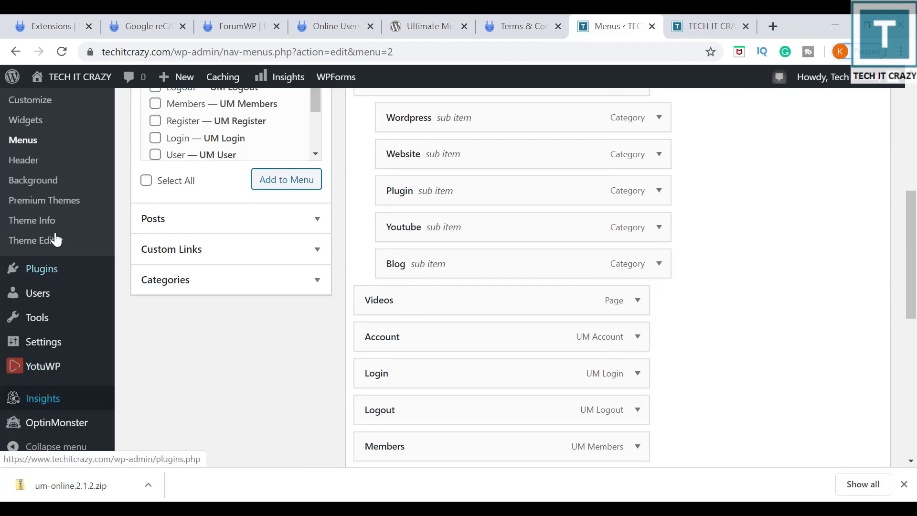
scroll(60, 258, "up", 4)
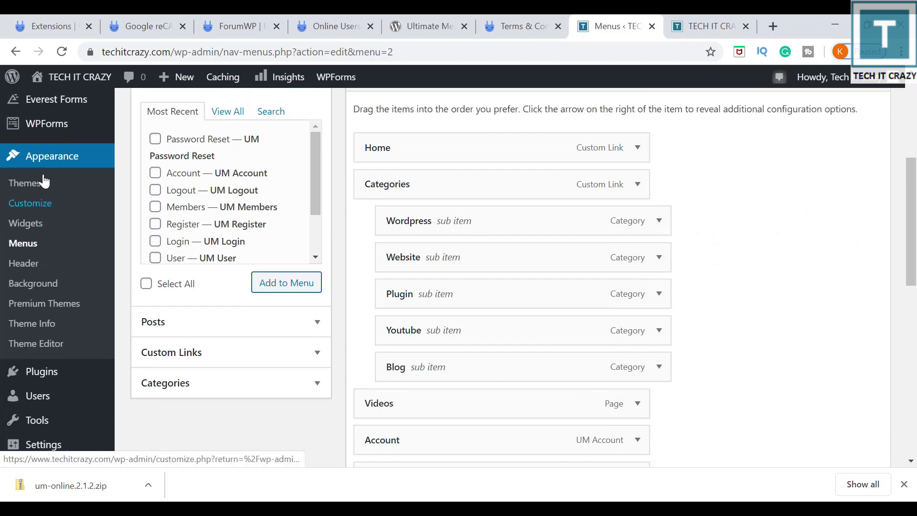
scroll(56, 311, "down", 6)
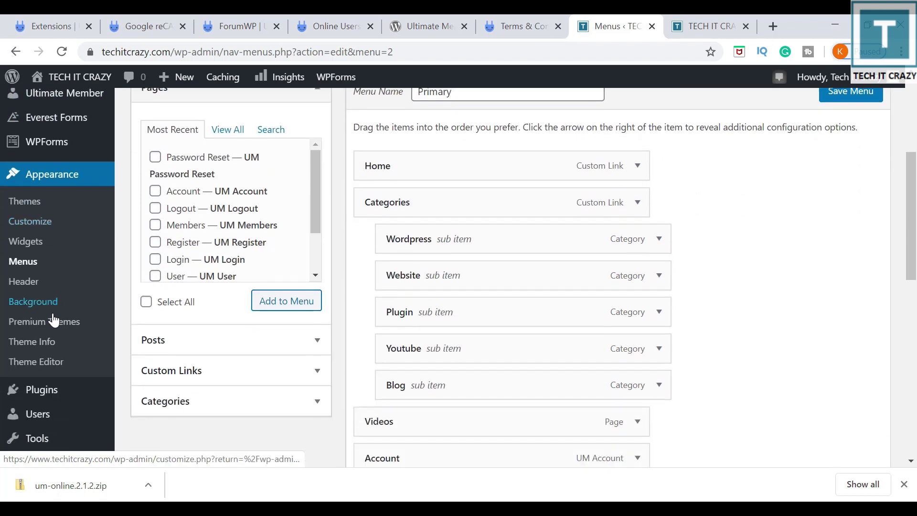
mouse_move(56, 270)
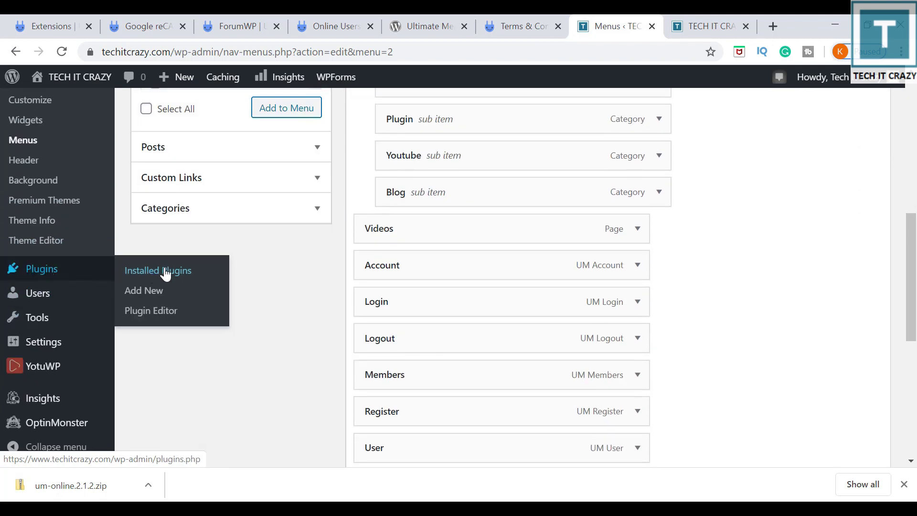
left_click(199, 299)
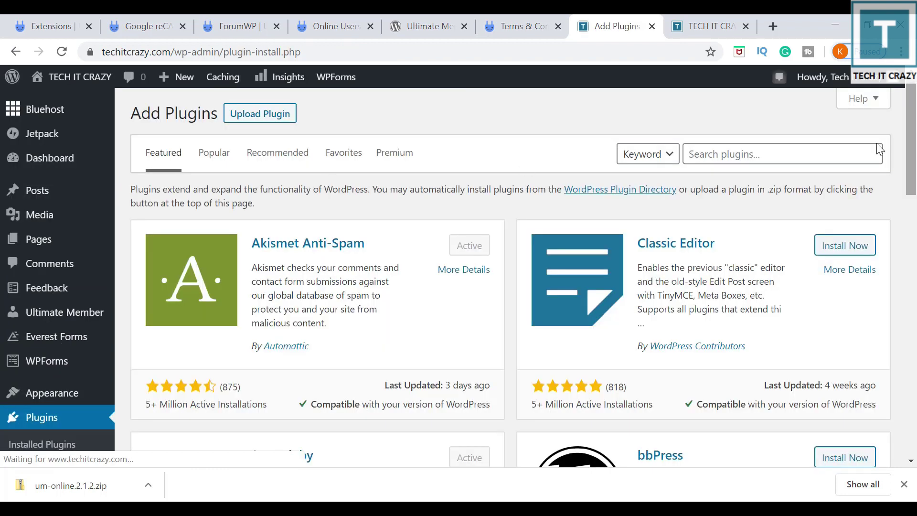
Search for 'Ultimate Member – Online Users', then install and activate it.
left_click(772, 156)
key("ctrl+v")
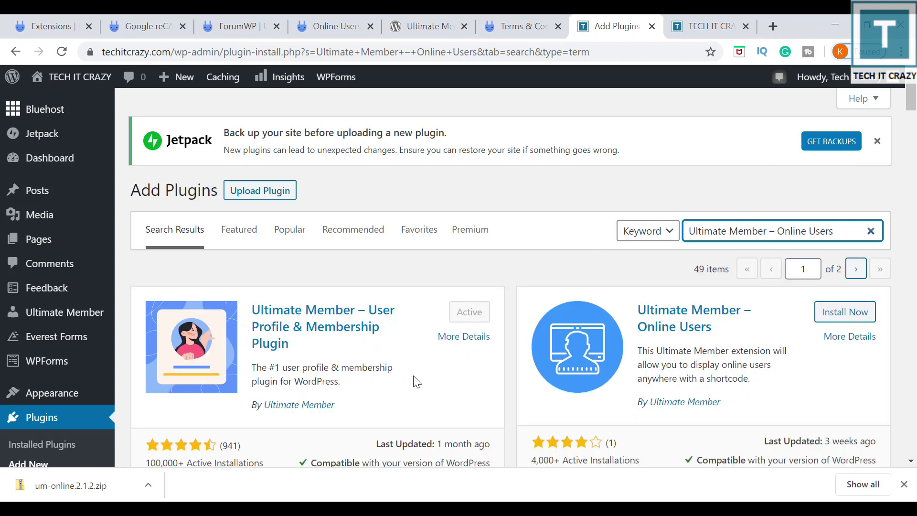
scroll(417, 382, "down", 2)
left_click(843, 242)
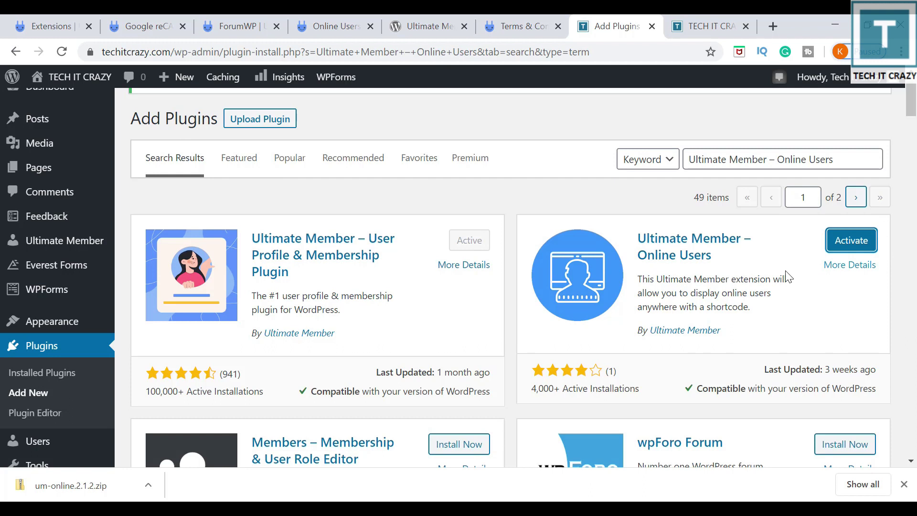
left_click(858, 243)
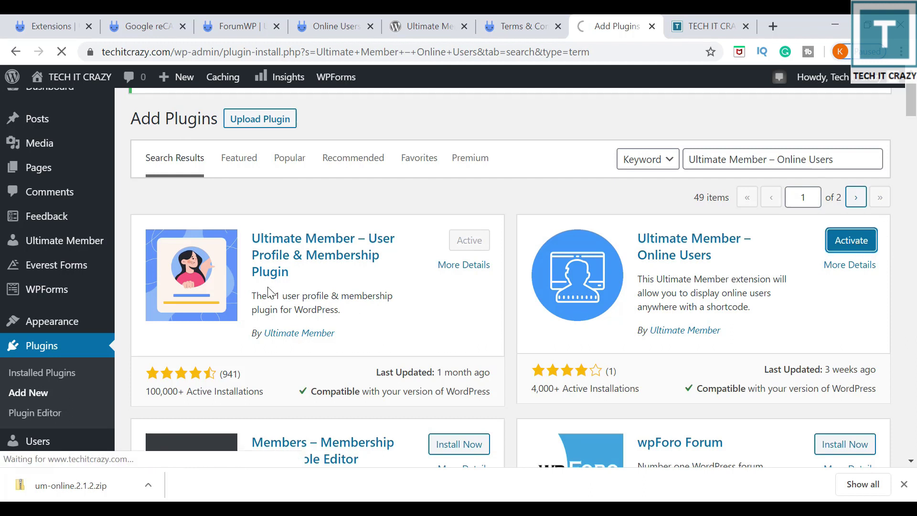
Review the plugin's wordpress.org description, then switch to the TECH IT CRAZY site tab.
left_click(440, 20)
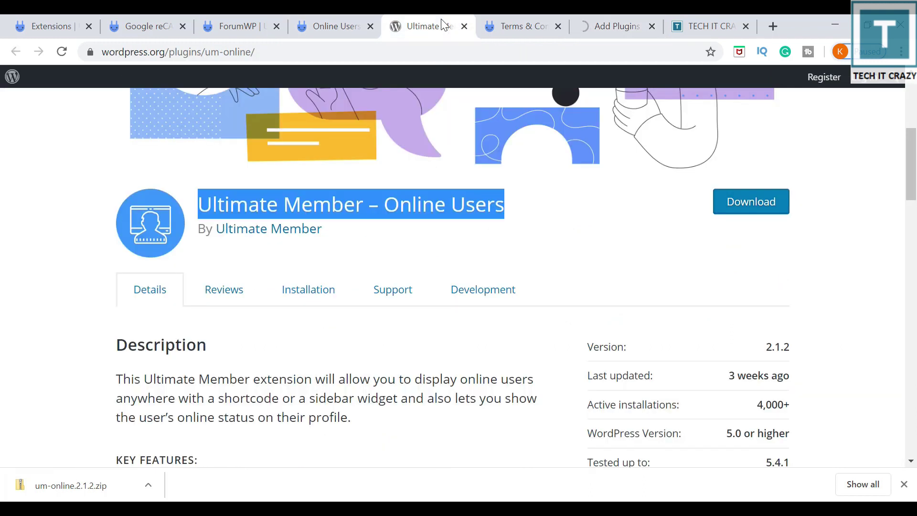
scroll(542, 211, "down", 3)
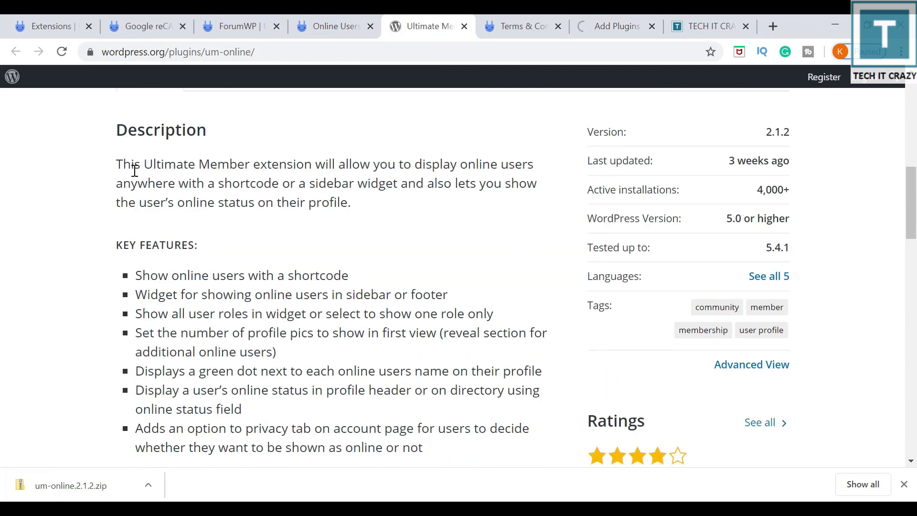
left_click_drag(130, 166, 426, 182)
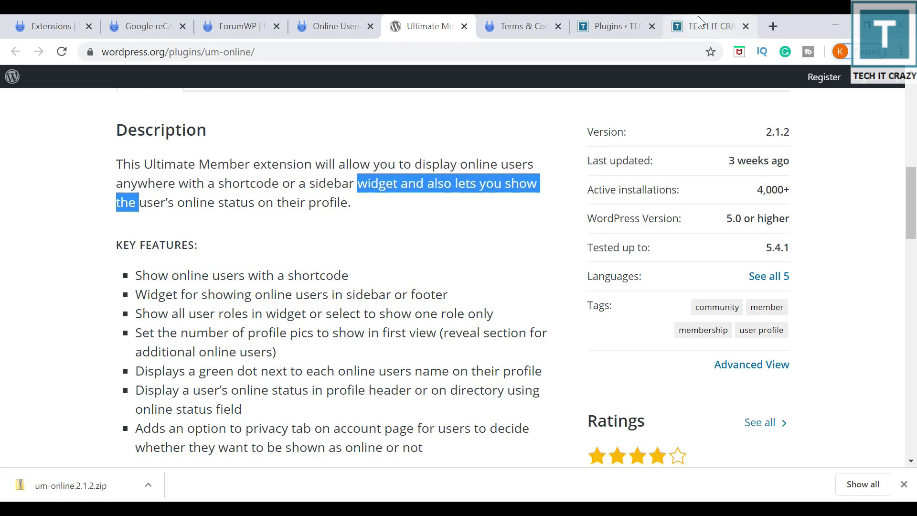
left_click(700, 25)
Go from the installed plugins list to Appearance > Widgets.
left_click(602, 22)
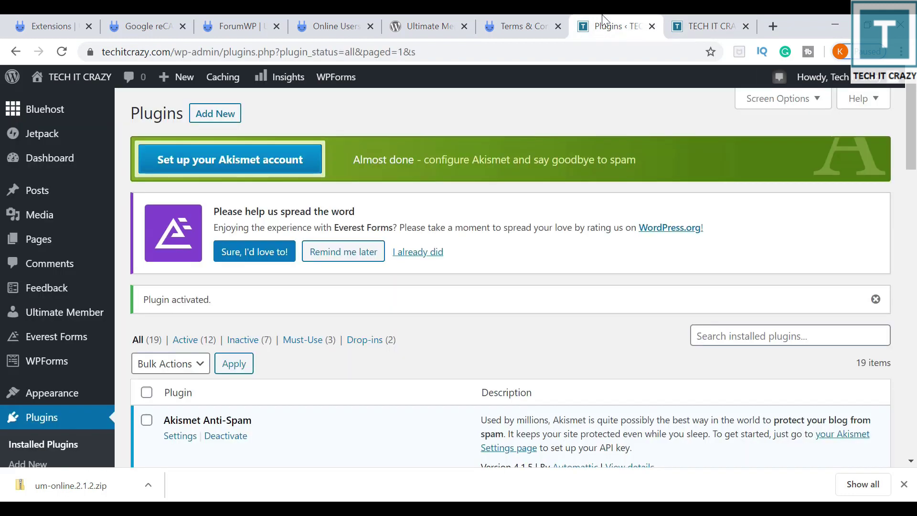
scroll(502, 253, "down", 4)
scroll(489, 266, "down", 15)
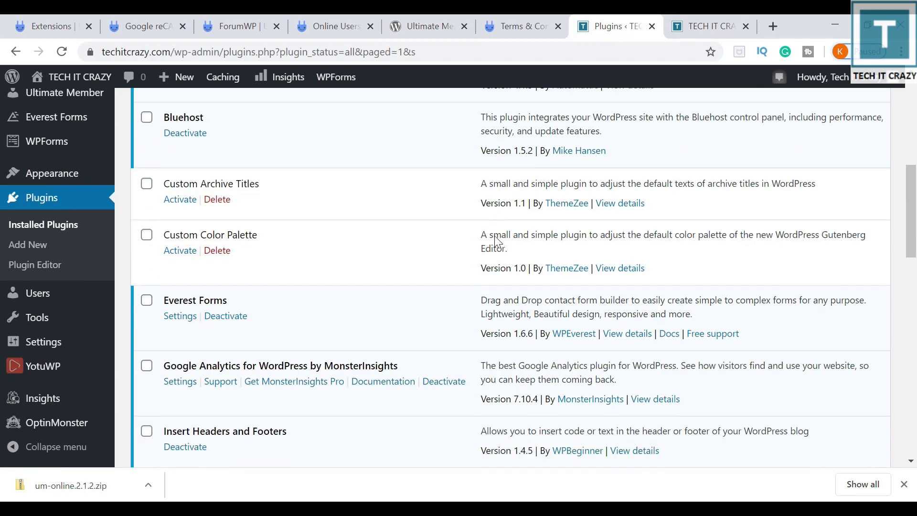
scroll(494, 241, "down", 5)
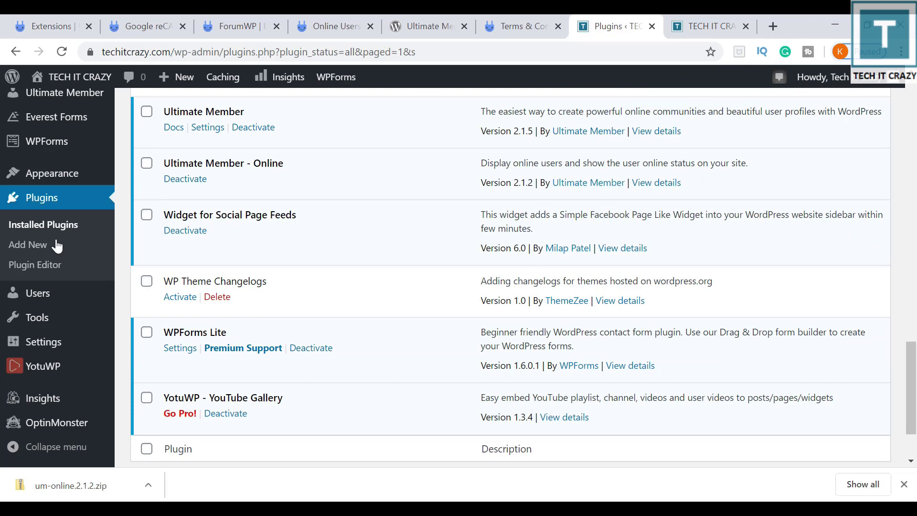
scroll(295, 248, "up", 4)
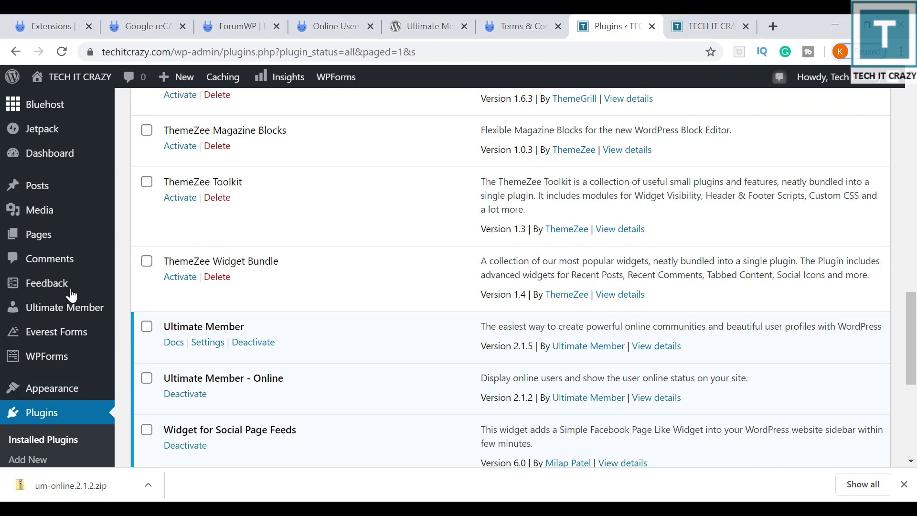
scroll(79, 373, "down", 5)
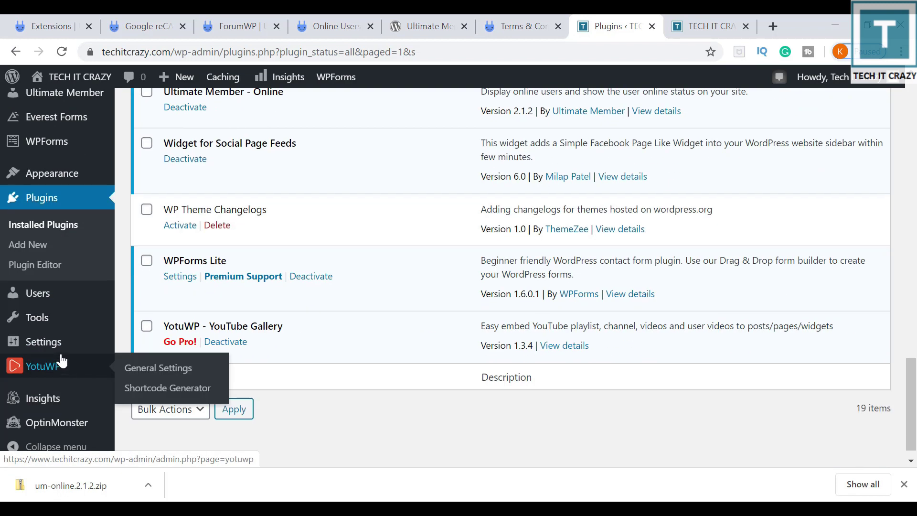
mouse_move(38, 298)
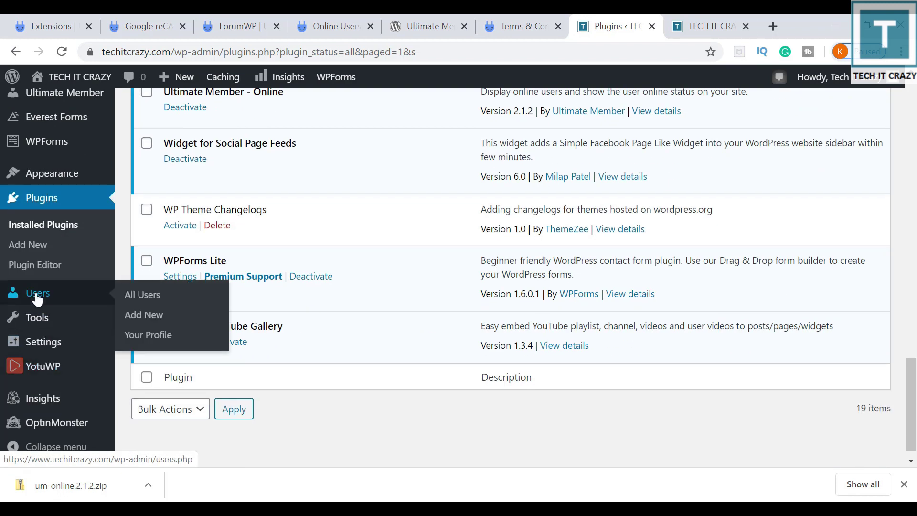
mouse_move(72, 174)
left_click(169, 221)
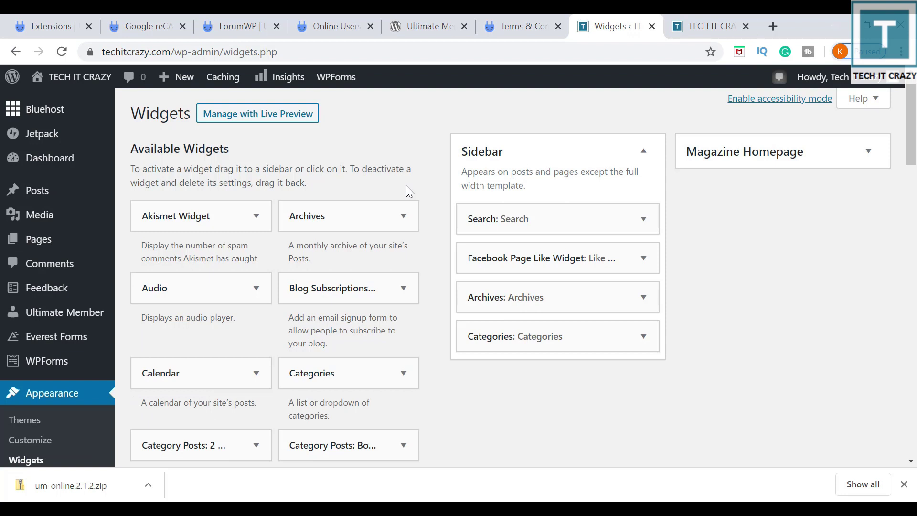
Find the Ultimate Member – Online Users widget via a page search for 'ultimate' and drag it into Sidebar.
key("ctrl+f")
type("ultimate")
key("Return")
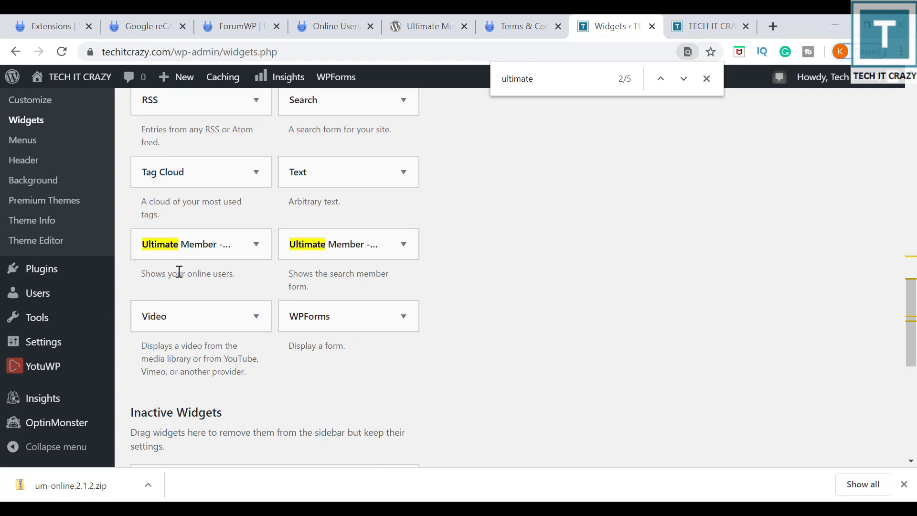
left_click(247, 249)
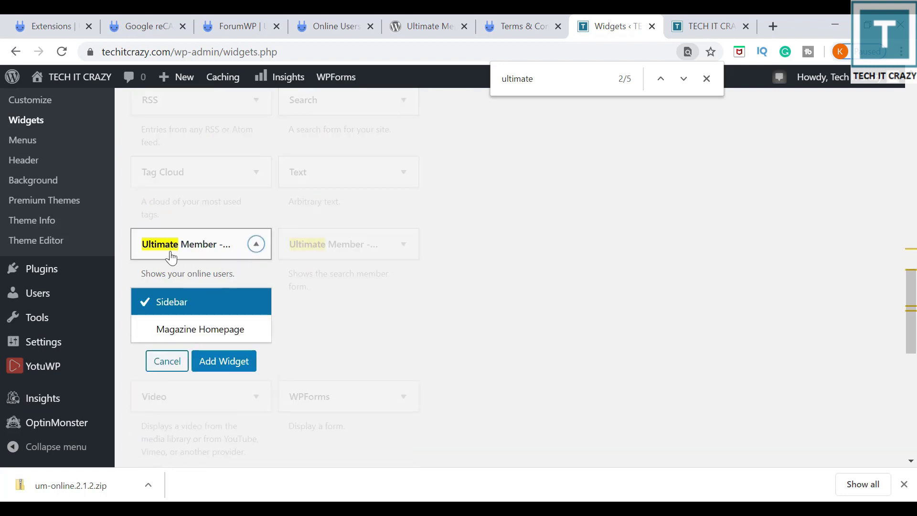
left_click(253, 244)
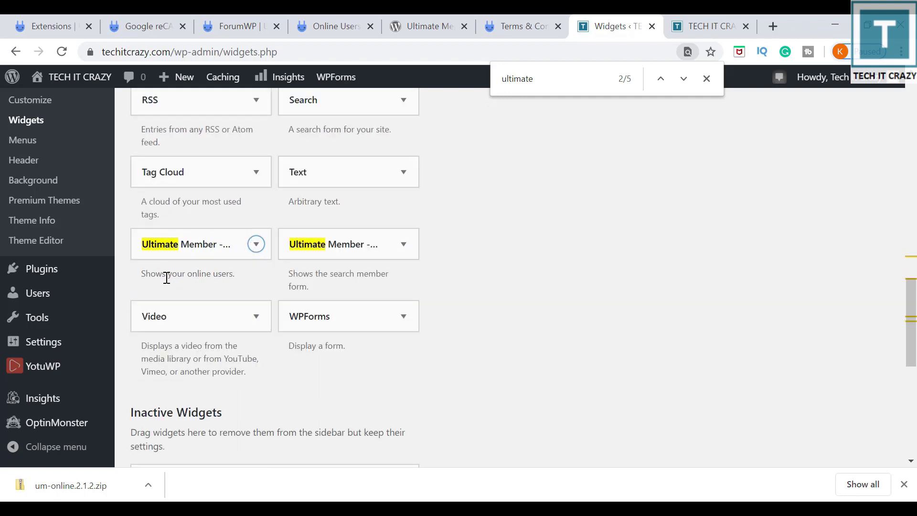
left_click_drag(213, 275, 168, 275)
left_click(622, 222)
left_click(707, 79)
left_click_drag(180, 254, 508, 260)
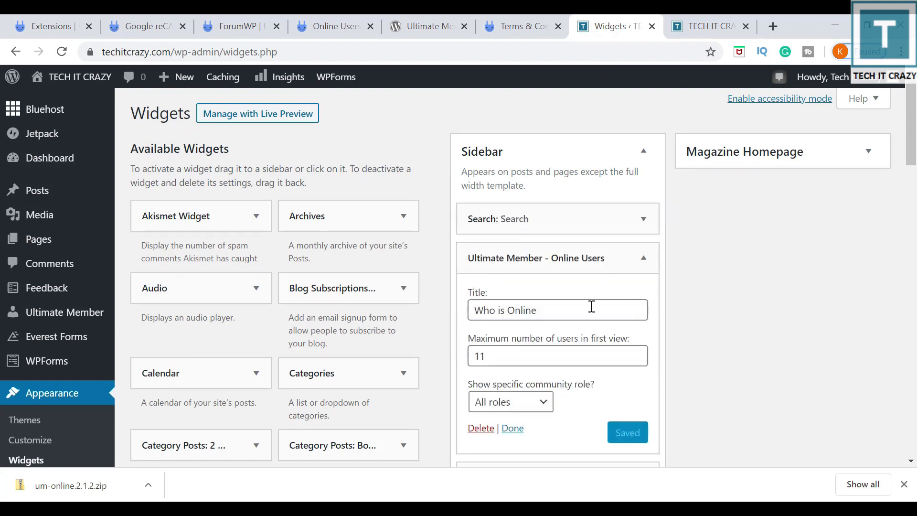
Keep All roles, retitle the widget from 'Who is Online' to 'Online Users' and save.
scroll(607, 293, "down", 2)
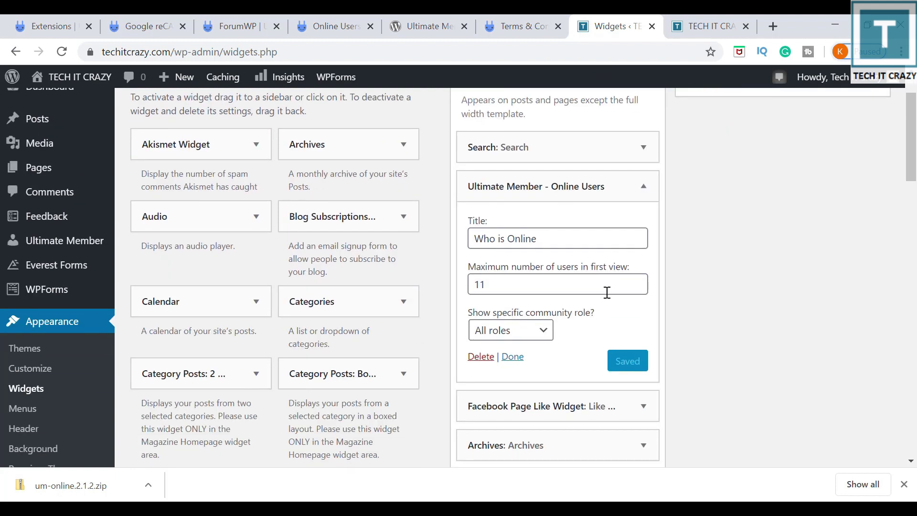
left_click(548, 337)
left_click(548, 337)
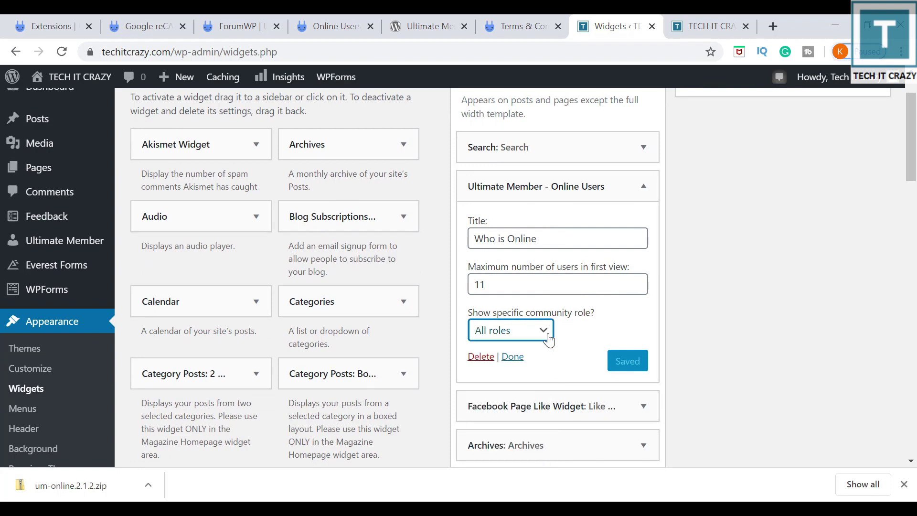
left_click(546, 336)
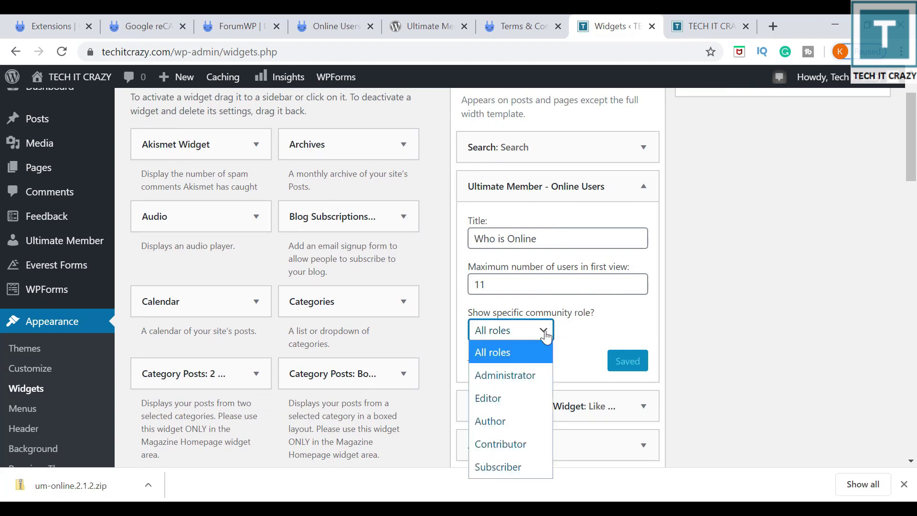
left_click(567, 236)
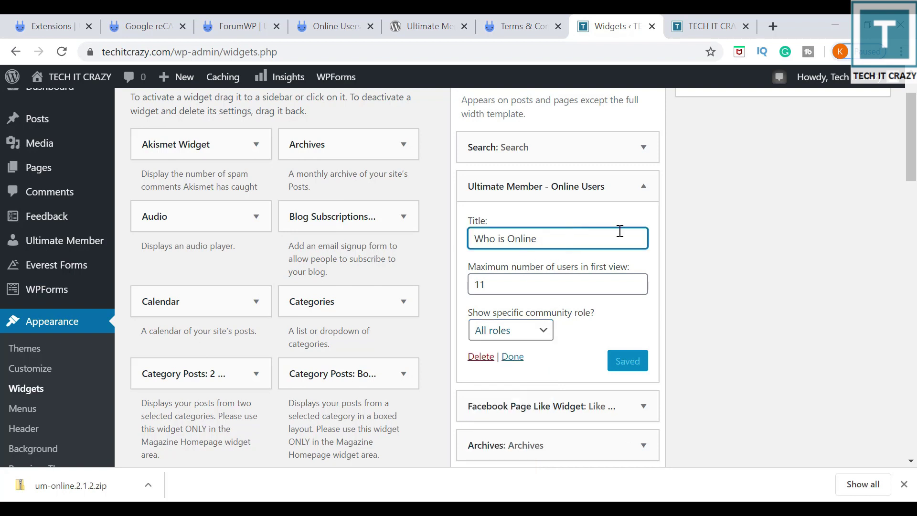
left_click_drag(587, 244, 366, 244)
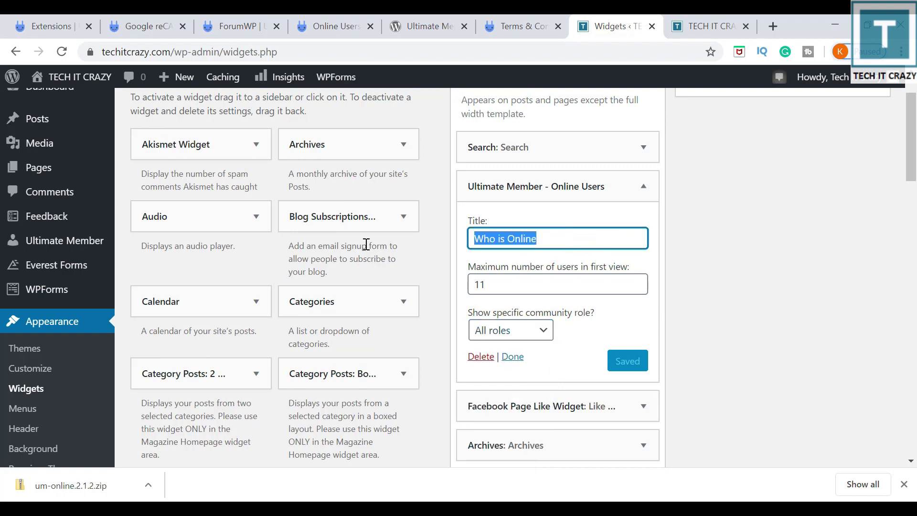
type("Online Users")
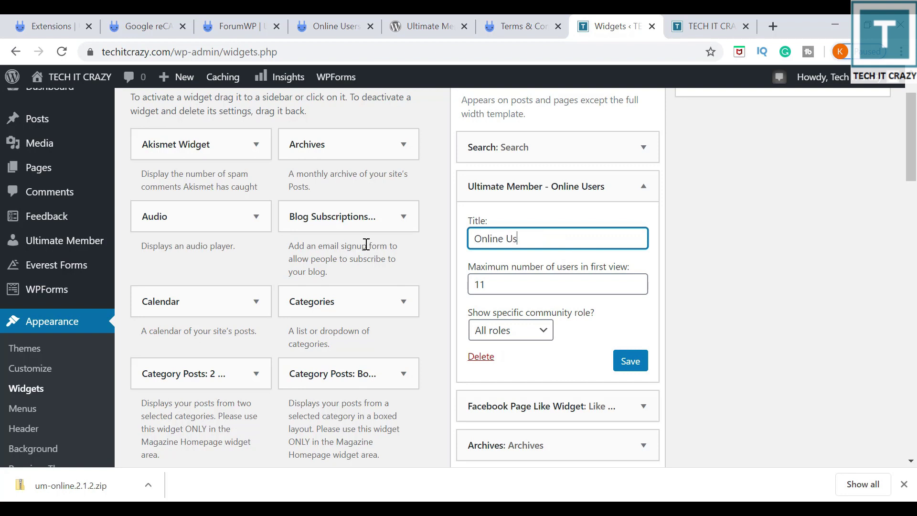
left_click(631, 361)
key("alt+Tab")
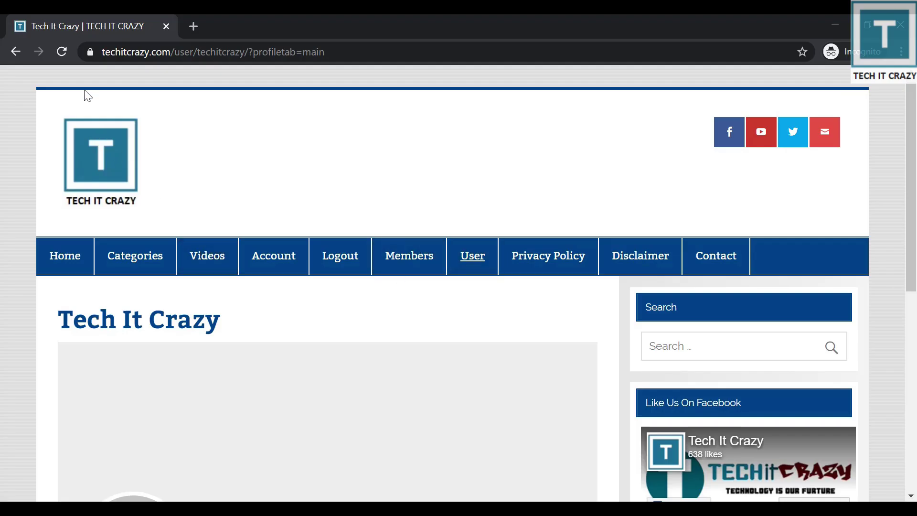
Reload the live site and open a member's profile from the Online Users widget.
left_click(62, 52)
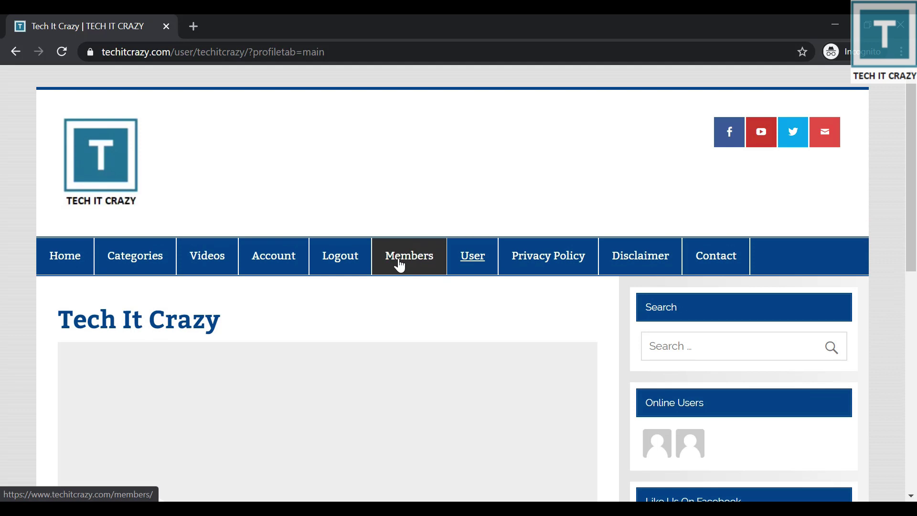
left_click(510, 255)
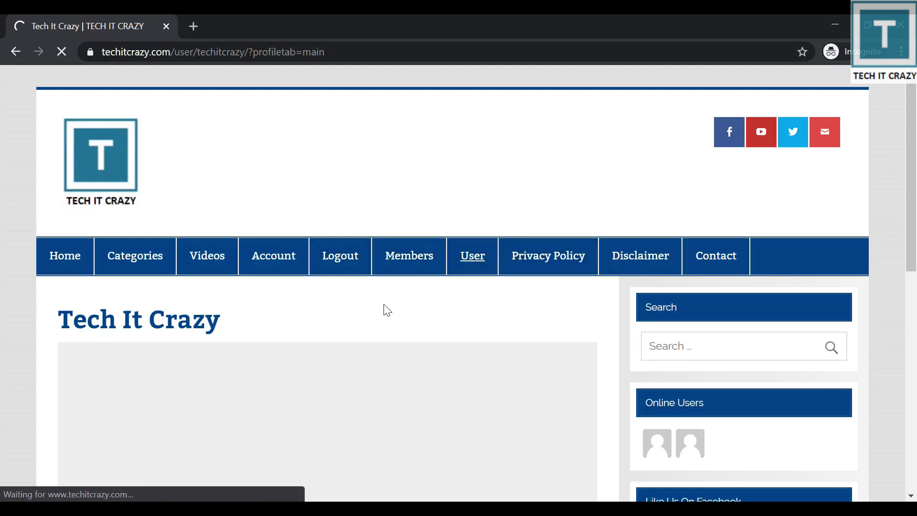
scroll(386, 310, "down", 5)
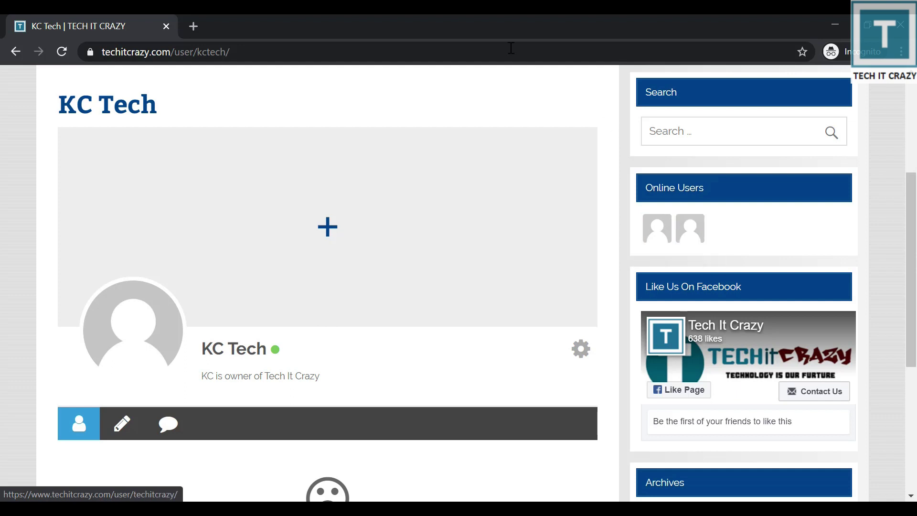
Resize and re-maximize the private window, then open the Tech It Crazy member profile.
left_click_drag(495, 38, 690, 147)
left_click(735, 32)
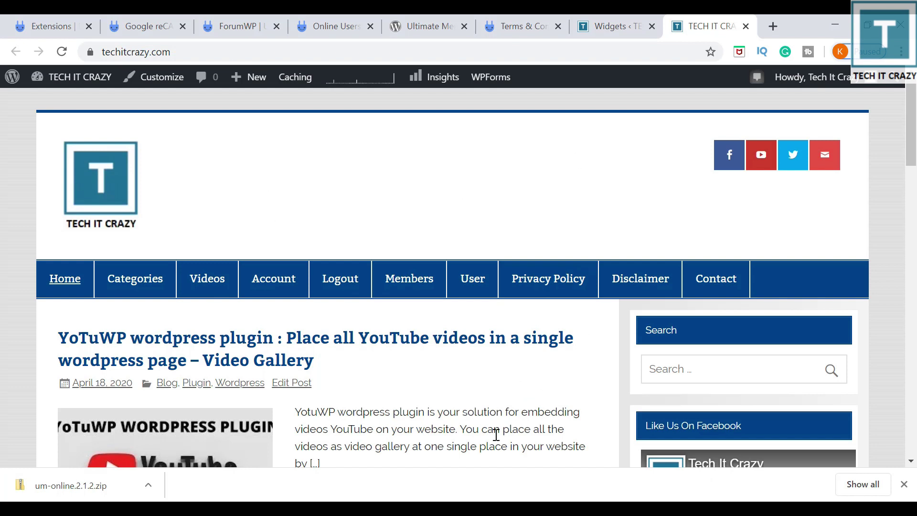
left_click(536, 447)
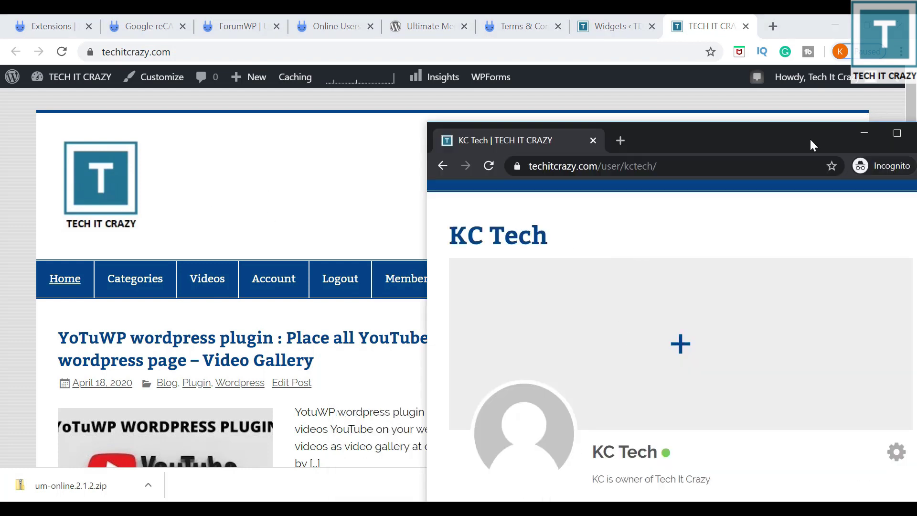
left_click_drag(811, 143, 746, 81)
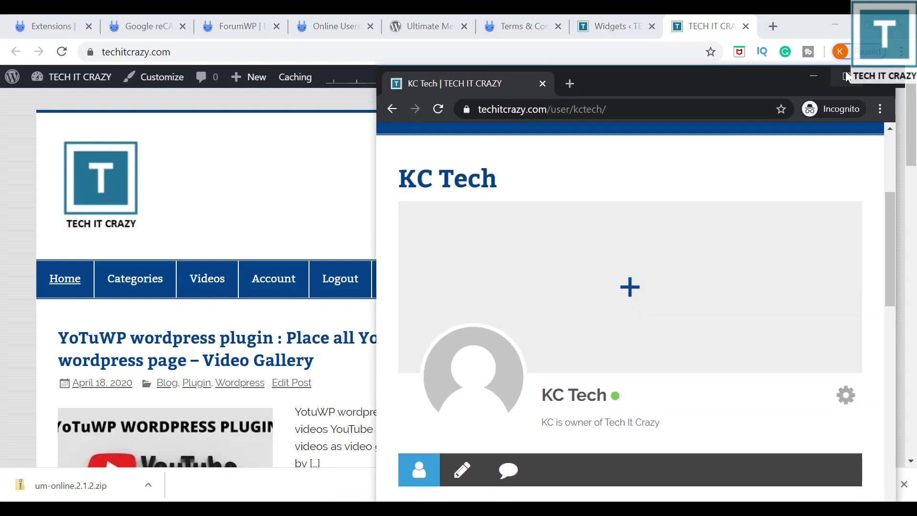
left_click(853, 82)
mouse_move(280, 359)
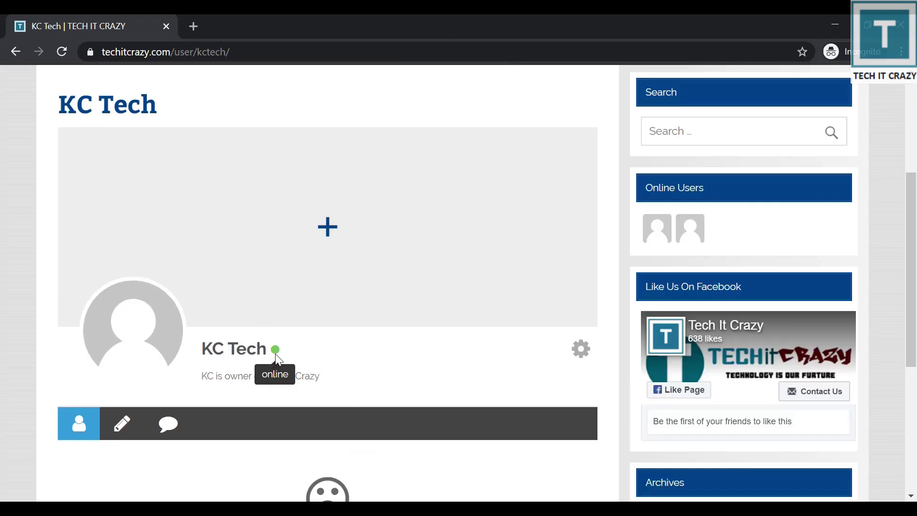
left_click(697, 233)
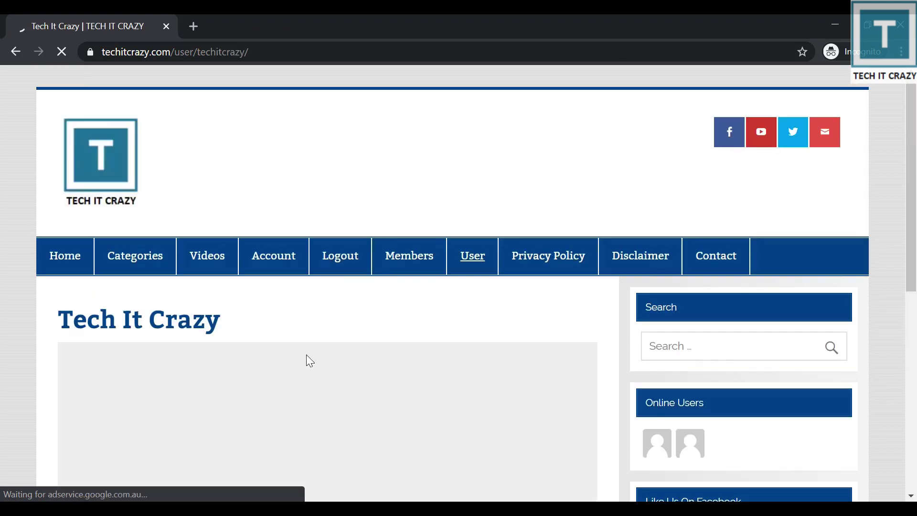
scroll(307, 356, "down", 3)
scroll(307, 356, "down", 3)
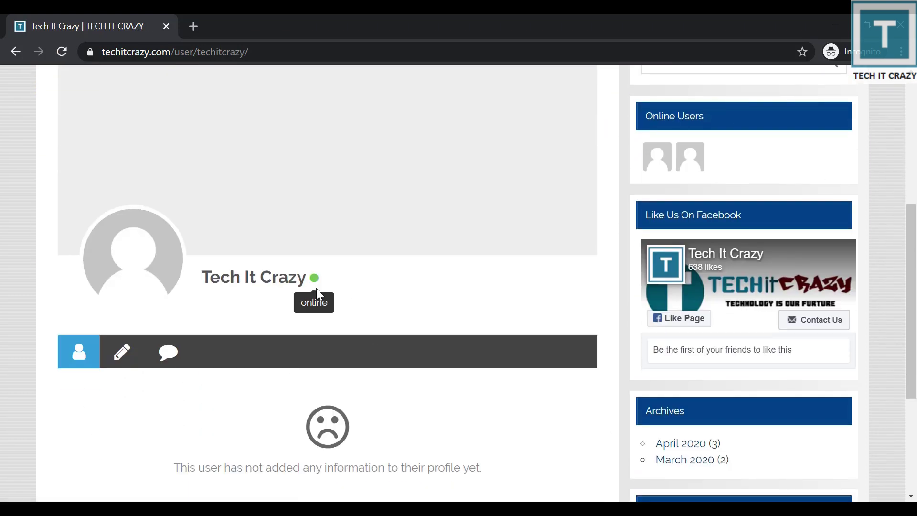
scroll(479, 313, "up", 6)
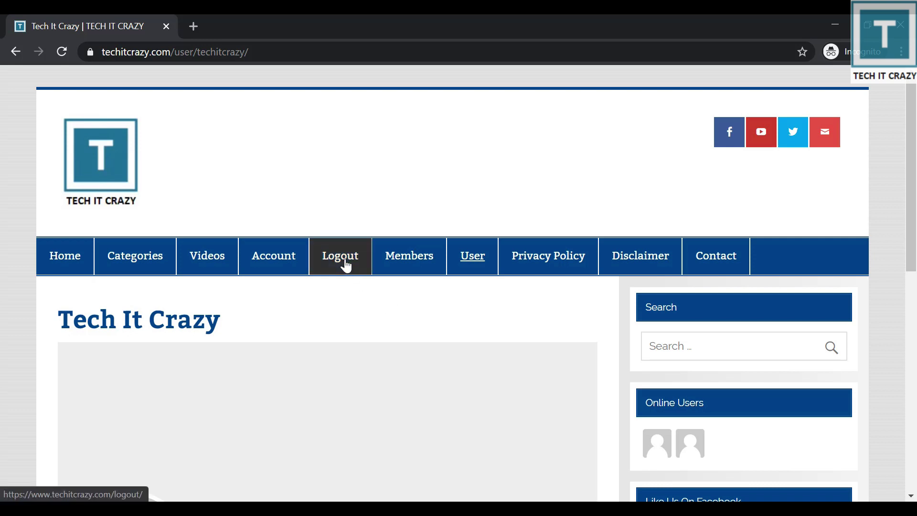
Log out, view the Login and 'Forgot your password?' pages, then minimize the incognito window.
left_click(347, 266)
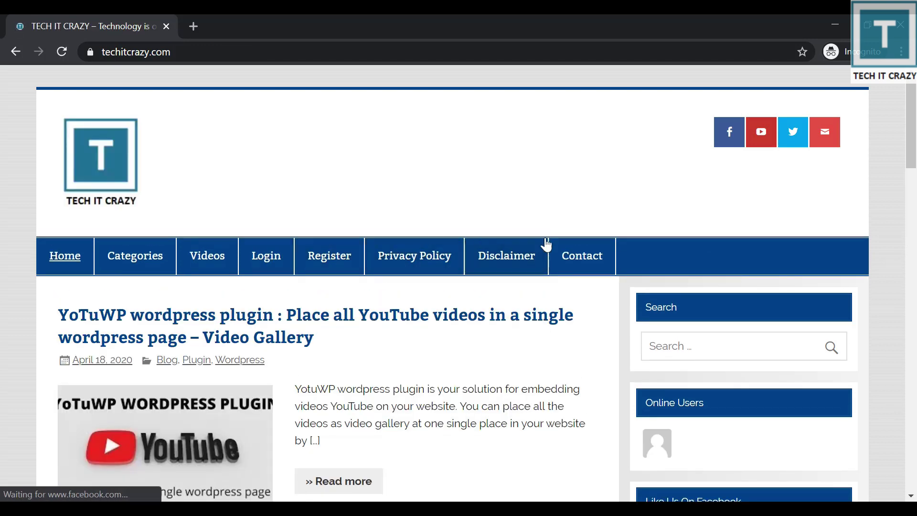
scroll(623, 258, "down", 3)
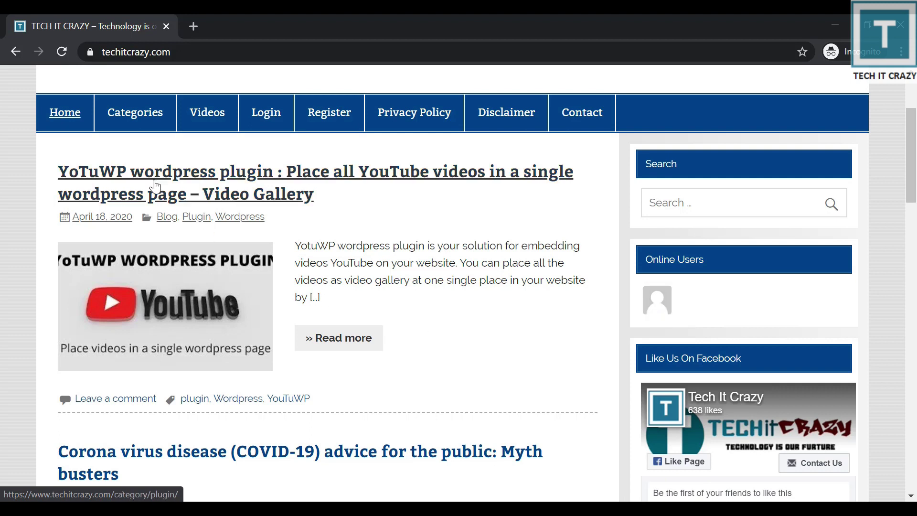
left_click(263, 126)
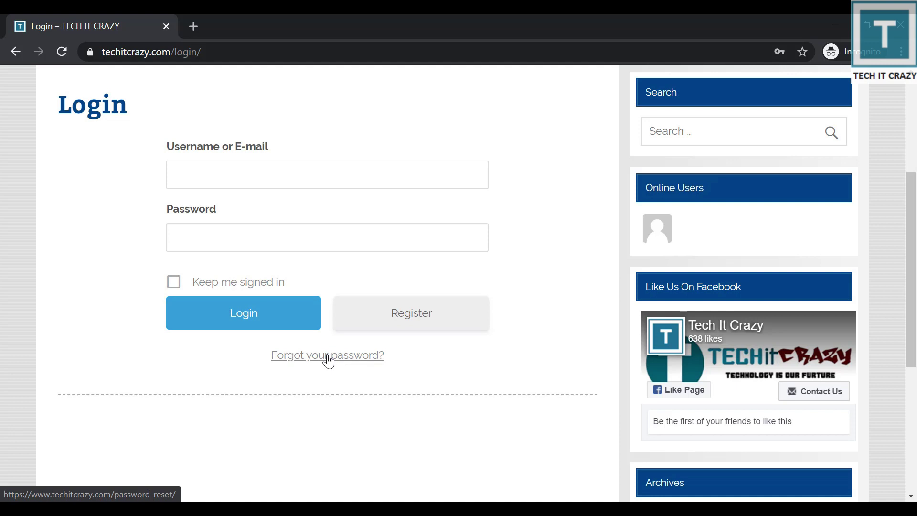
left_click(328, 359)
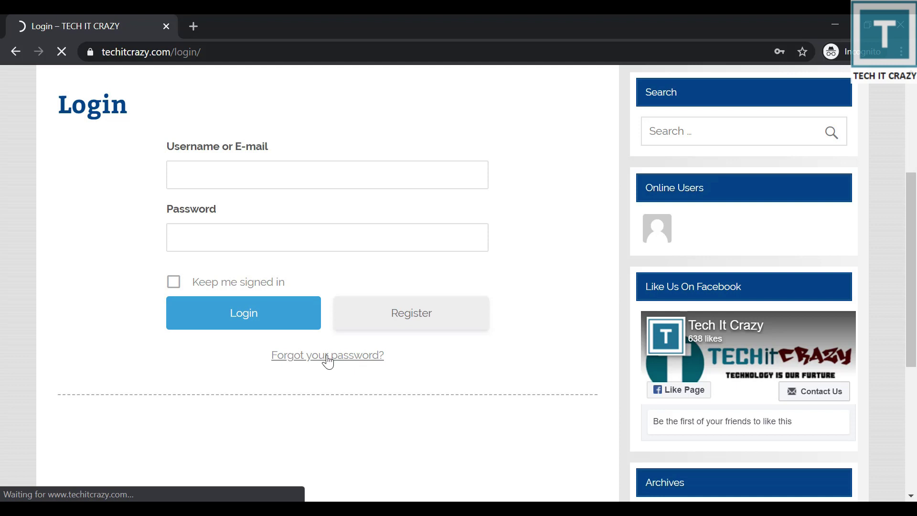
scroll(349, 352, "down", 3)
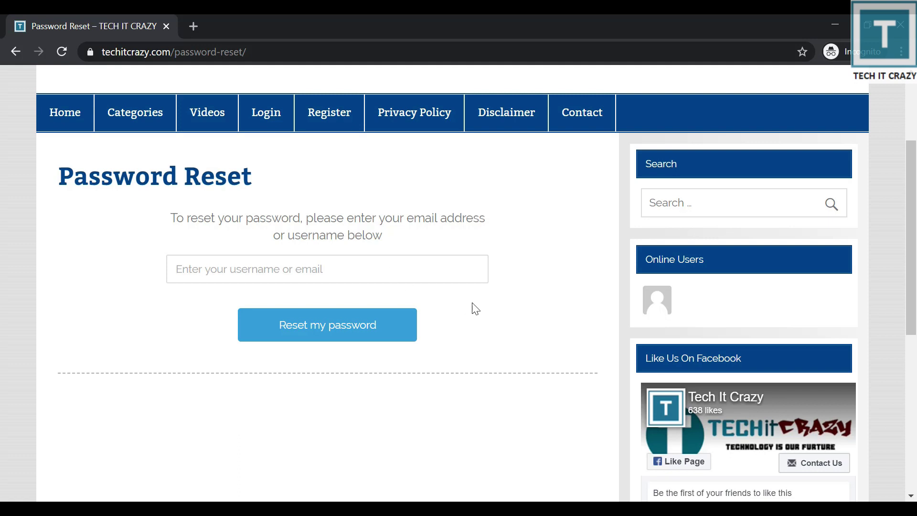
scroll(492, 311, "up", 3)
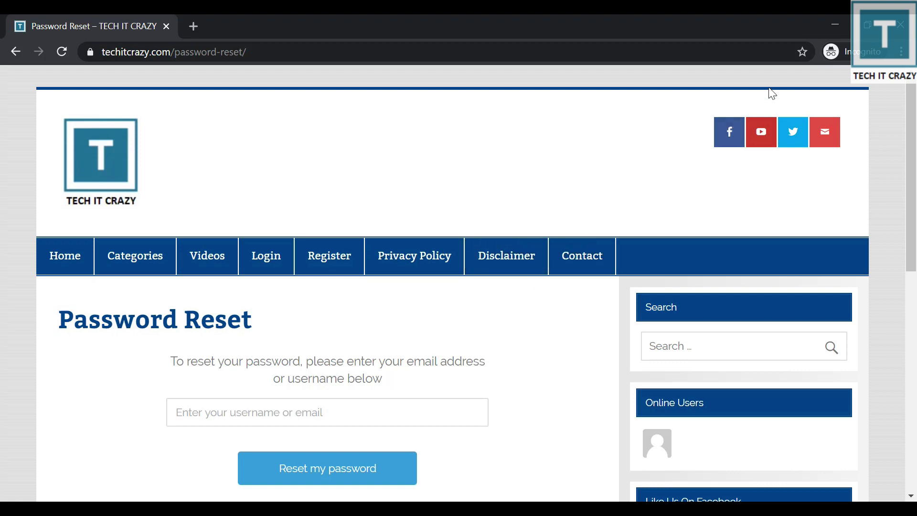
left_click(830, 26)
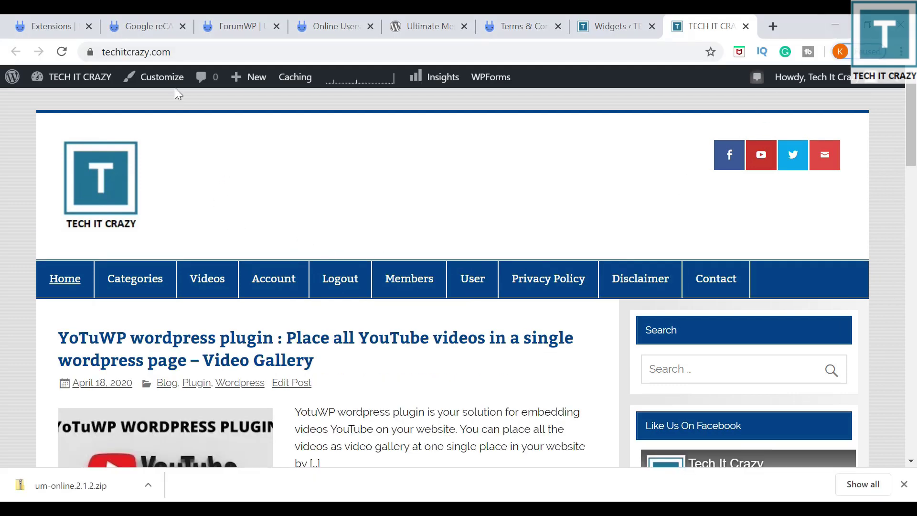